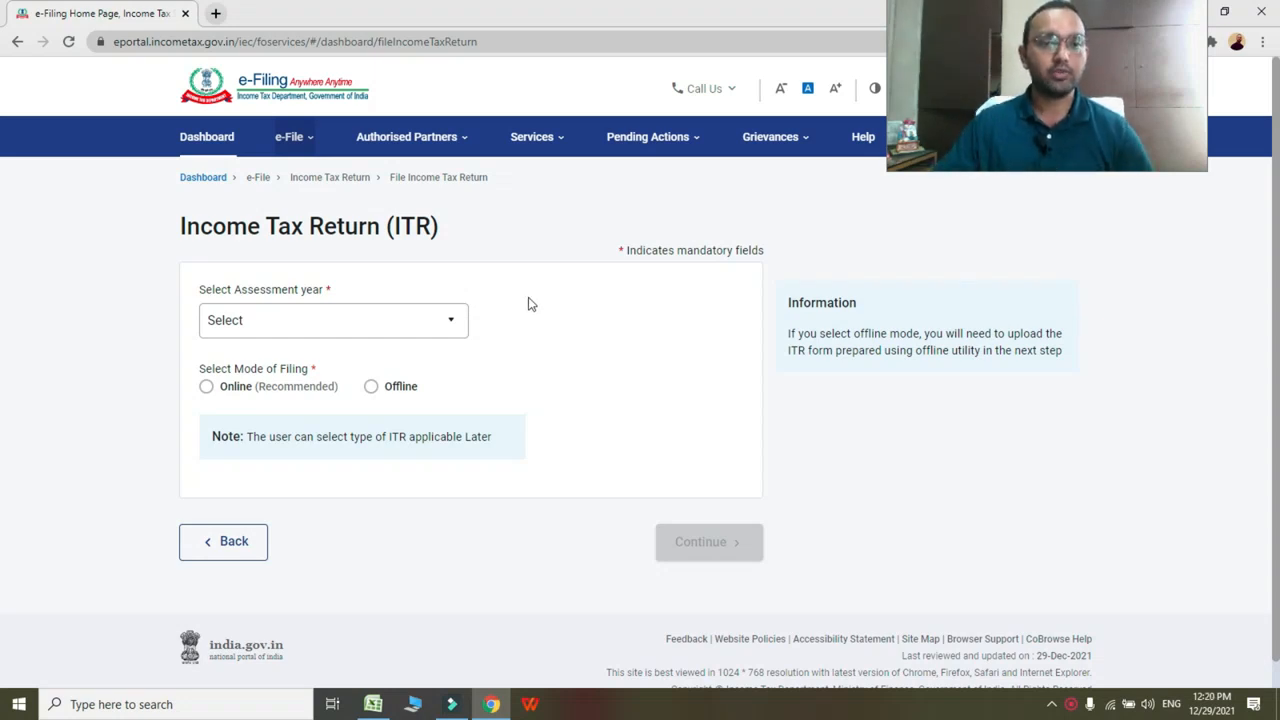
# Step: Set the assessment year to 2021-22 (Current A.Y.) with Online as the mode of filing, and continue
pyautogui.click(449, 321)
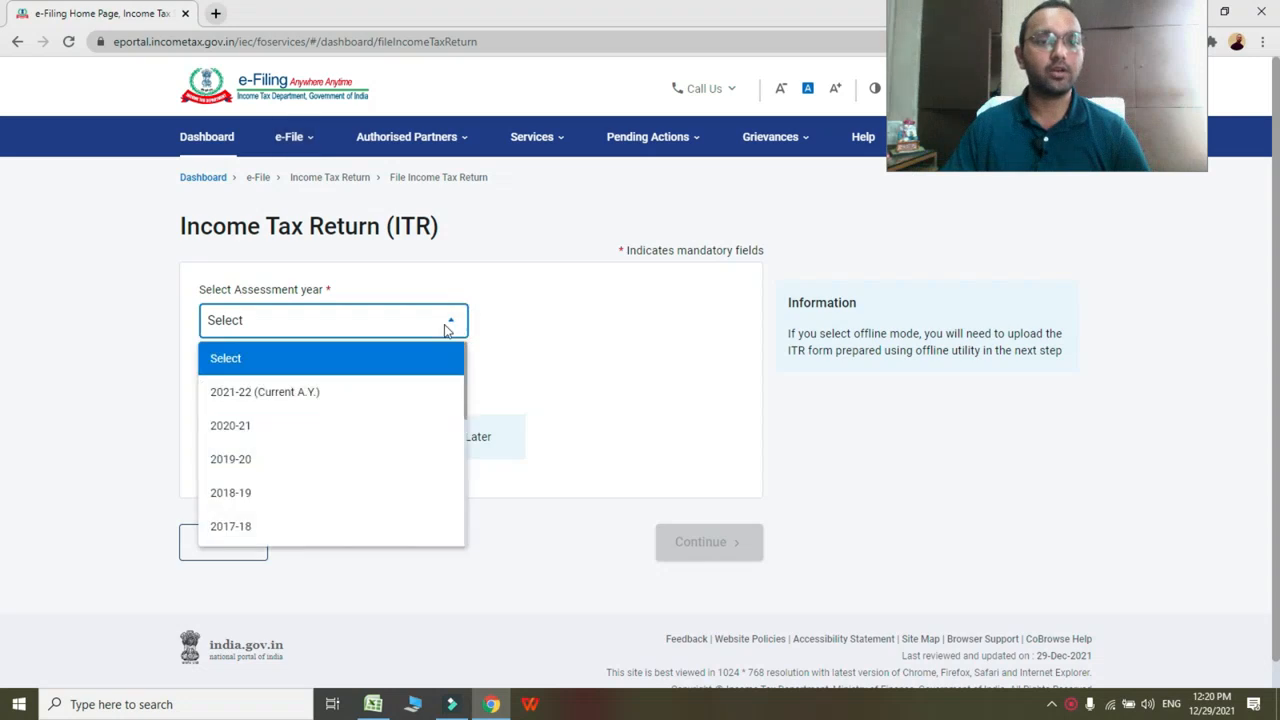
pyautogui.click(289, 396)
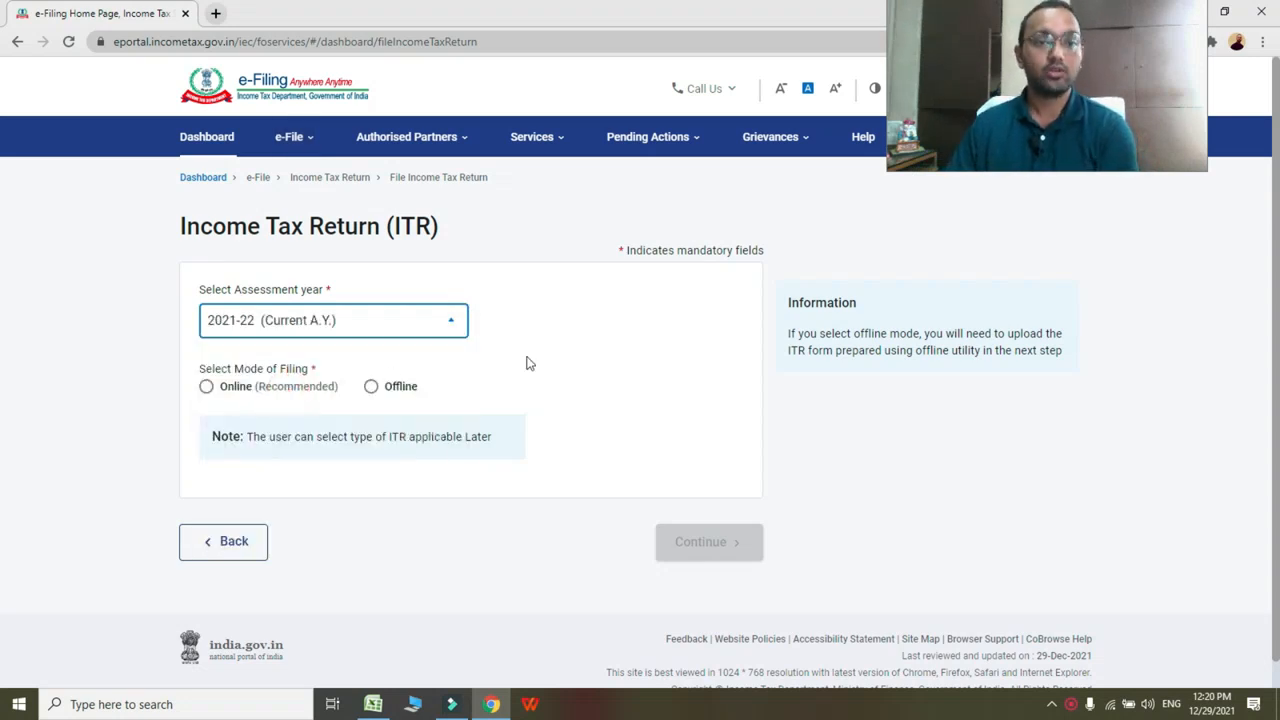
pyautogui.click(208, 388)
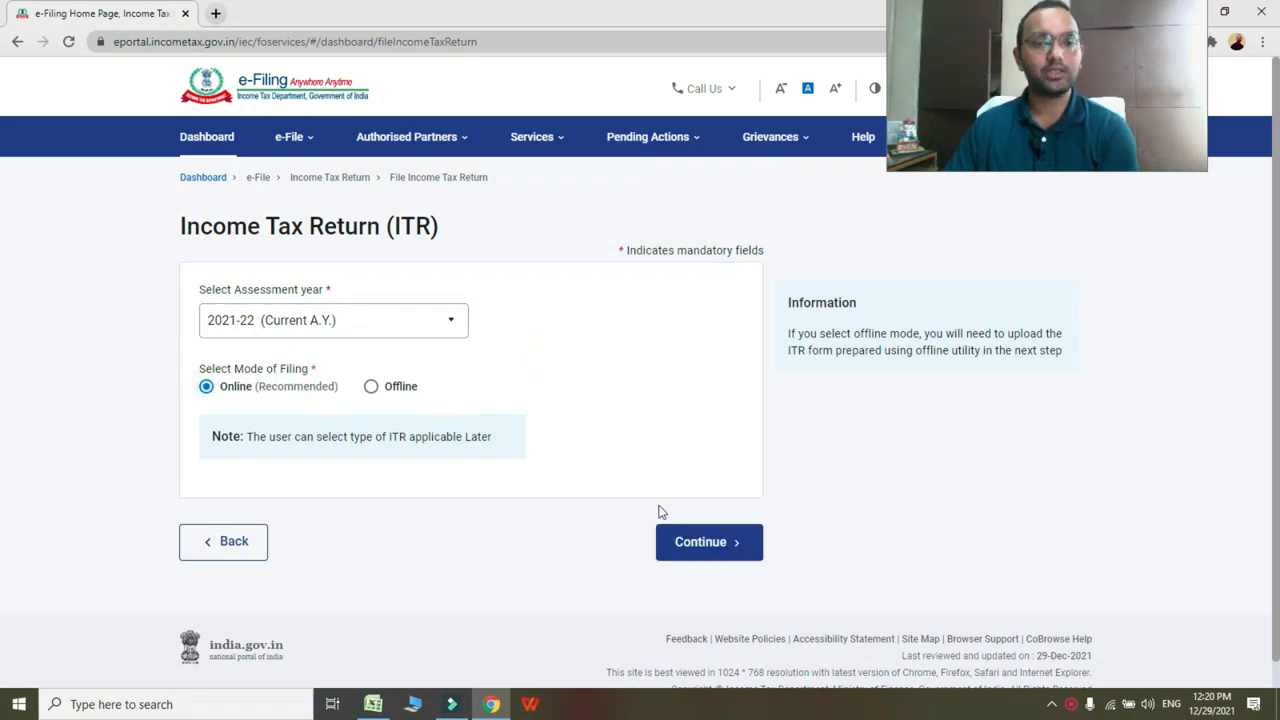
pyautogui.click(700, 541)
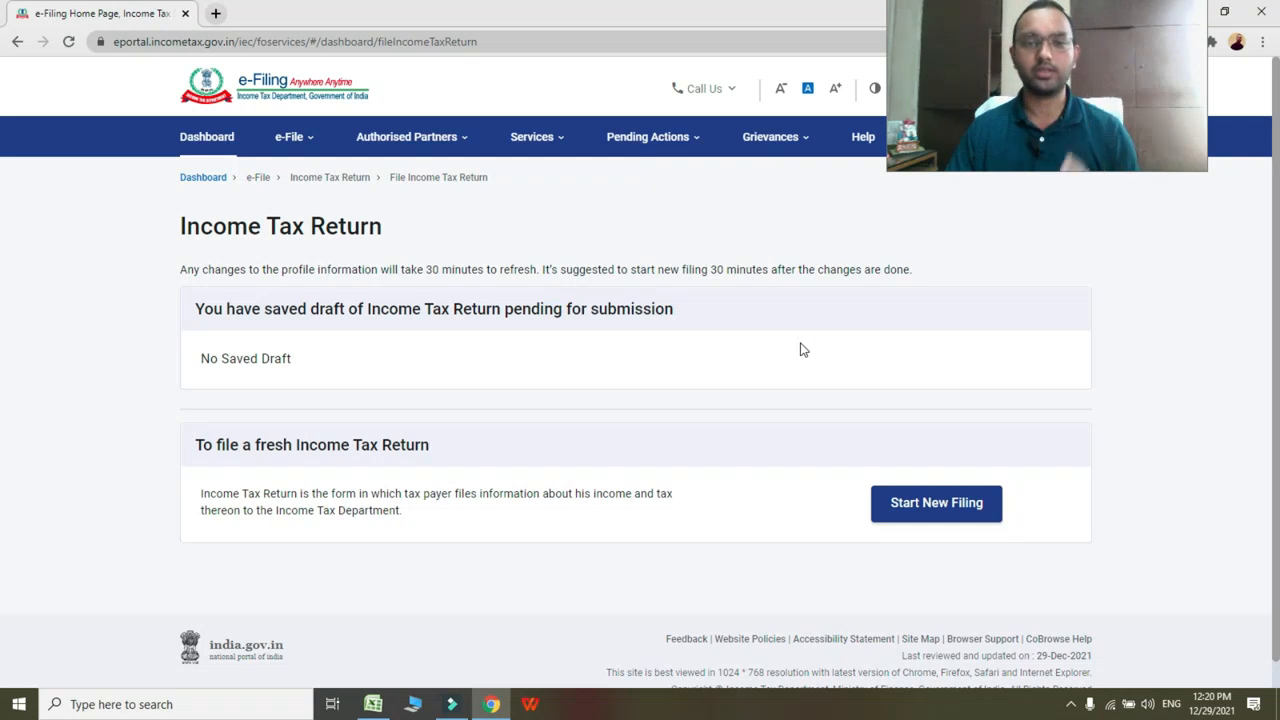
# Step: Start a new income tax return filing with the Individual status and continue
pyautogui.click(923, 505)
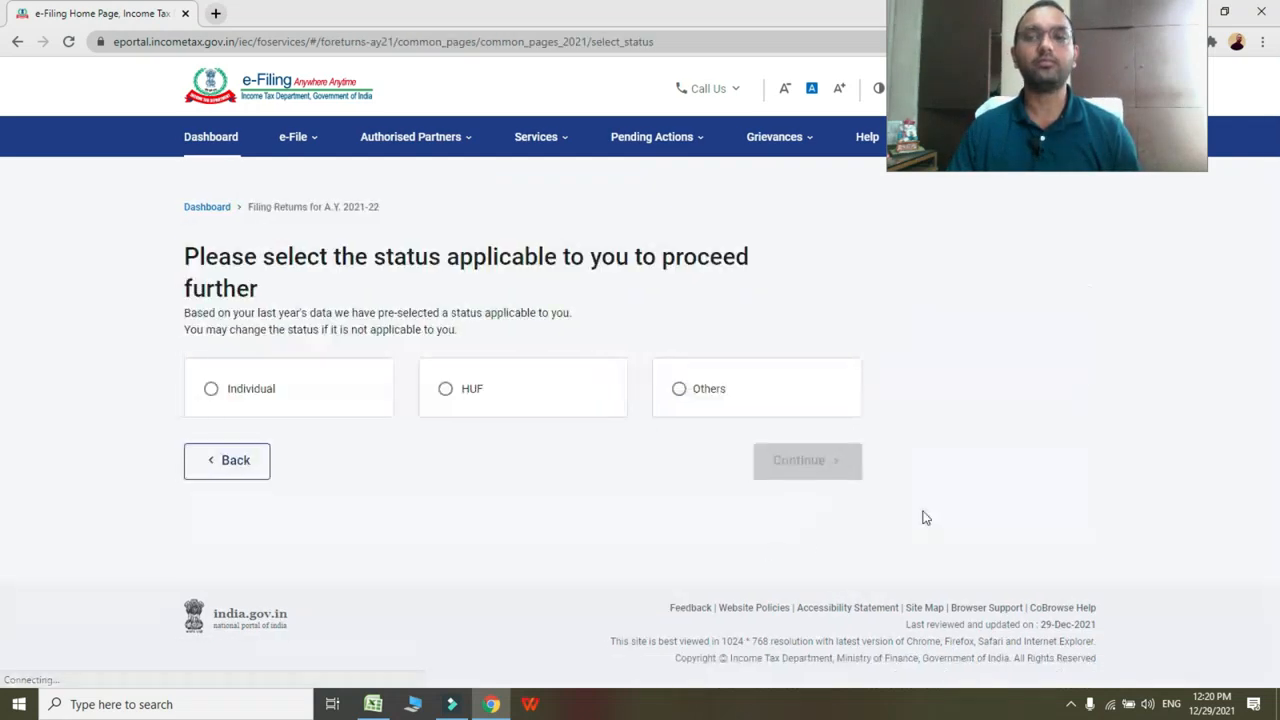
pyautogui.click(213, 394)
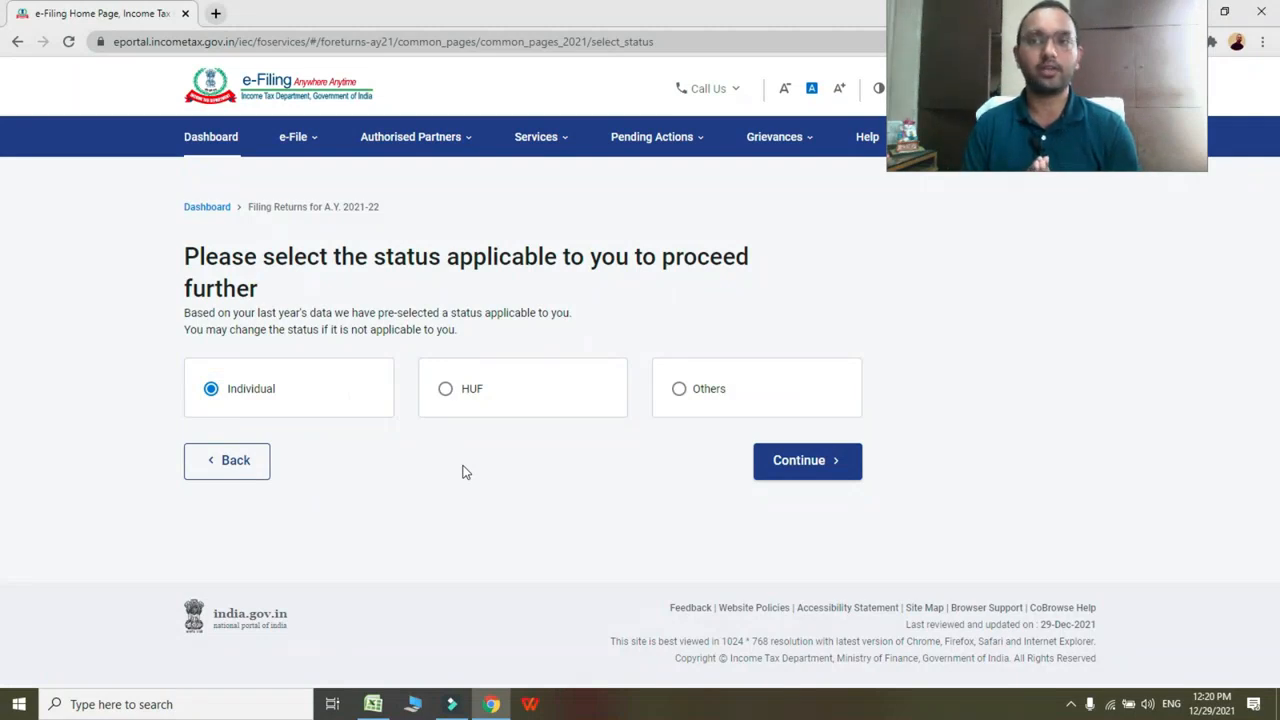
pyautogui.click(786, 471)
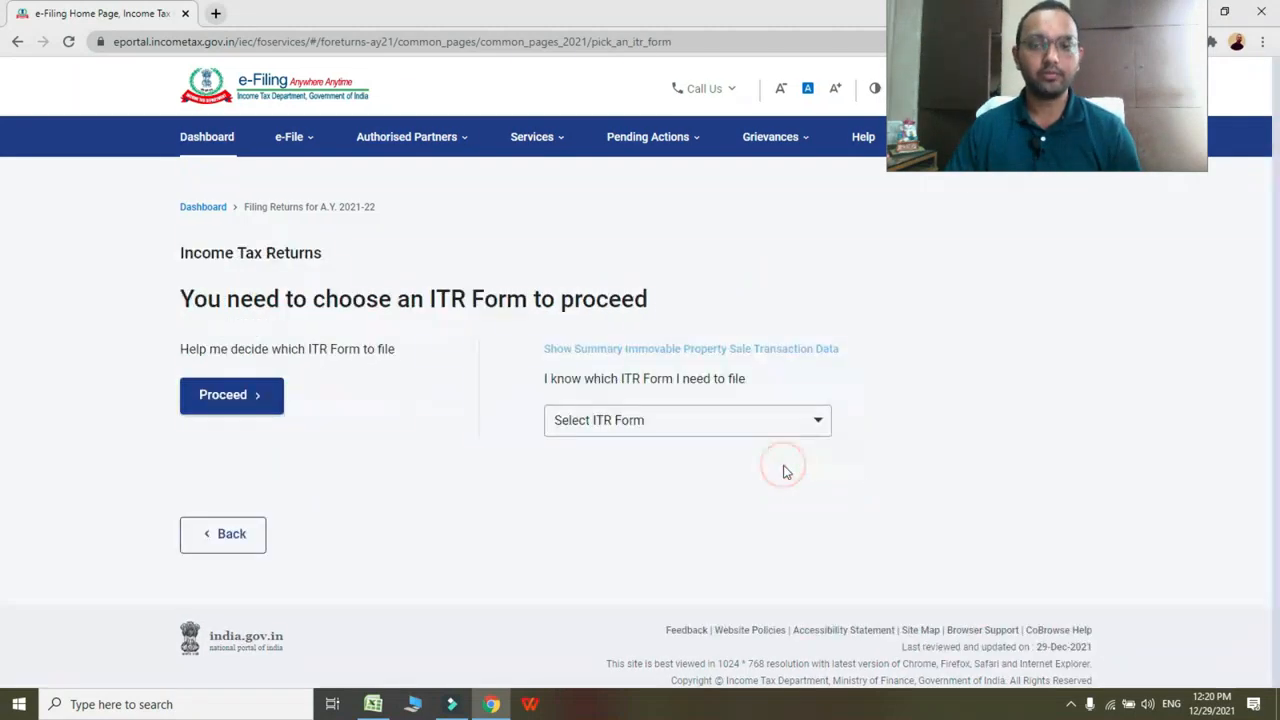
# Step: Choose ITR - 2 as the form to file and proceed with it
pyautogui.click(620, 424)
pyautogui.scroll(-2, 650, 532)
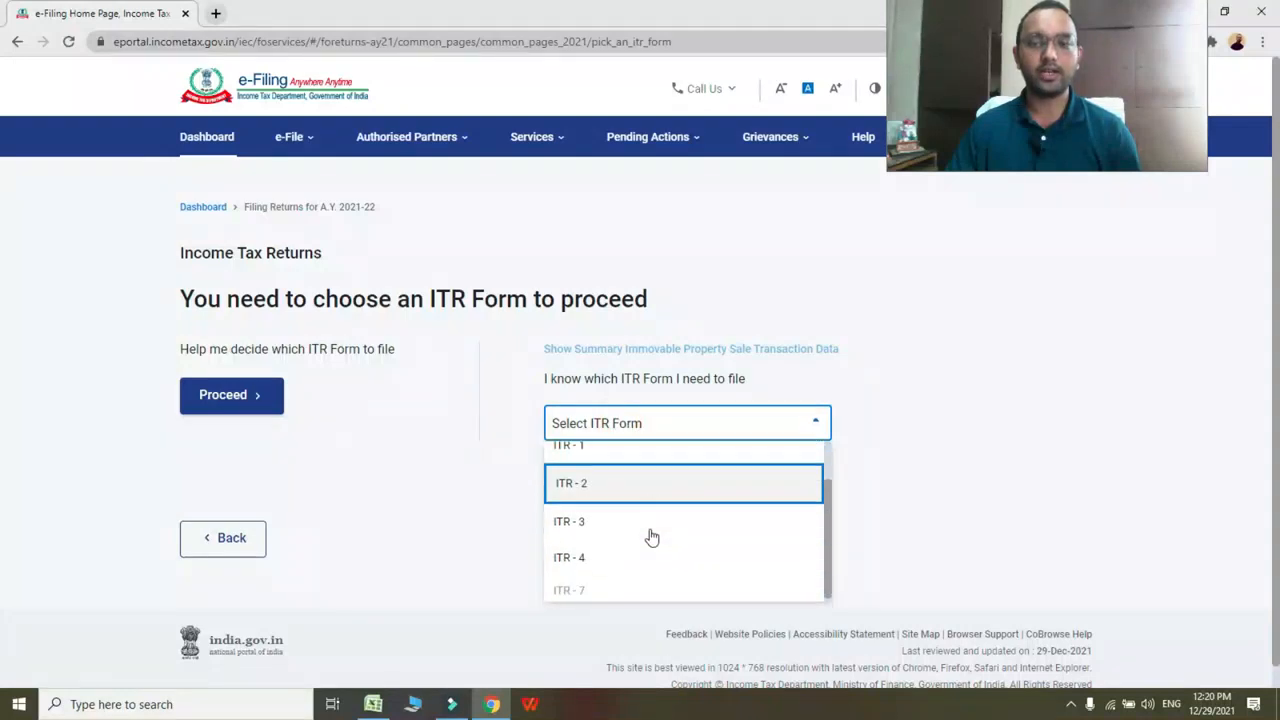
pyautogui.scroll(-1, 643, 523)
pyautogui.scroll(2, 643, 523)
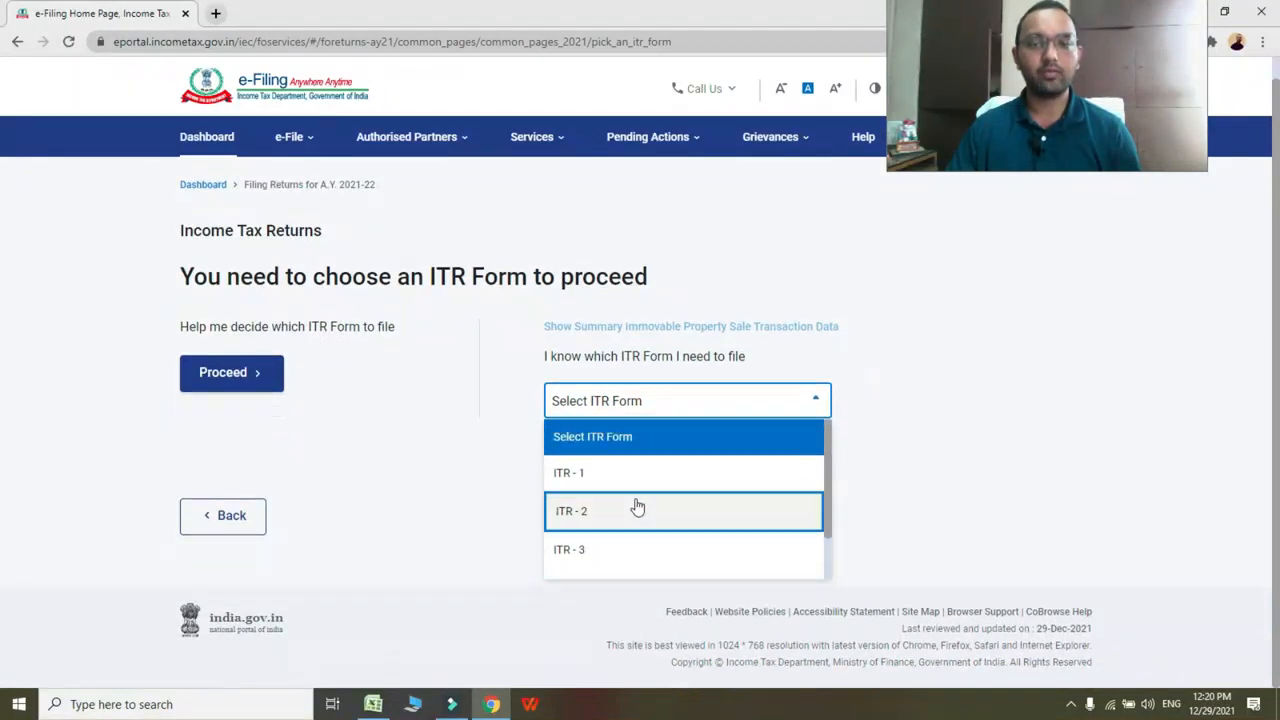
pyautogui.scroll(-2, 636, 507)
pyautogui.scroll(2, 634, 506)
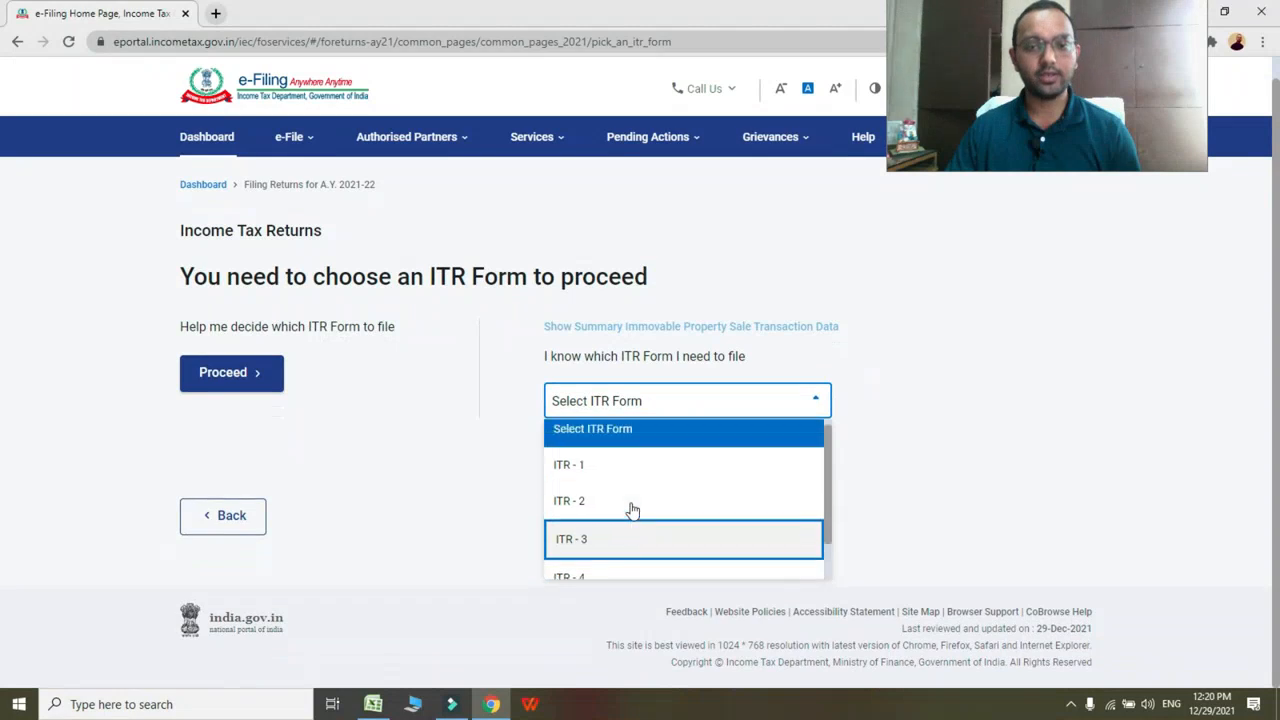
pyautogui.click(590, 511)
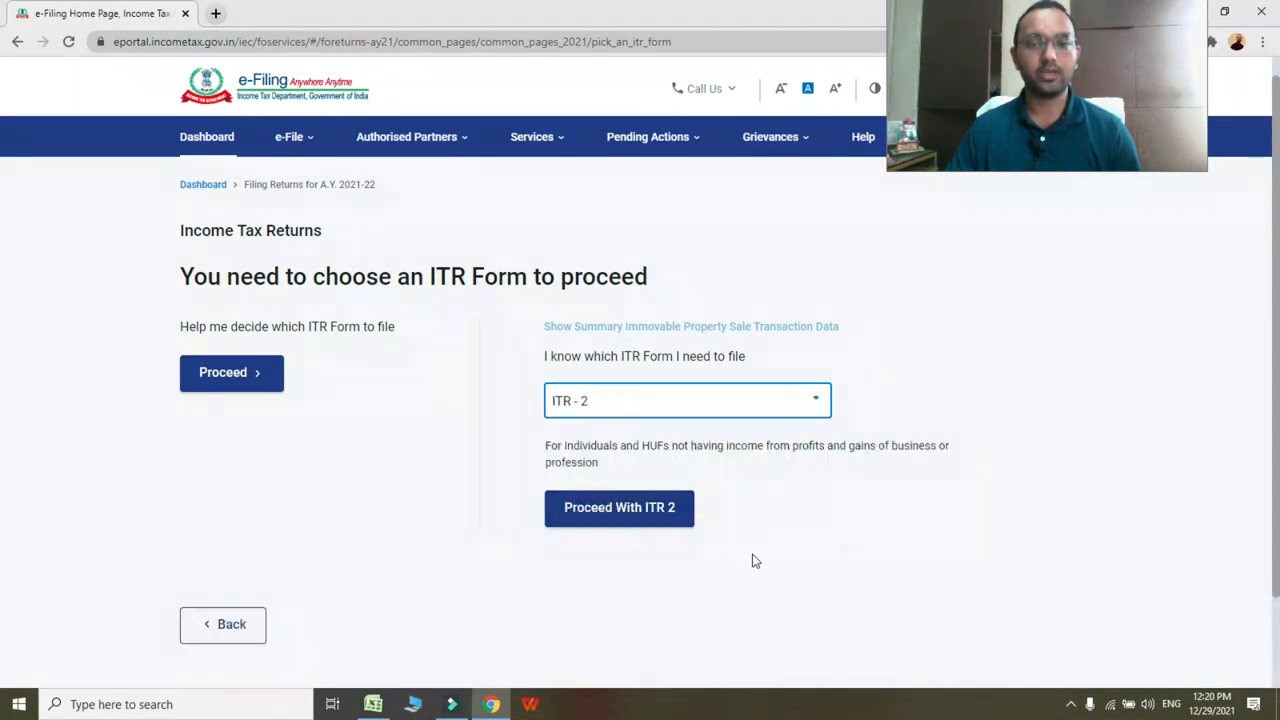
pyautogui.click(797, 523)
pyautogui.click(621, 515)
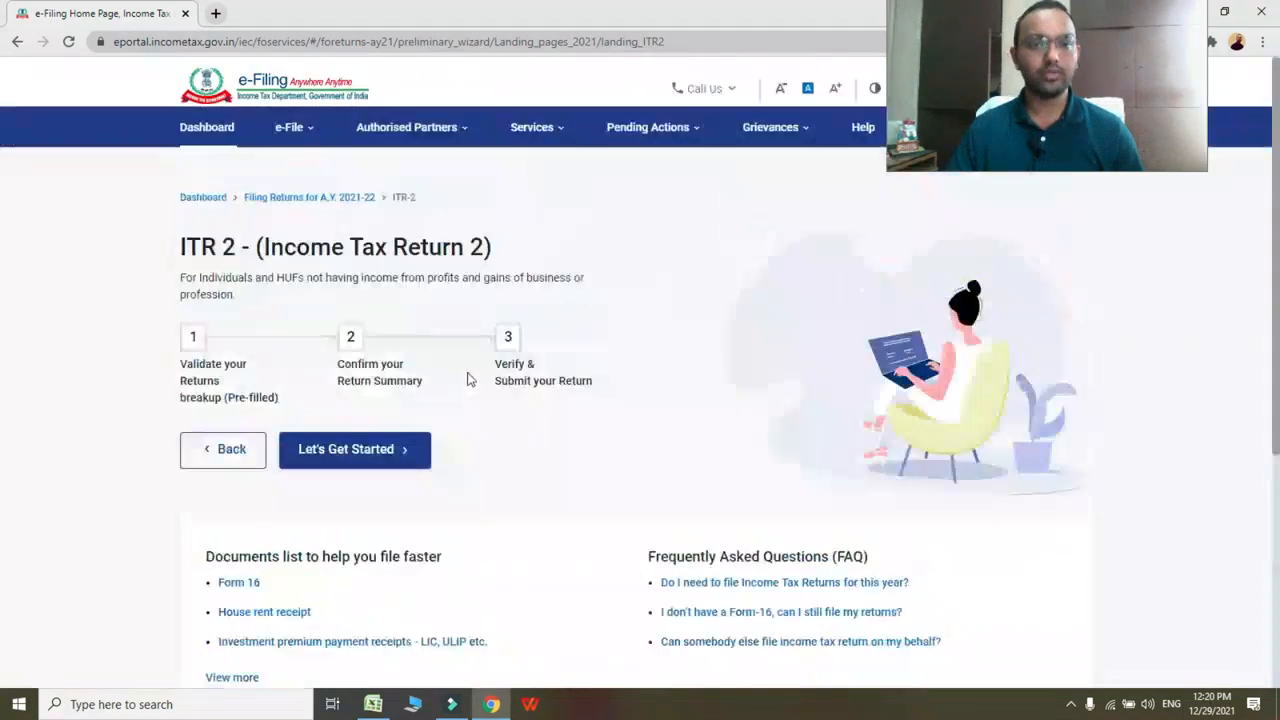
# Step: Look through the list of helpful documents on the ITR 2 introduction page and get started with the return
pyautogui.scroll(-2, 545, 505)
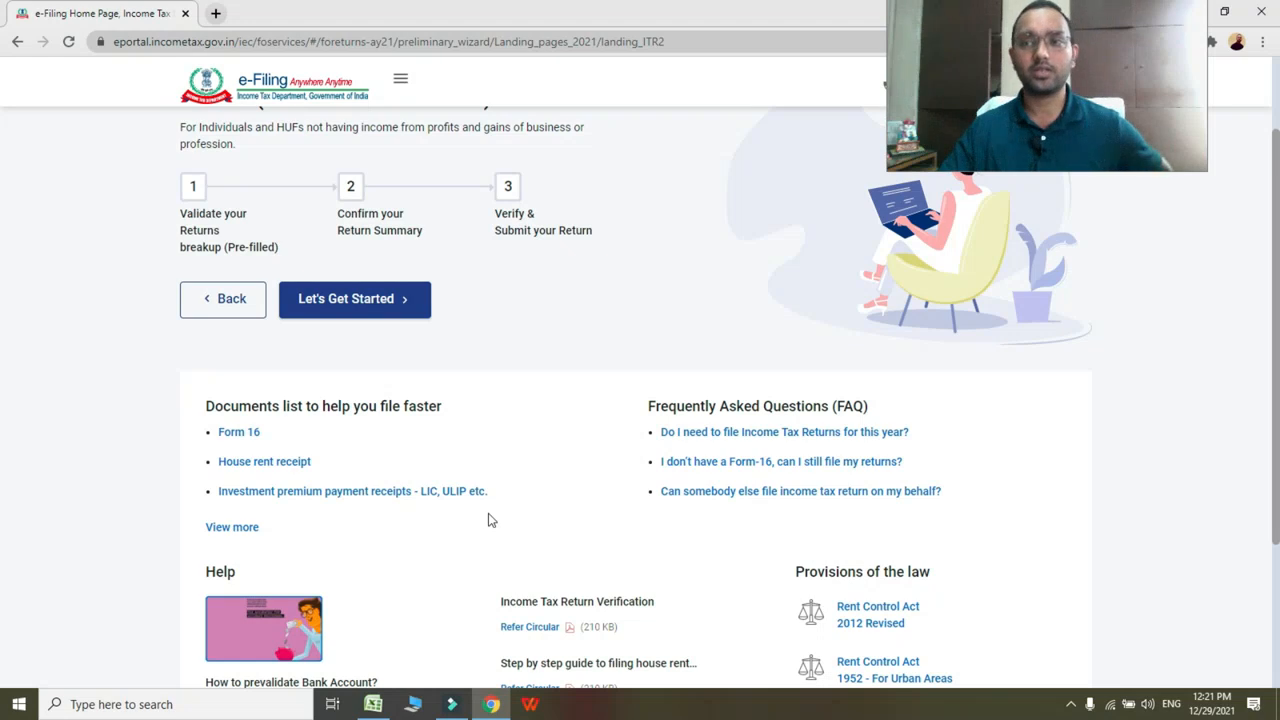
pyautogui.click(560, 404)
pyautogui.scroll(1, 474, 374)
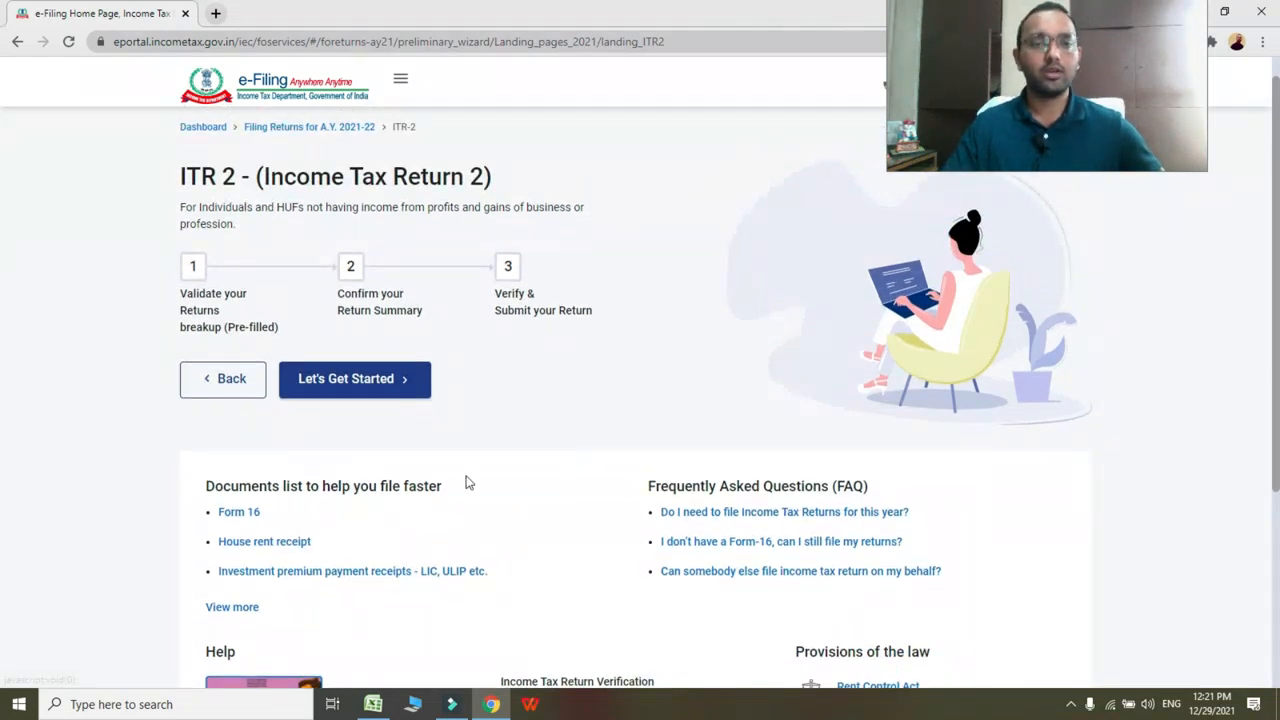
pyautogui.click(362, 379)
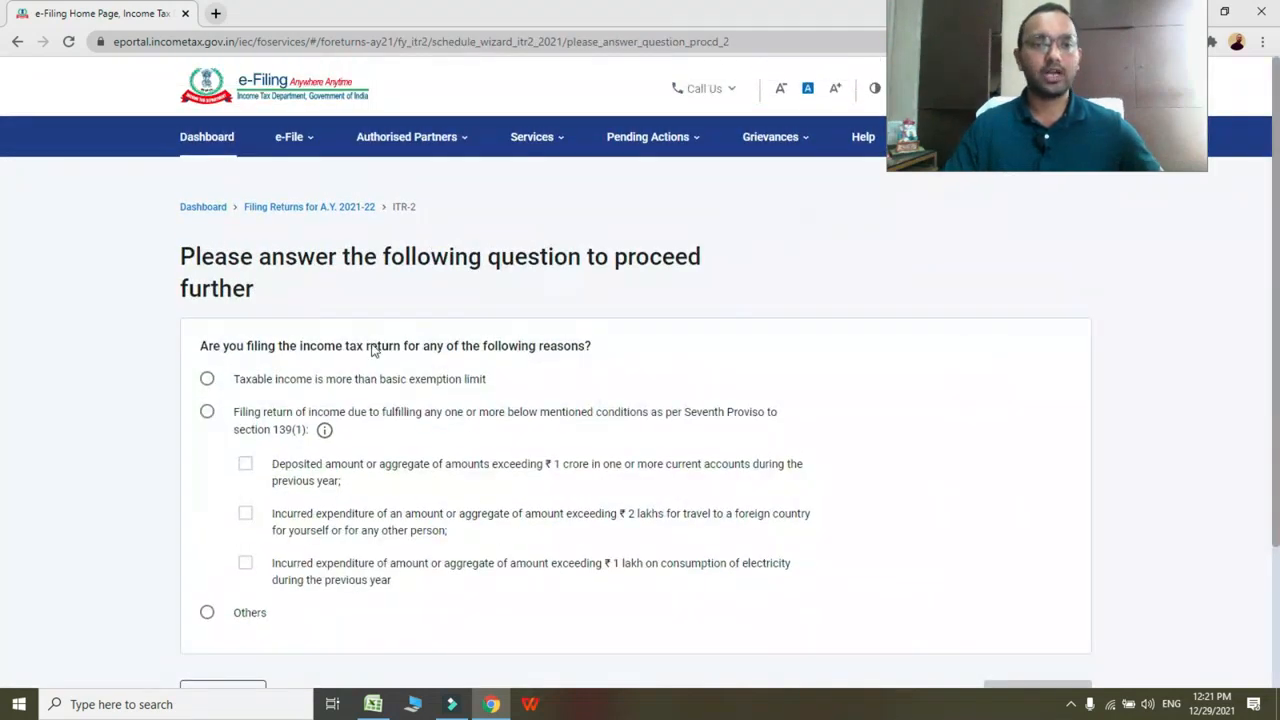
# Step: Give "Taxable income is more than basic exemption limit" as the reason for filing and continue
pyautogui.scroll(-1, 345, 283)
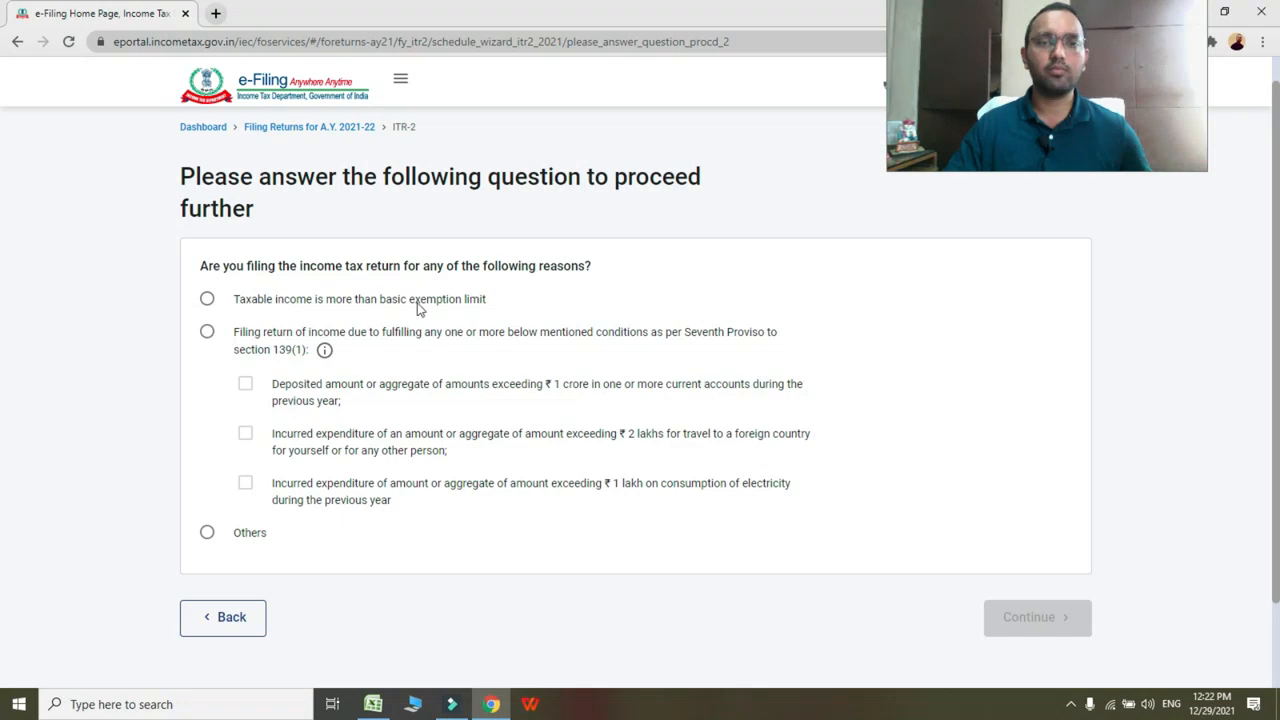
pyautogui.click(207, 300)
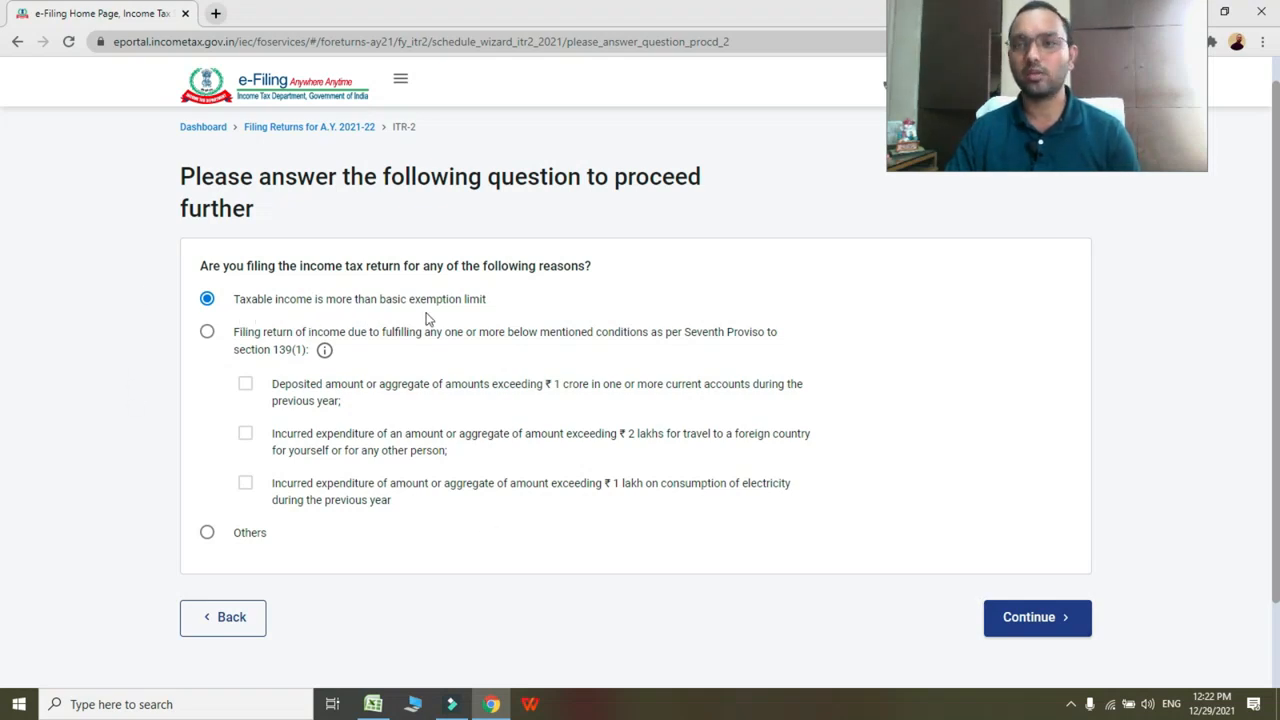
pyautogui.click(1064, 628)
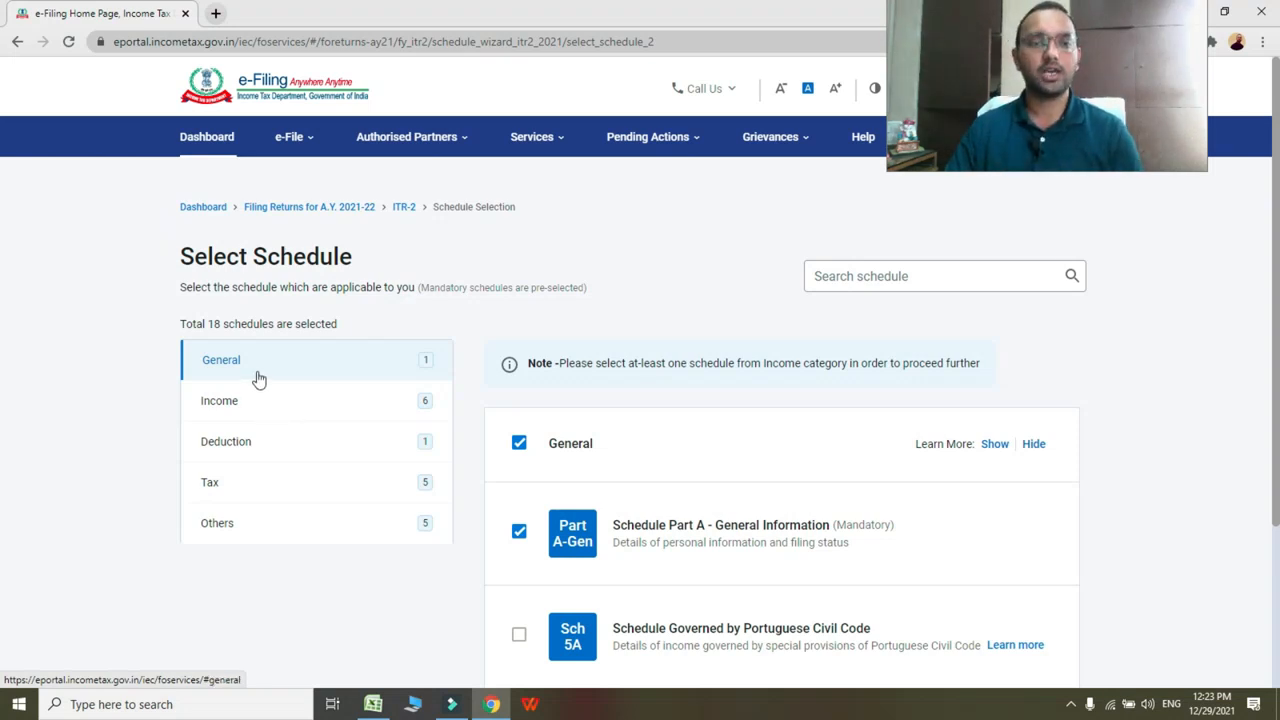
# Step: Review the schedules in the Income category, from Schedule Salary to Tax Relief, keeping Schedule Salary selected
pyautogui.click(283, 417)
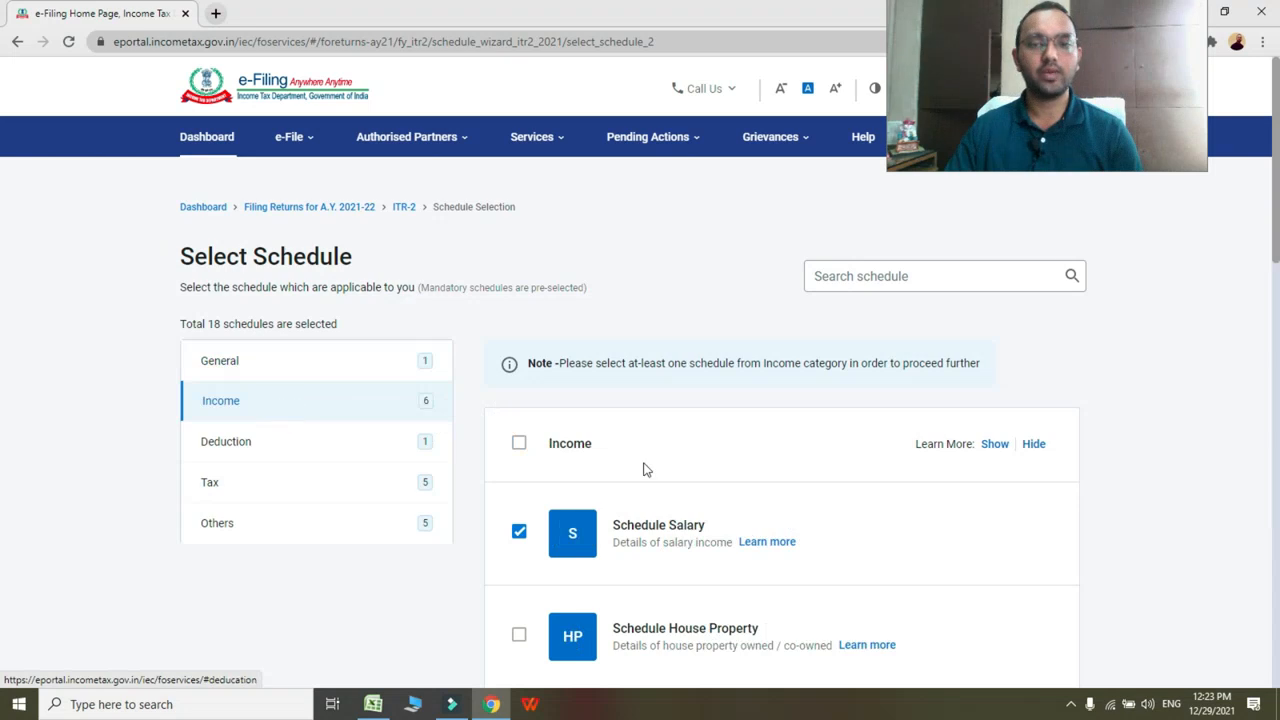
pyautogui.scroll(-2, 646, 466)
pyautogui.click(519, 302)
pyautogui.click(520, 300)
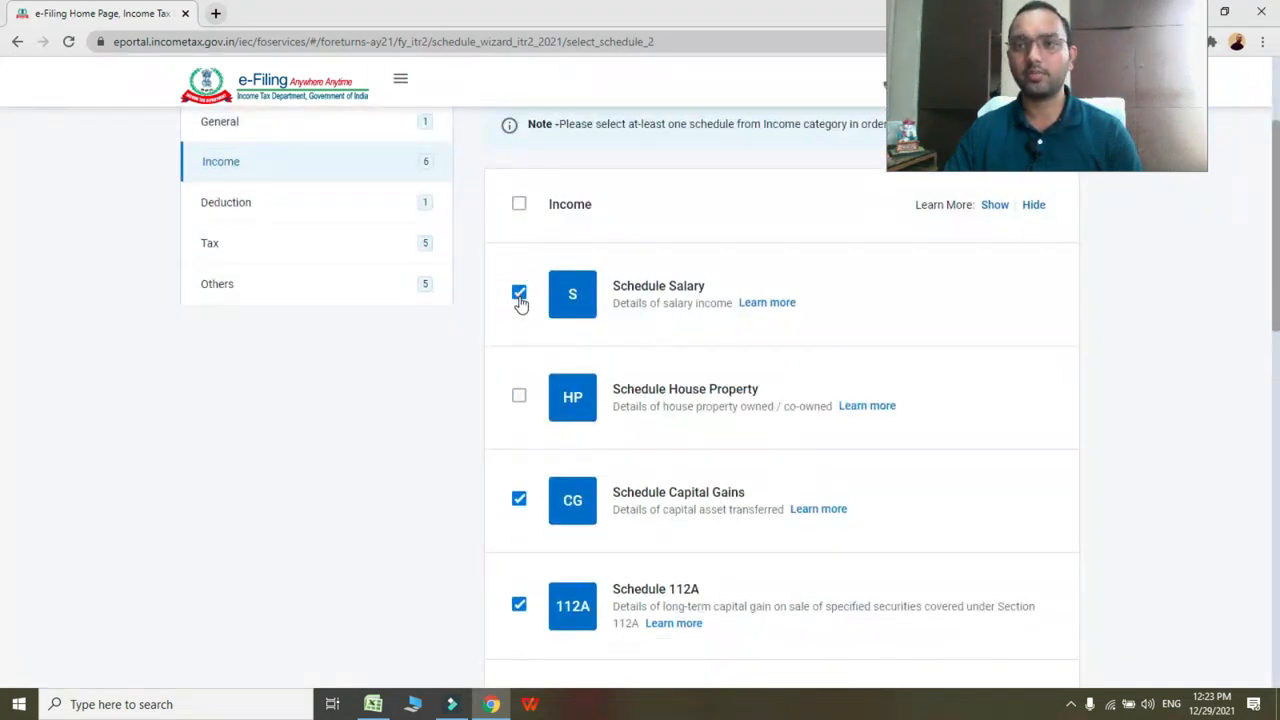
pyautogui.scroll(-2, 550, 365)
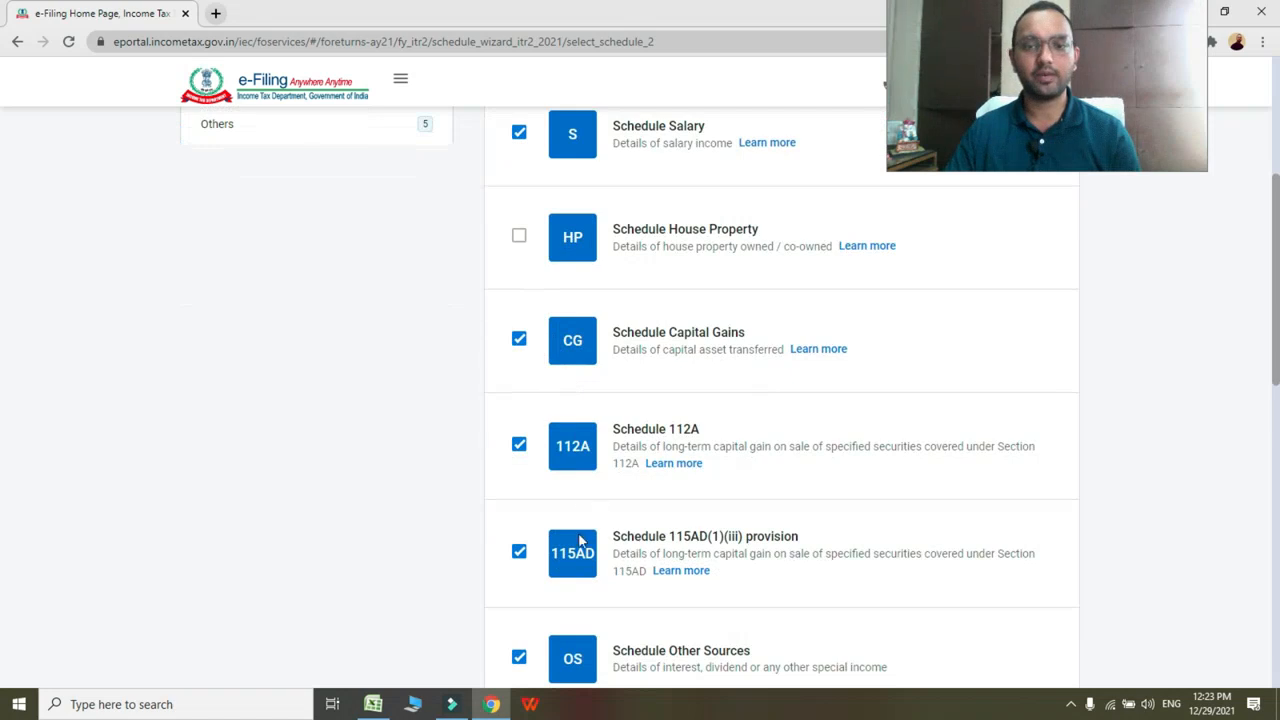
pyautogui.scroll(-1, 568, 385)
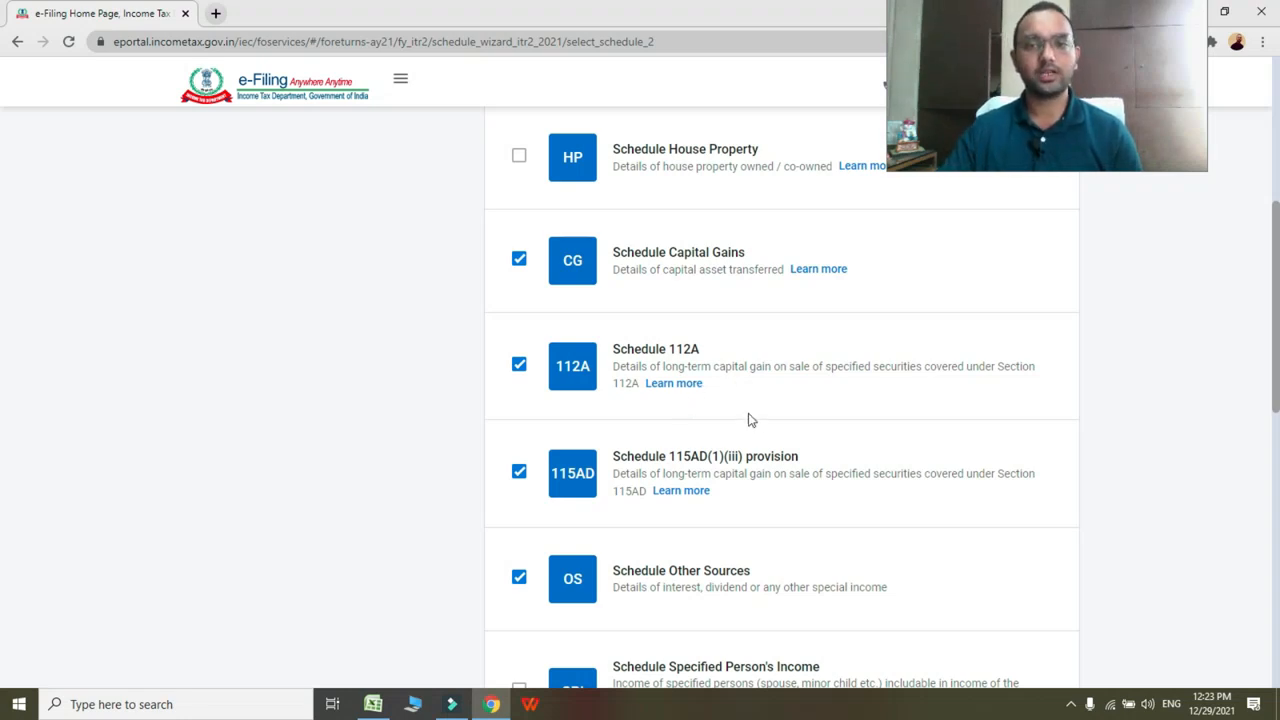
pyautogui.scroll(-2, 751, 420)
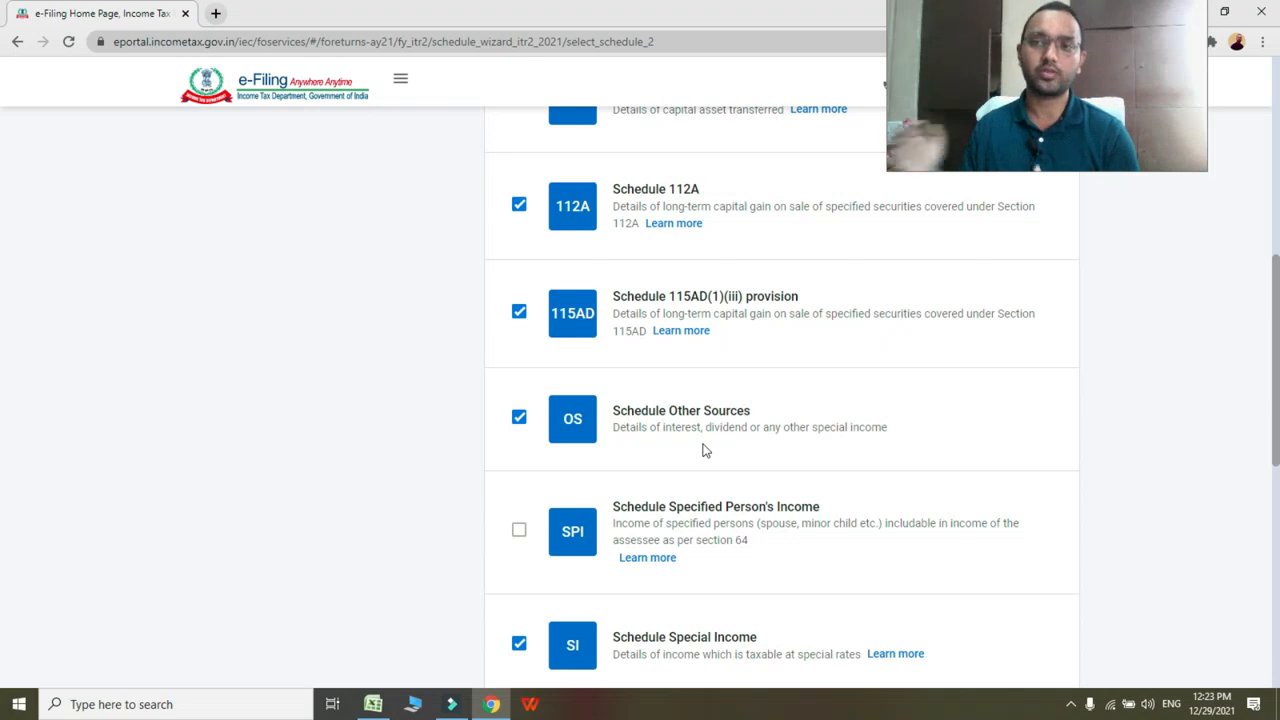
pyautogui.scroll(-3, 735, 475)
pyautogui.scroll(-3, 733, 492)
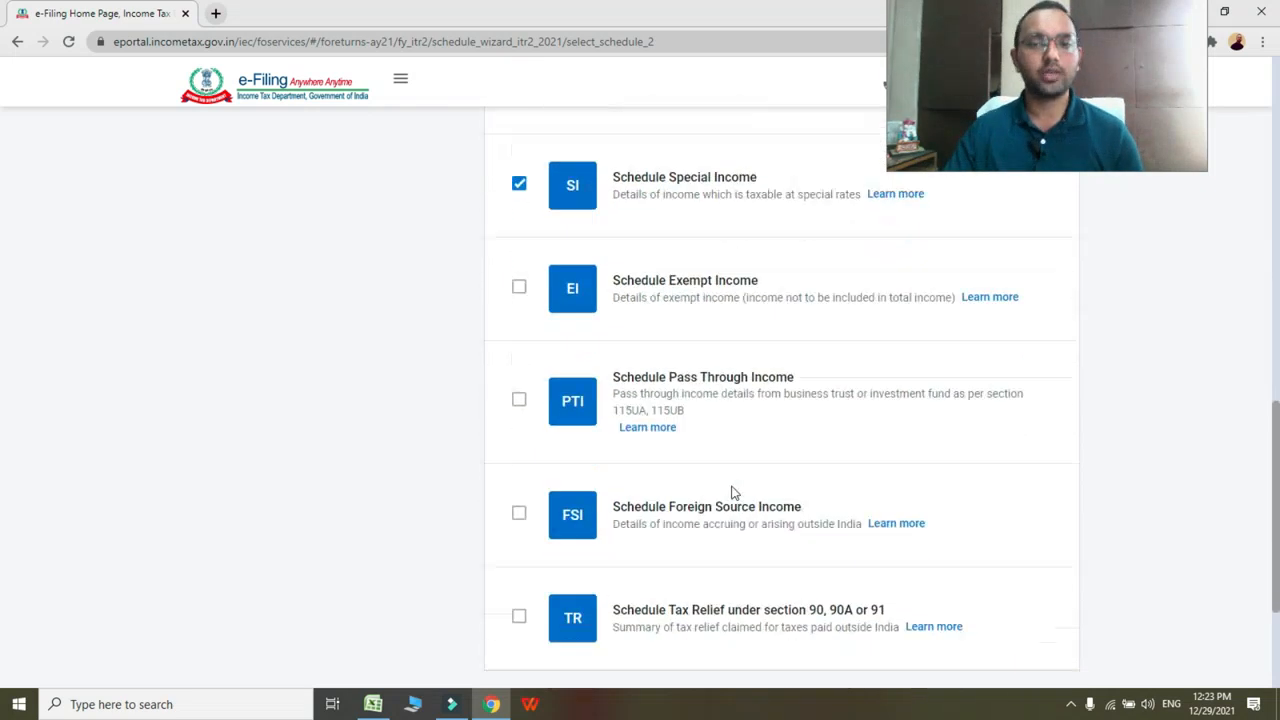
pyautogui.scroll(12, 733, 492)
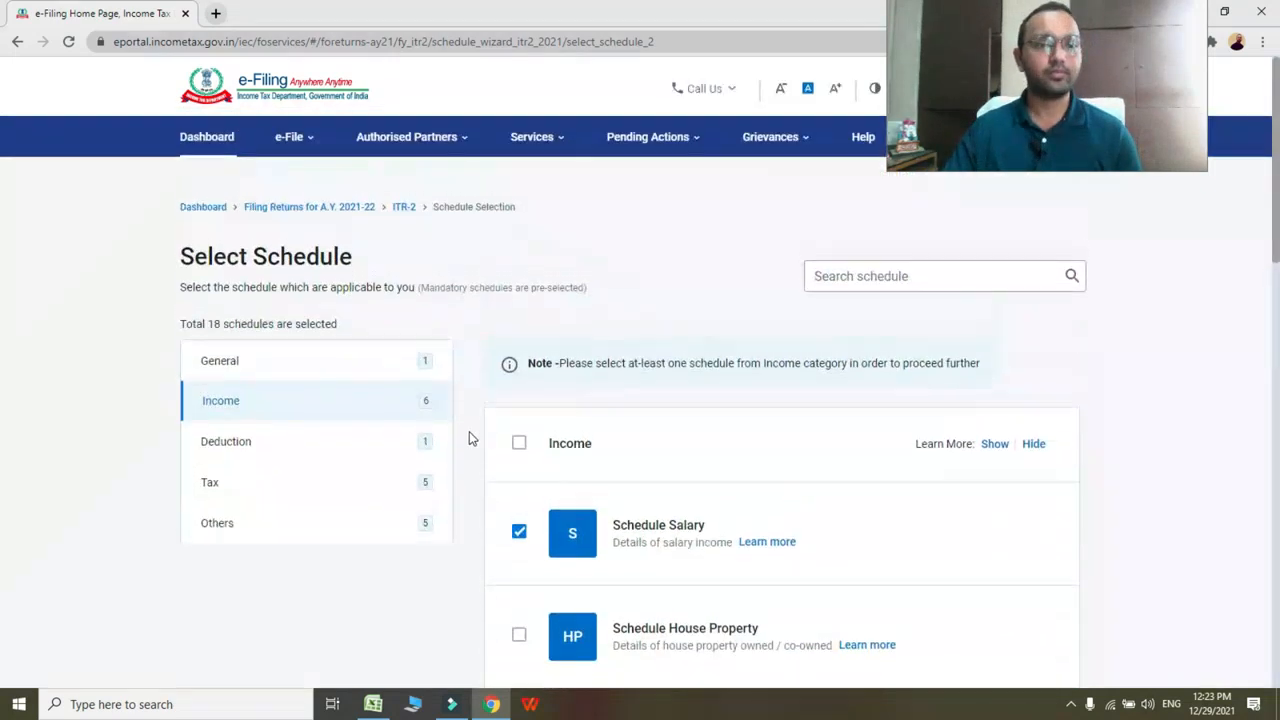
# Step: Review the schedules in the Deduction category, including Sections 80G, 80GGA, 80D and Chapter VI-A
pyautogui.click(314, 451)
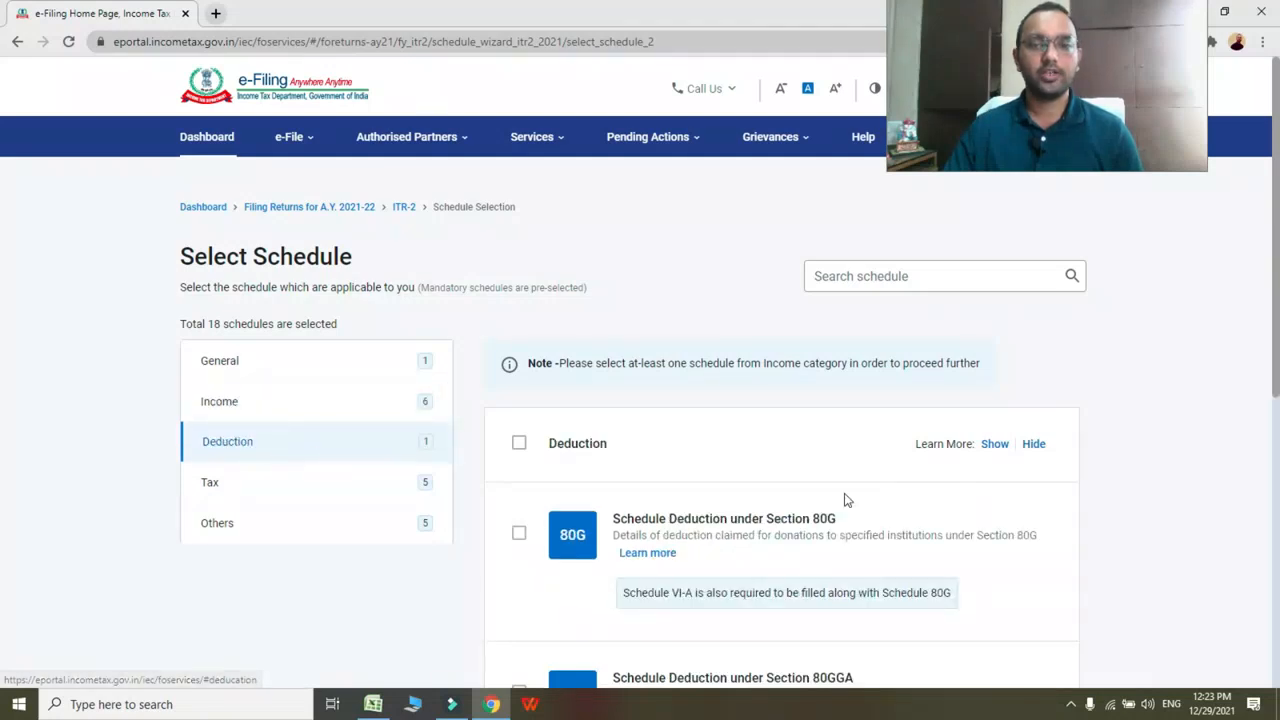
pyautogui.scroll(-3, 846, 497)
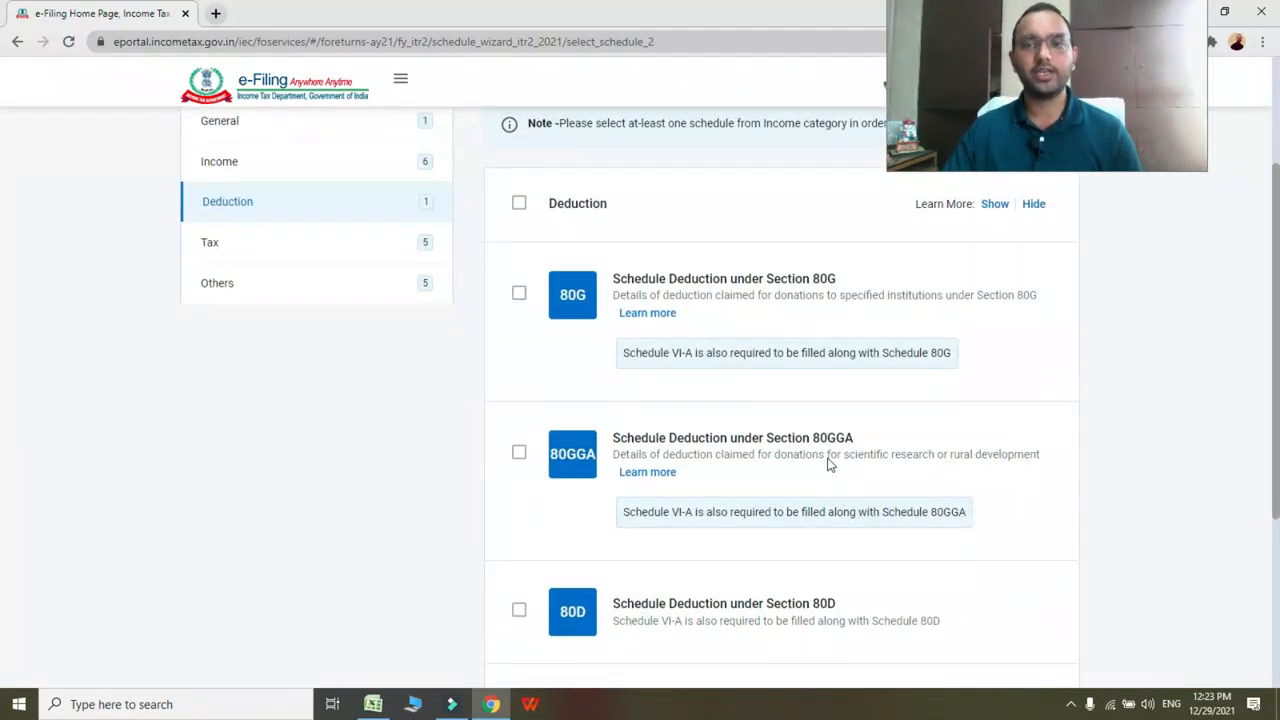
pyautogui.scroll(-2, 820, 445)
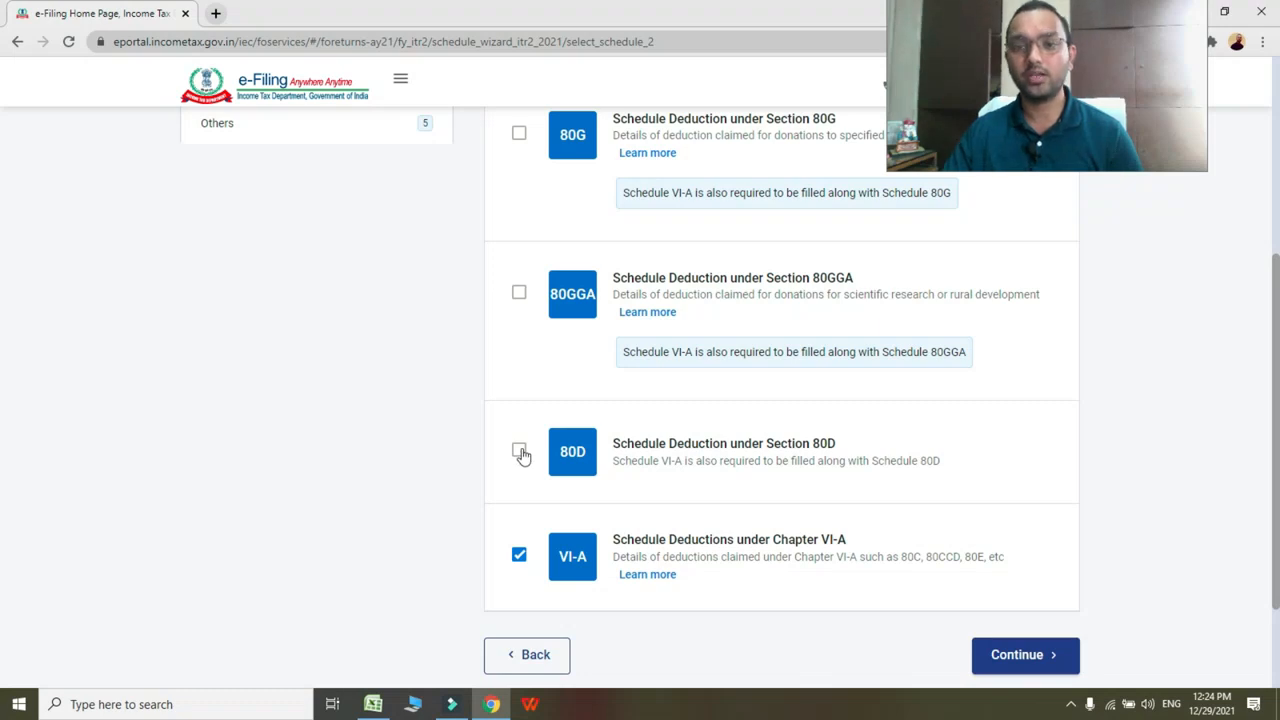
pyautogui.scroll(-1, 557, 478)
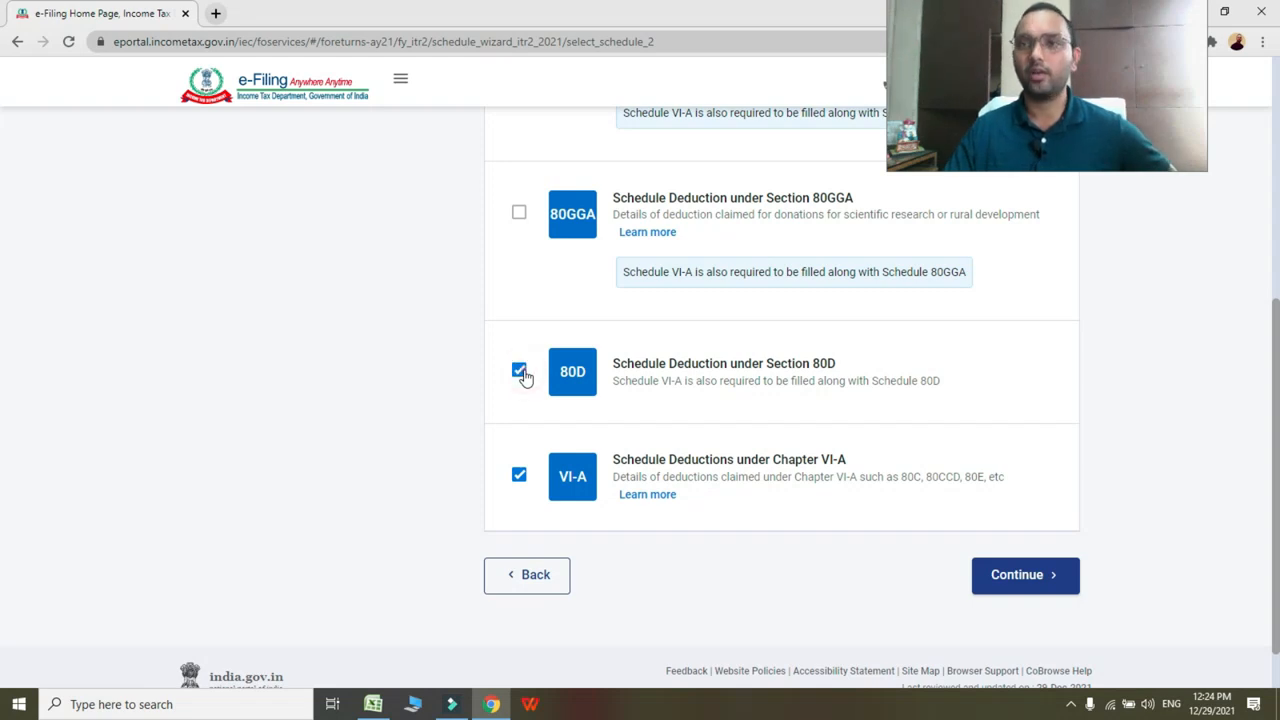
pyautogui.scroll(4, 345, 302)
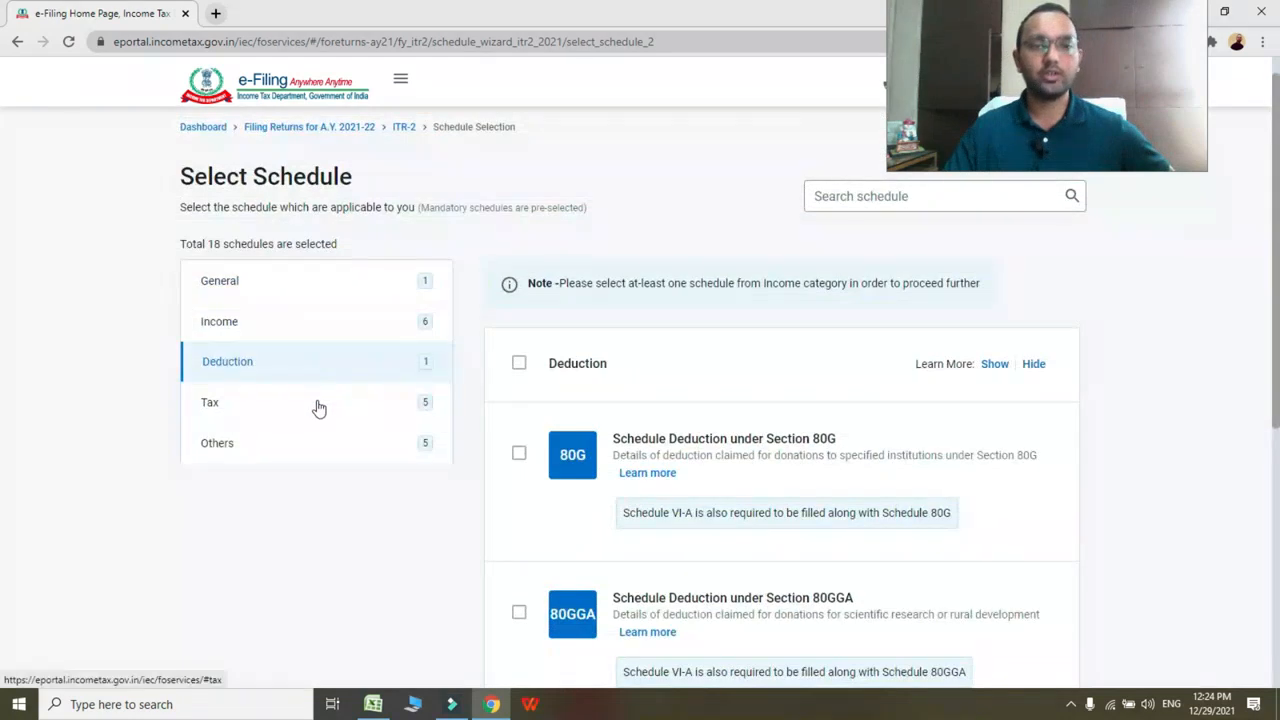
# Step: Review the schedules in the Others category, from Schedule CYLA to Assets and Liabilities
pyautogui.click(280, 445)
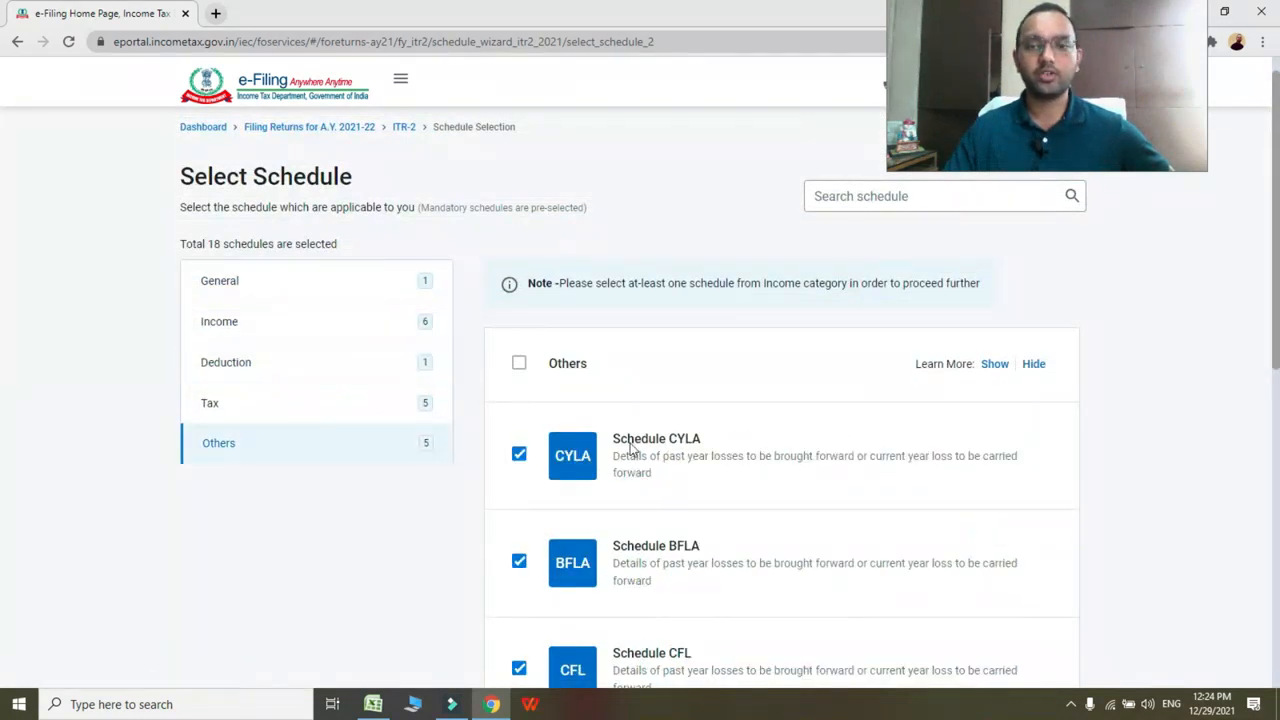
pyautogui.scroll(-3, 632, 450)
pyautogui.scroll(-2, 630, 450)
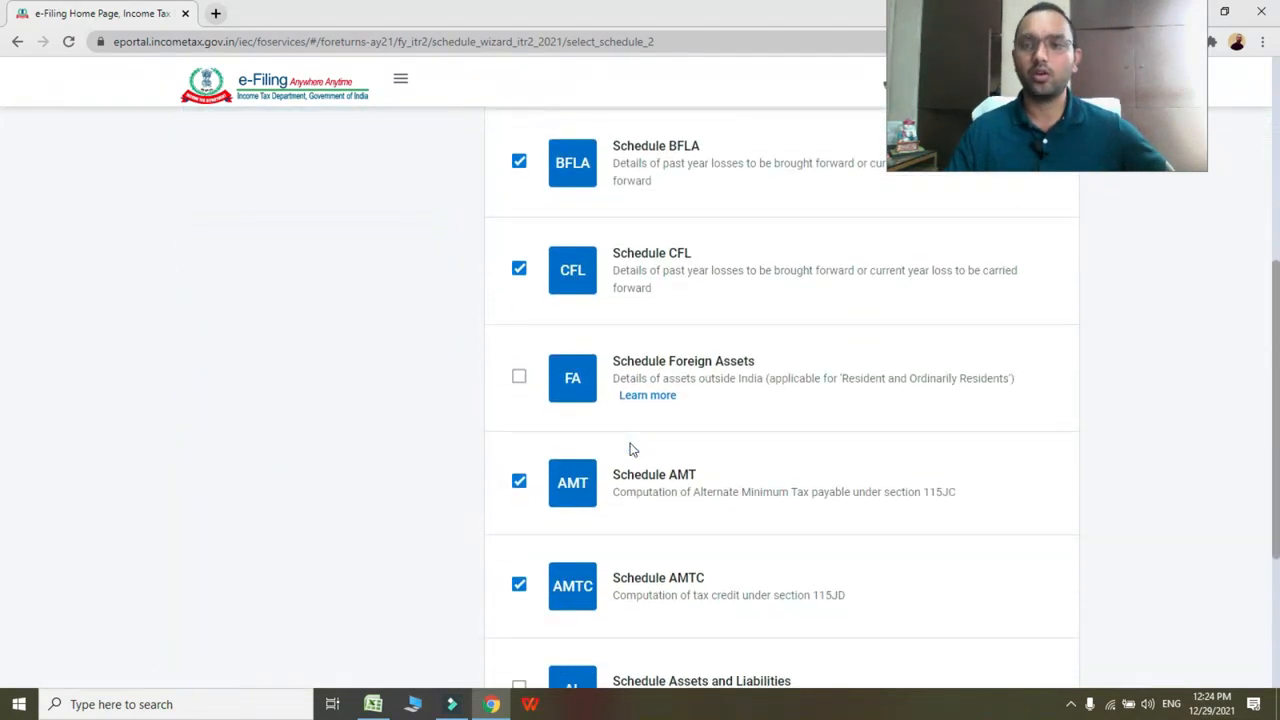
pyautogui.scroll(-2, 630, 450)
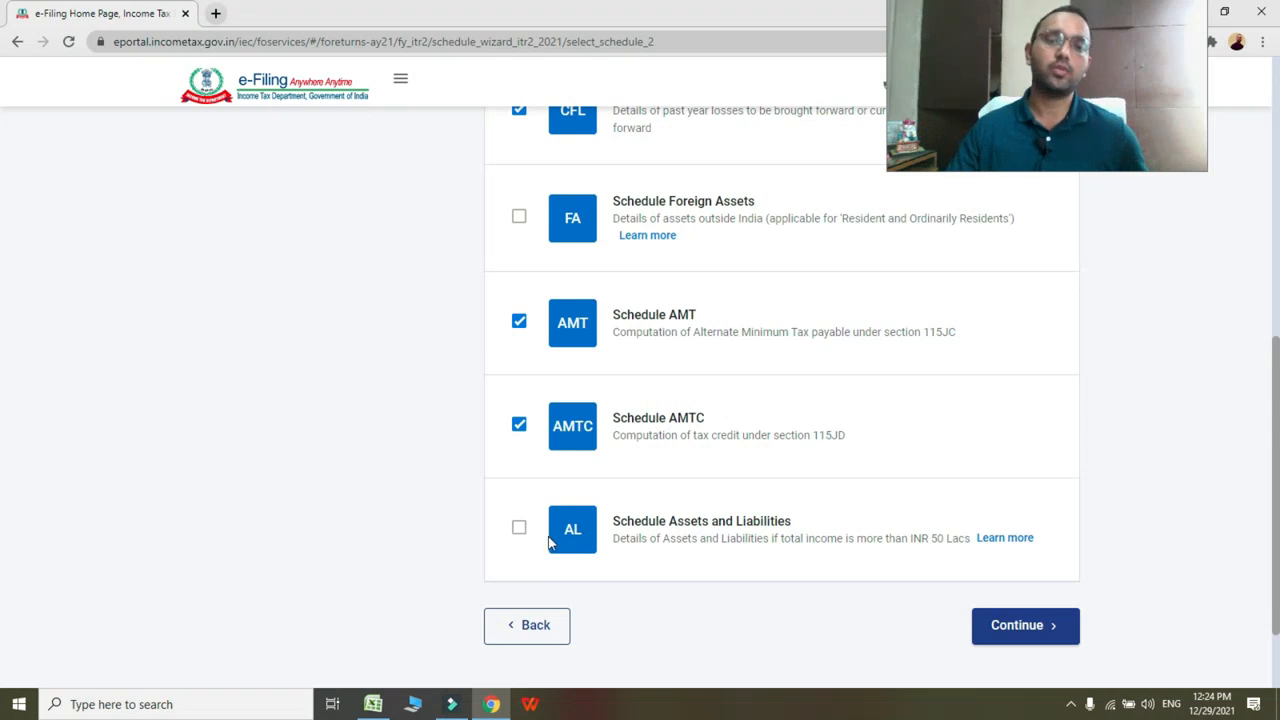
# Step: Review the schedules listed in the Schedules Summary, from Part A - General Information onward, and open Schedule Salary
pyautogui.scroll(6, 548, 542)
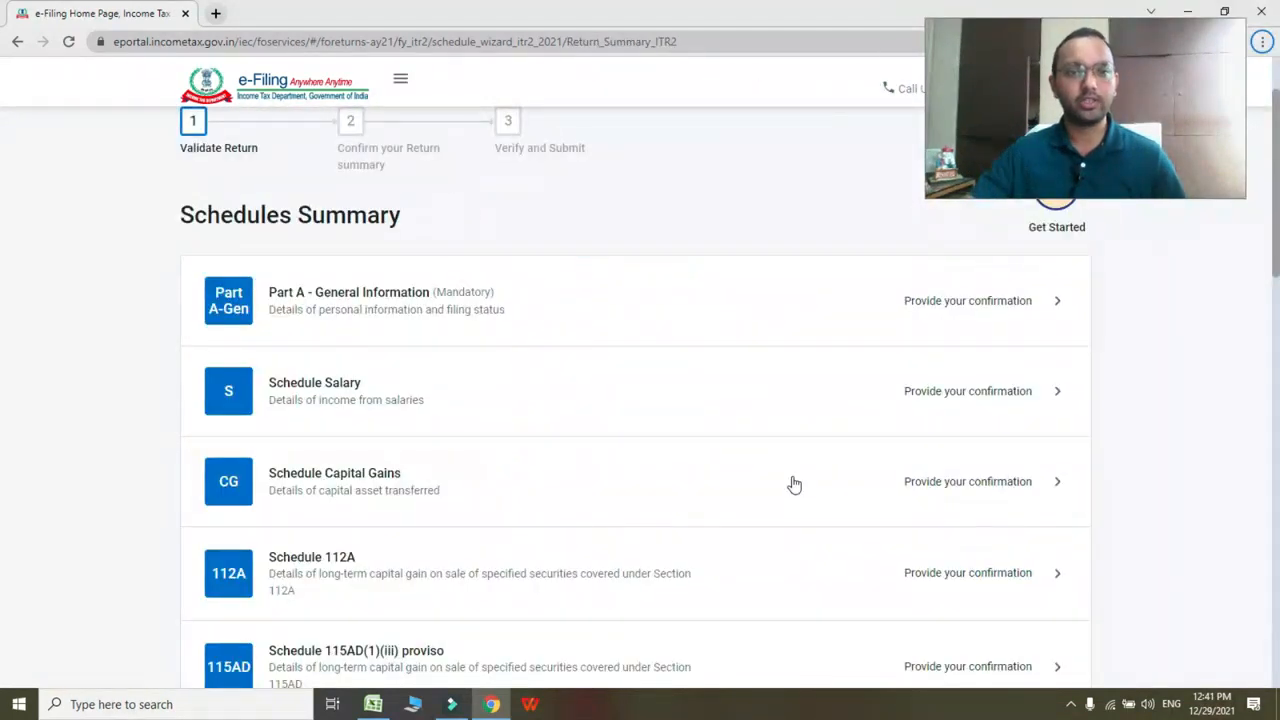
pyautogui.scroll(-8, 645, 459)
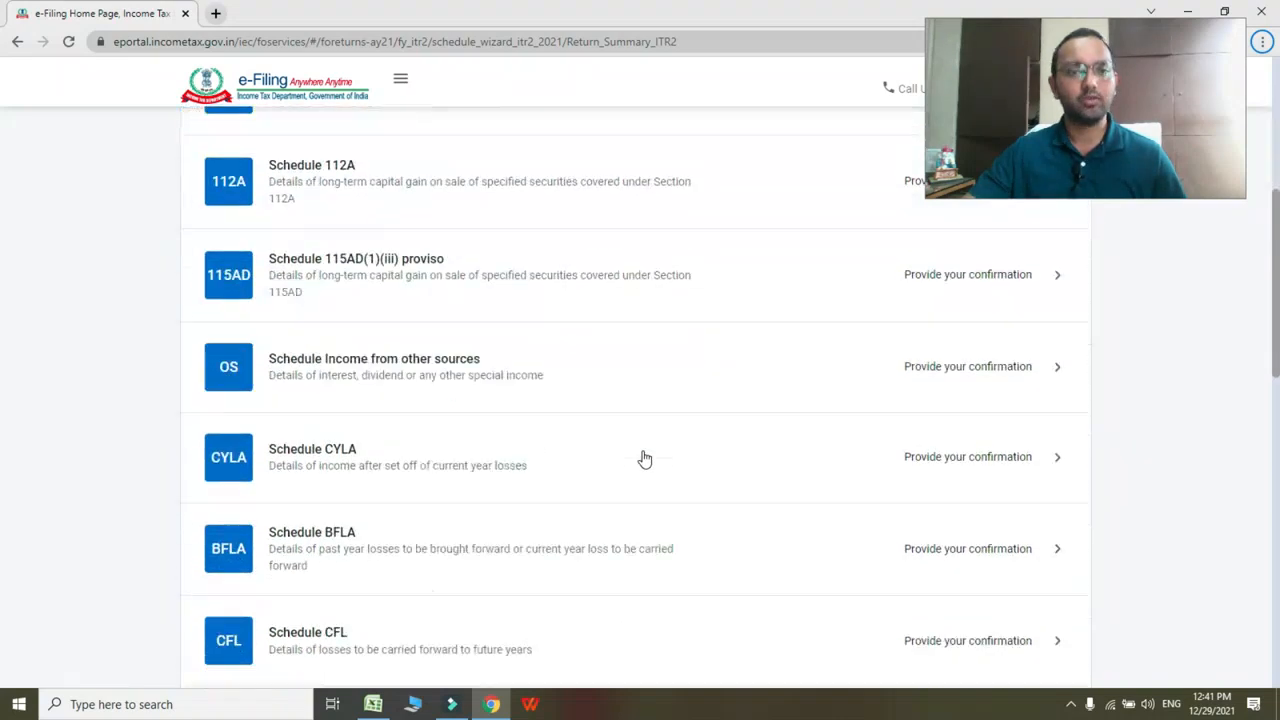
pyautogui.scroll(-6, 645, 459)
pyautogui.scroll(10, 645, 459)
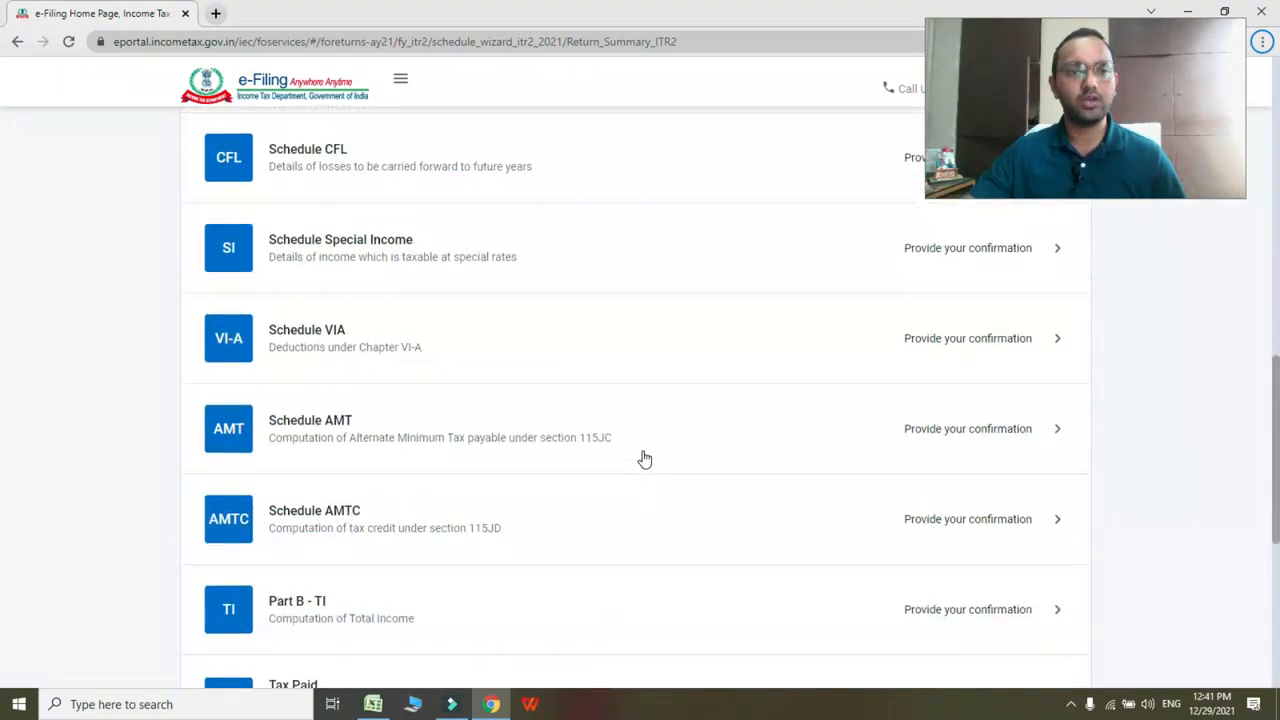
pyautogui.scroll(6, 645, 459)
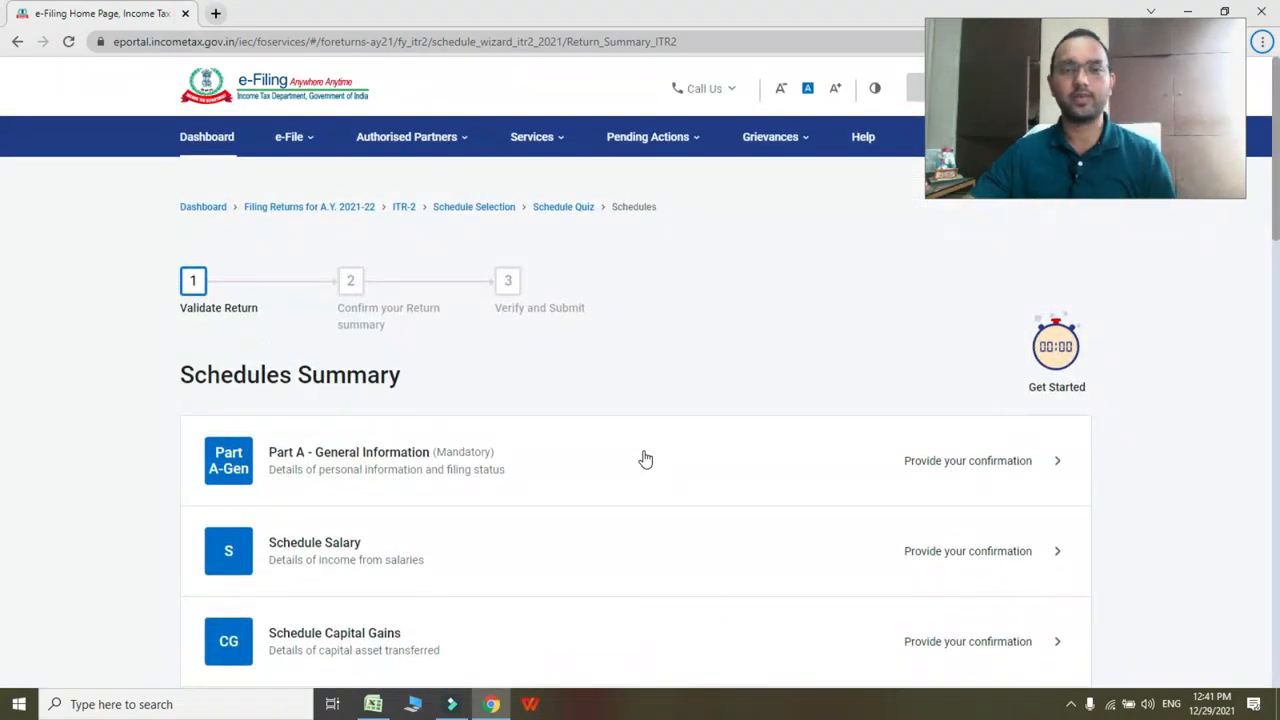
pyautogui.scroll(-1, 530, 461)
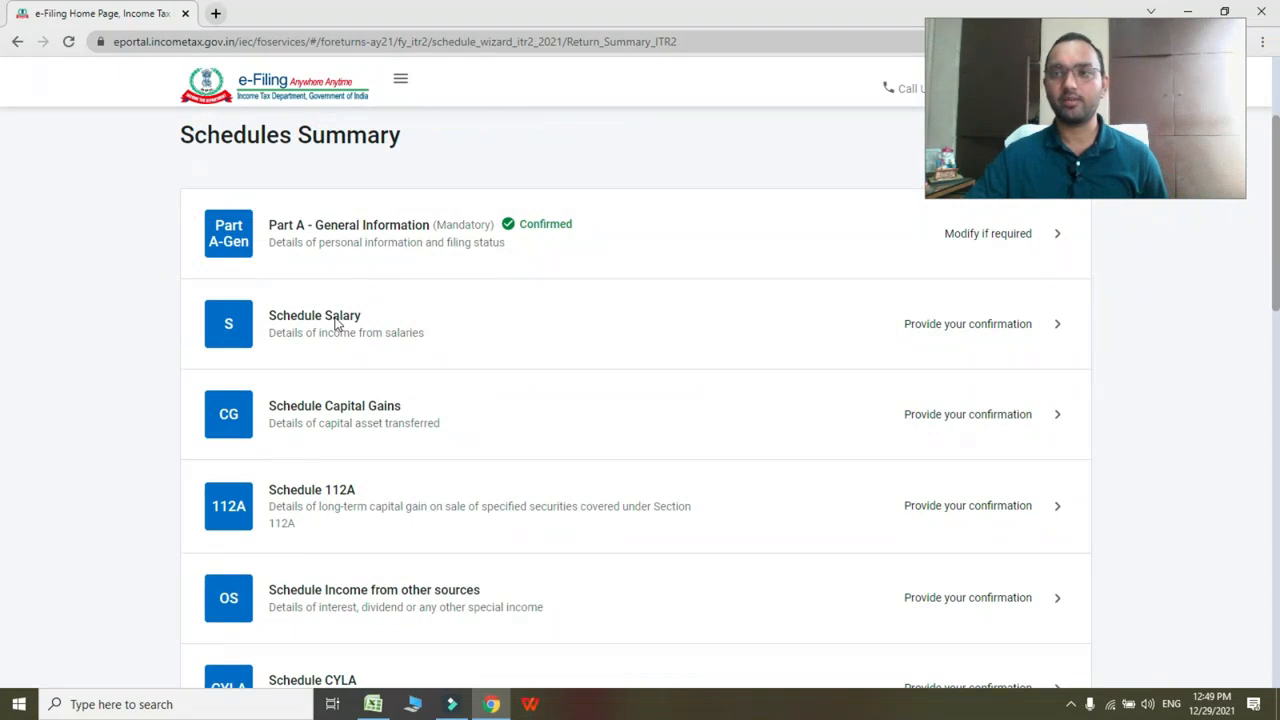
pyautogui.click(337, 322)
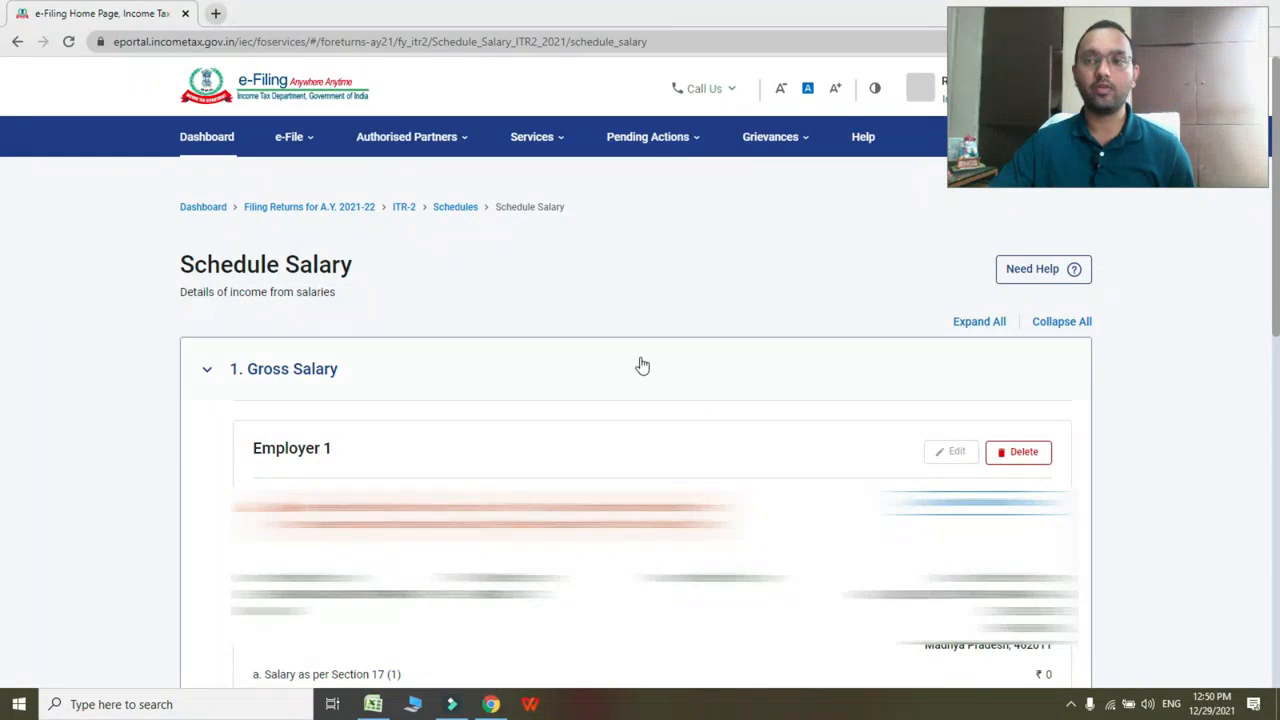
# Step: Go to the Annual Information Statement (AIS) on the Compliance Portal and open its Taxpayer Information Summary (TIS)
pyautogui.click(553, 138)
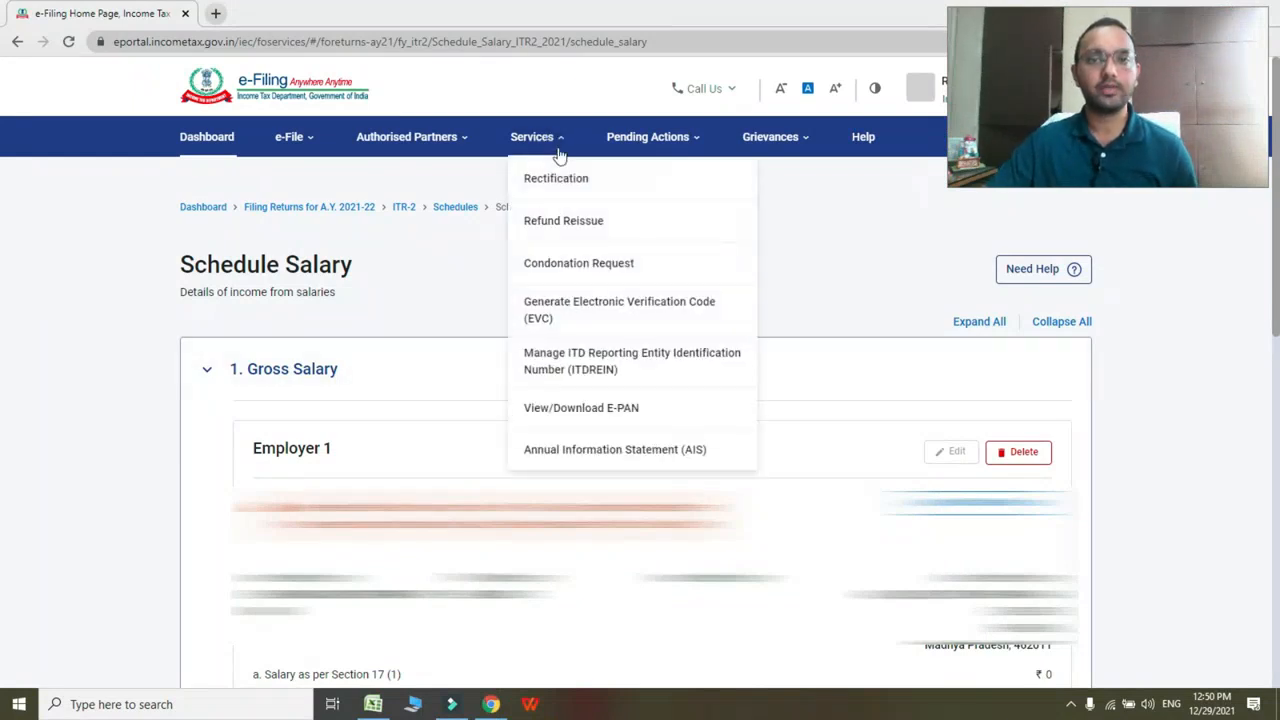
pyautogui.click(605, 452)
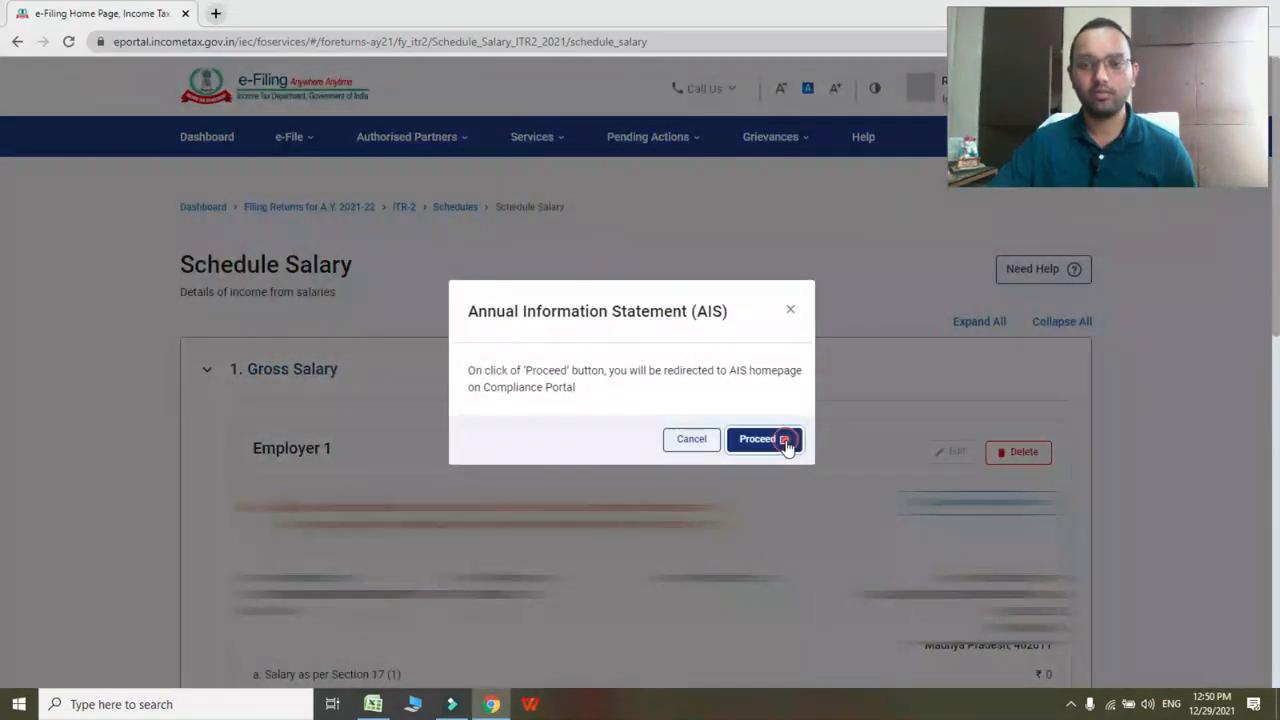
pyautogui.click(788, 447)
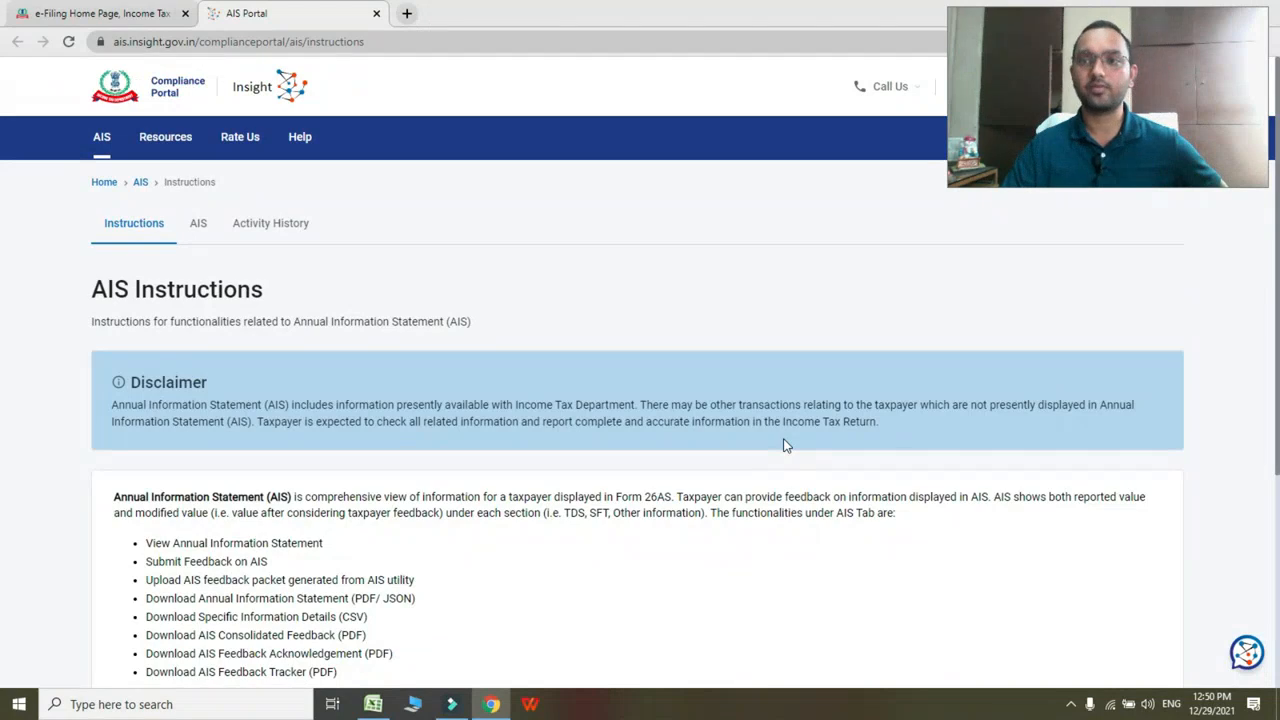
pyautogui.click(674, 276)
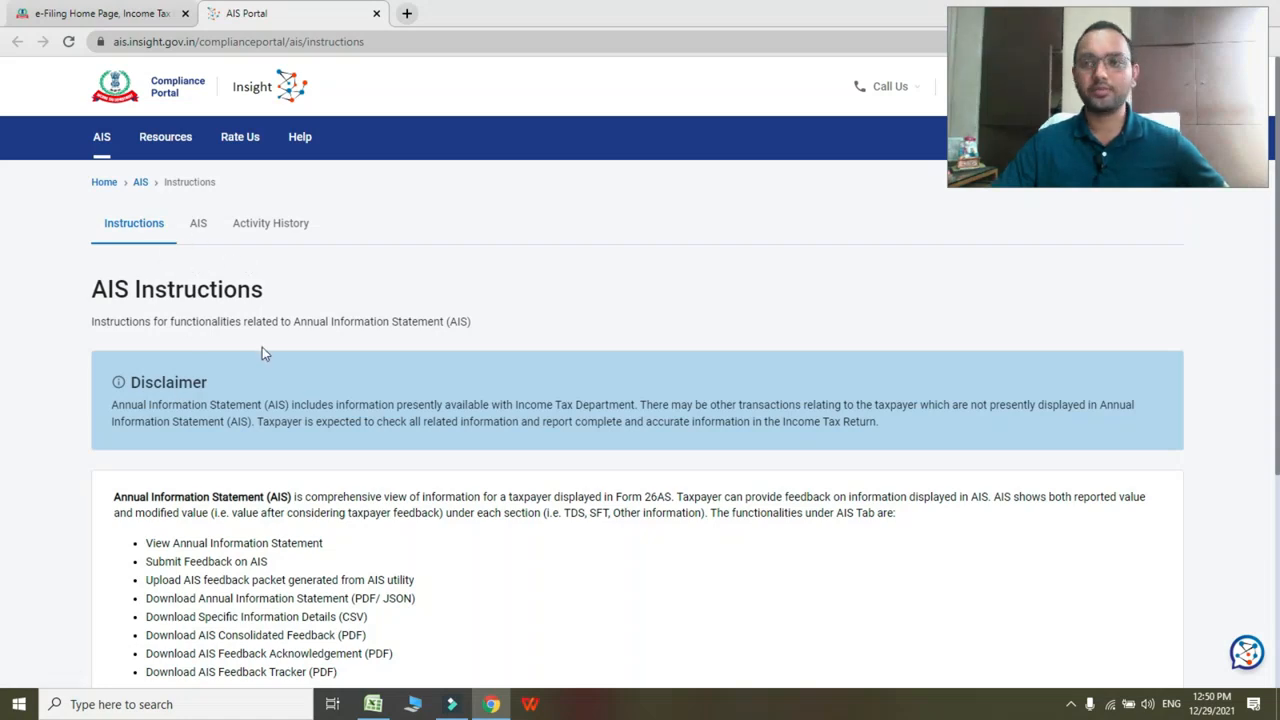
pyautogui.click(199, 225)
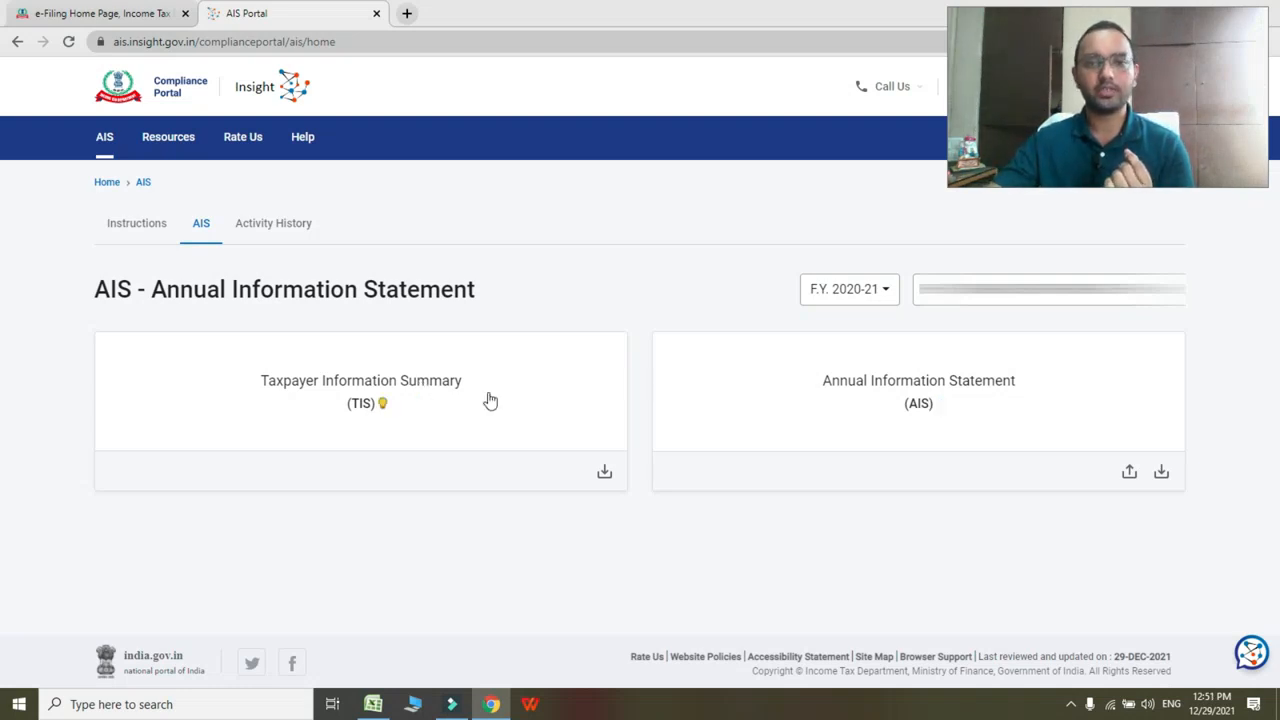
pyautogui.click(427, 388)
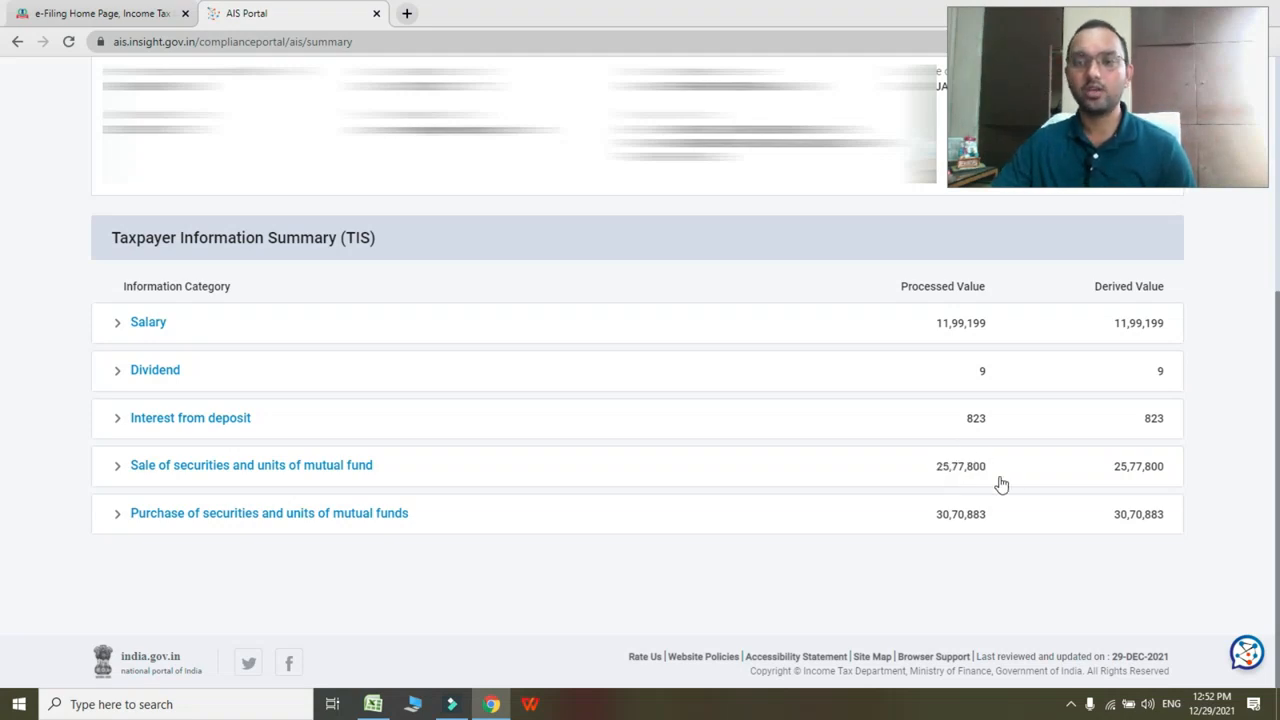
# Step: Compare the salary value in the Taxpayer Information Summary with the Gross Salary section of Schedule Salary on the e-Filing portal
pyautogui.click(144, 27)
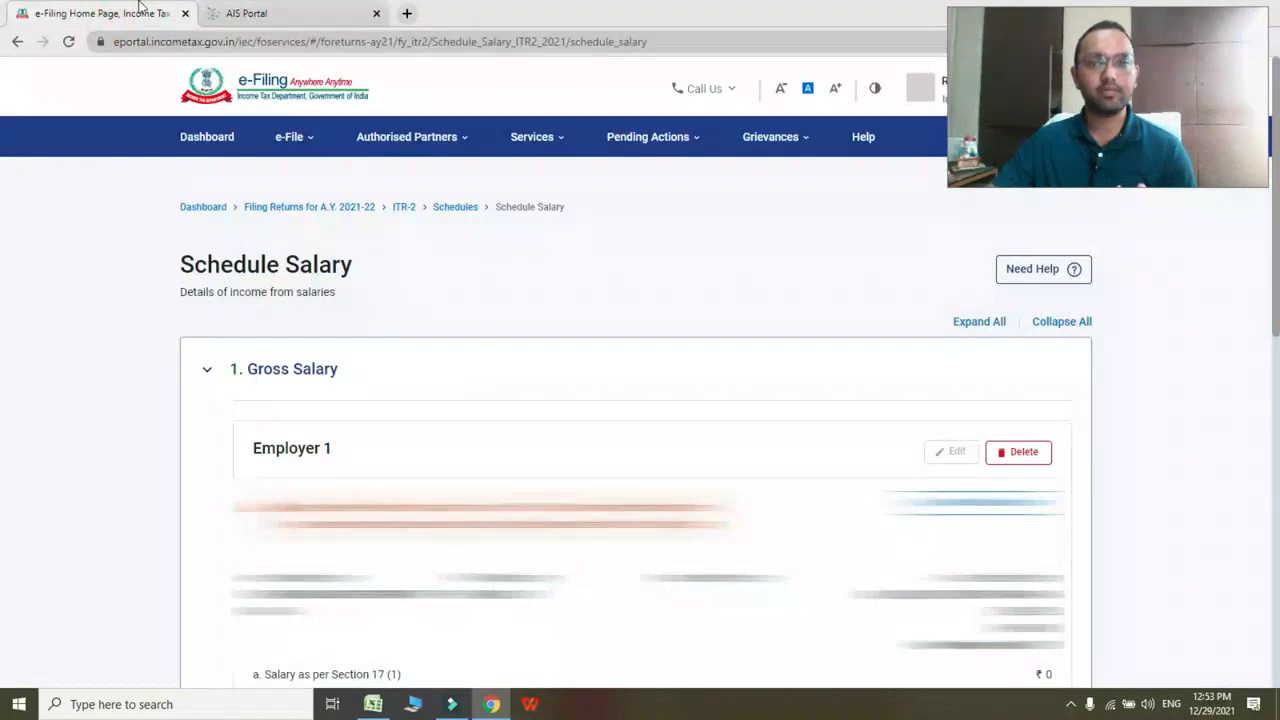
pyautogui.scroll(-1, 829, 409)
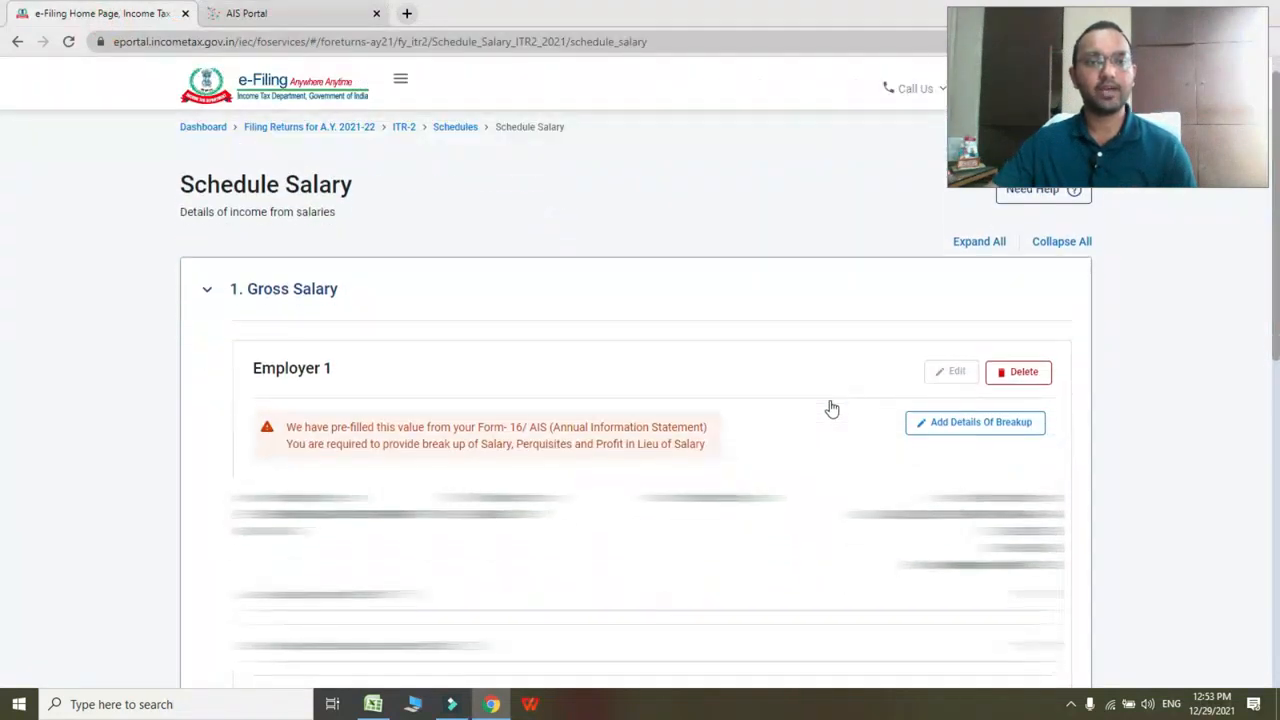
pyautogui.click(340, 9)
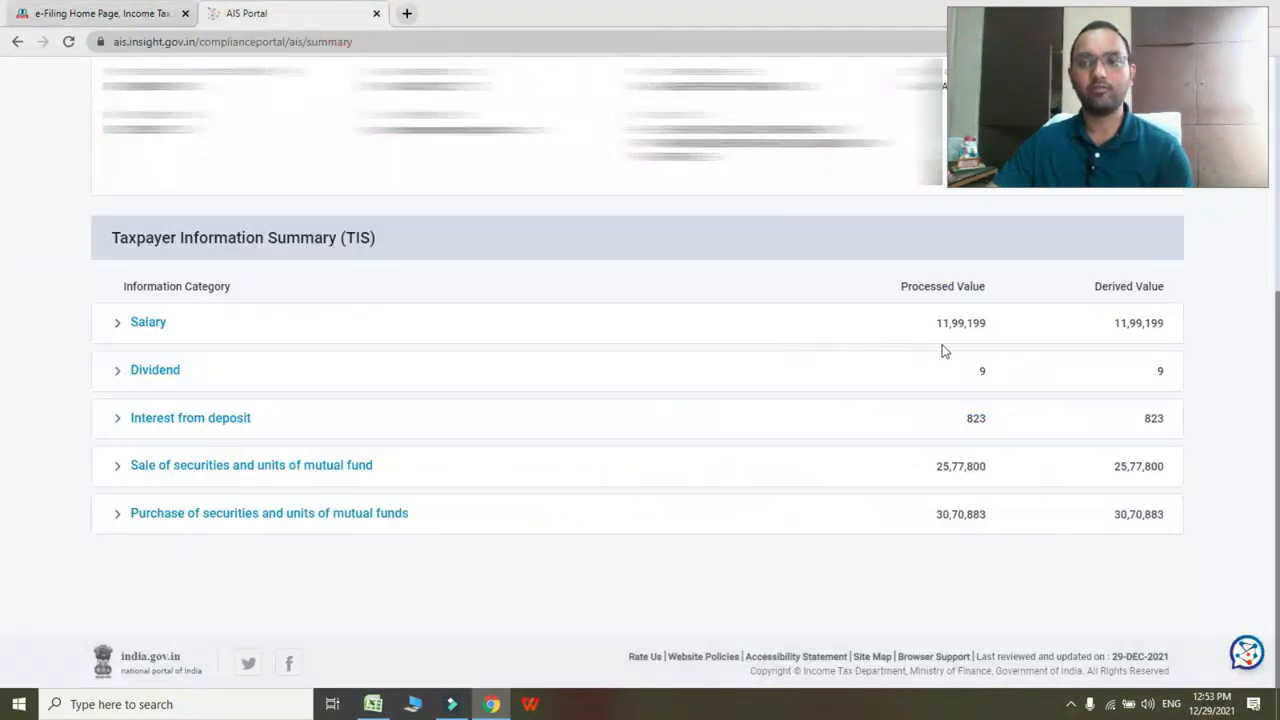
pyautogui.click(47, 20)
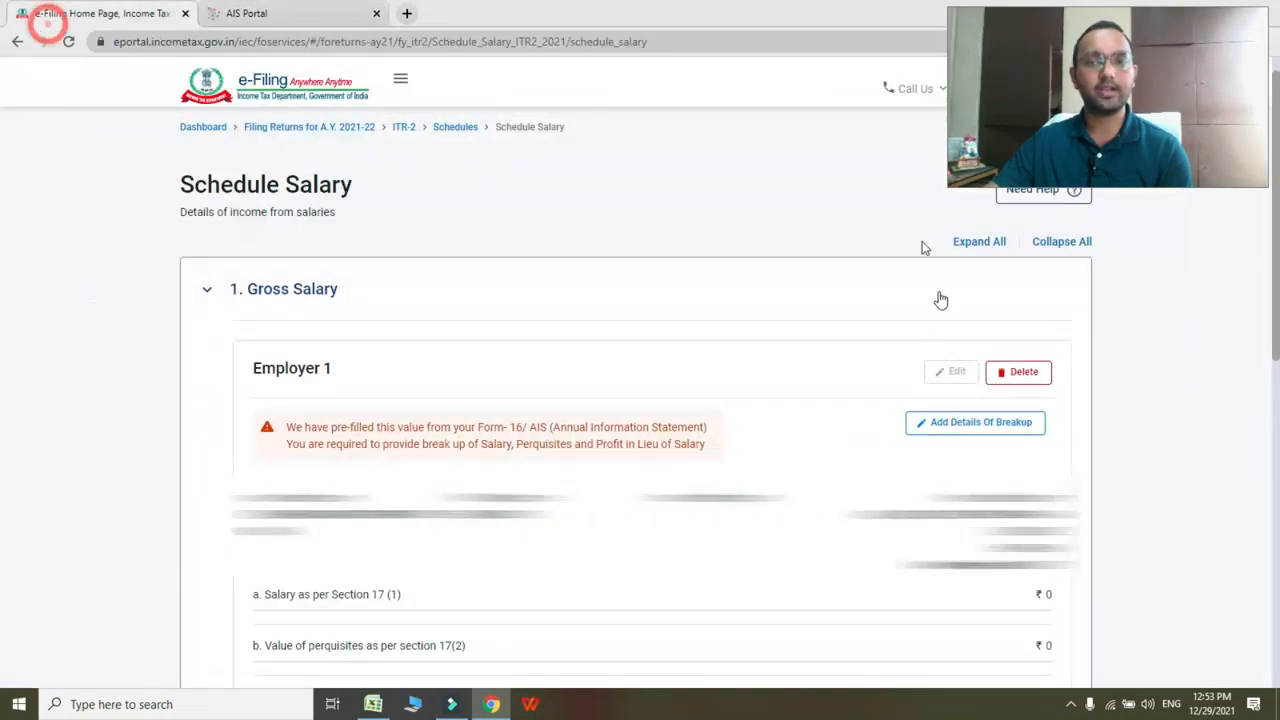
# Step: Check Employer 1's prefilled details under Gross Salary and open that employer's salary breakup for editing
pyautogui.scroll(-2, 949, 344)
pyautogui.scroll(-1, 640, 400)
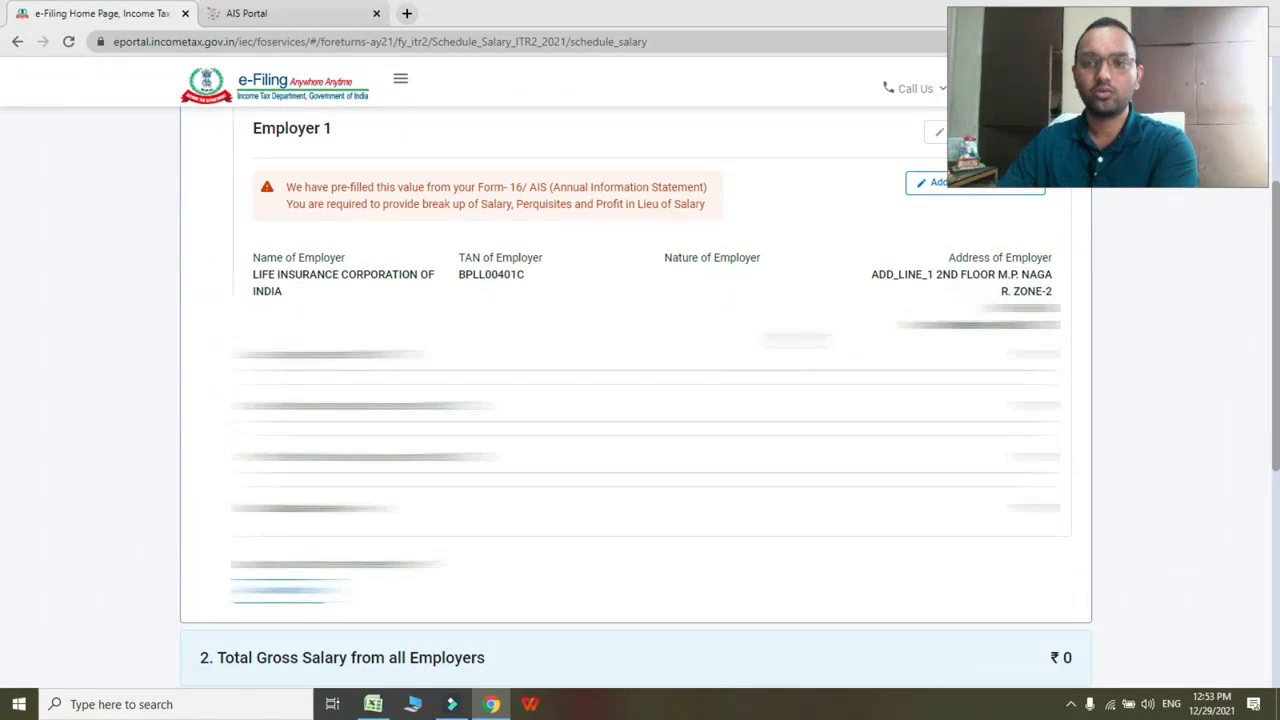
pyautogui.scroll(1, 815, 341)
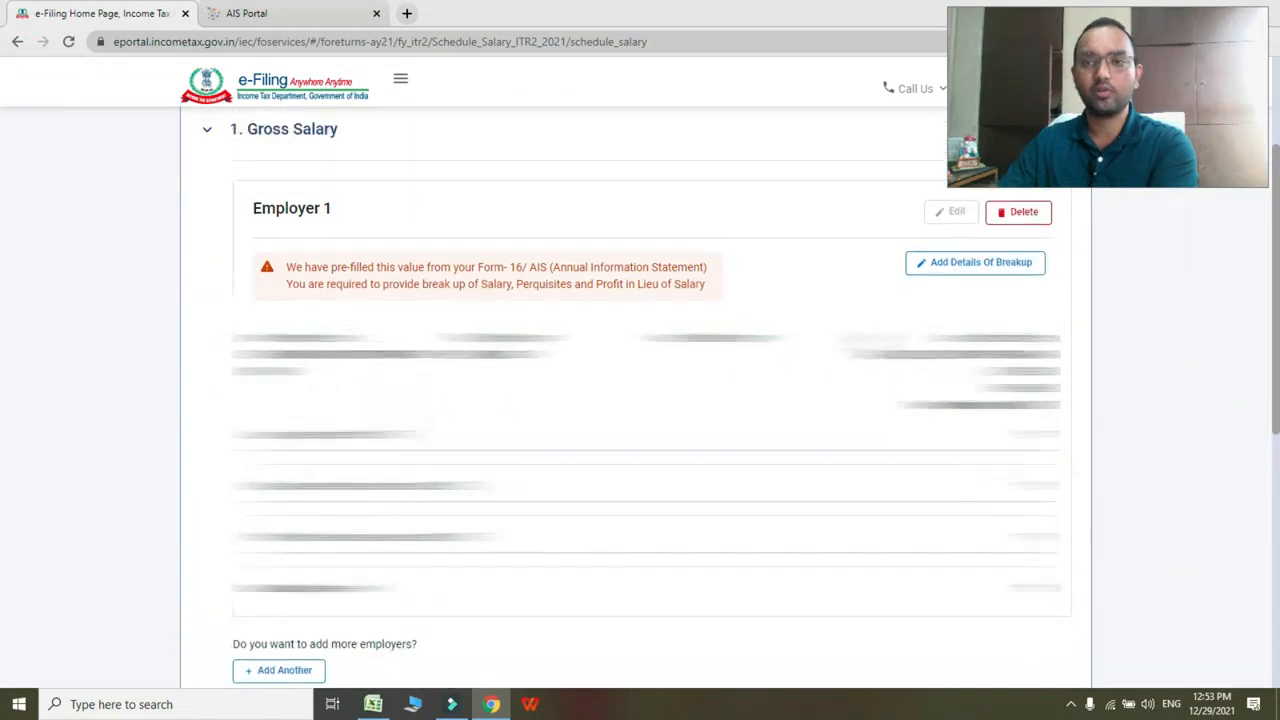
pyautogui.click(963, 270)
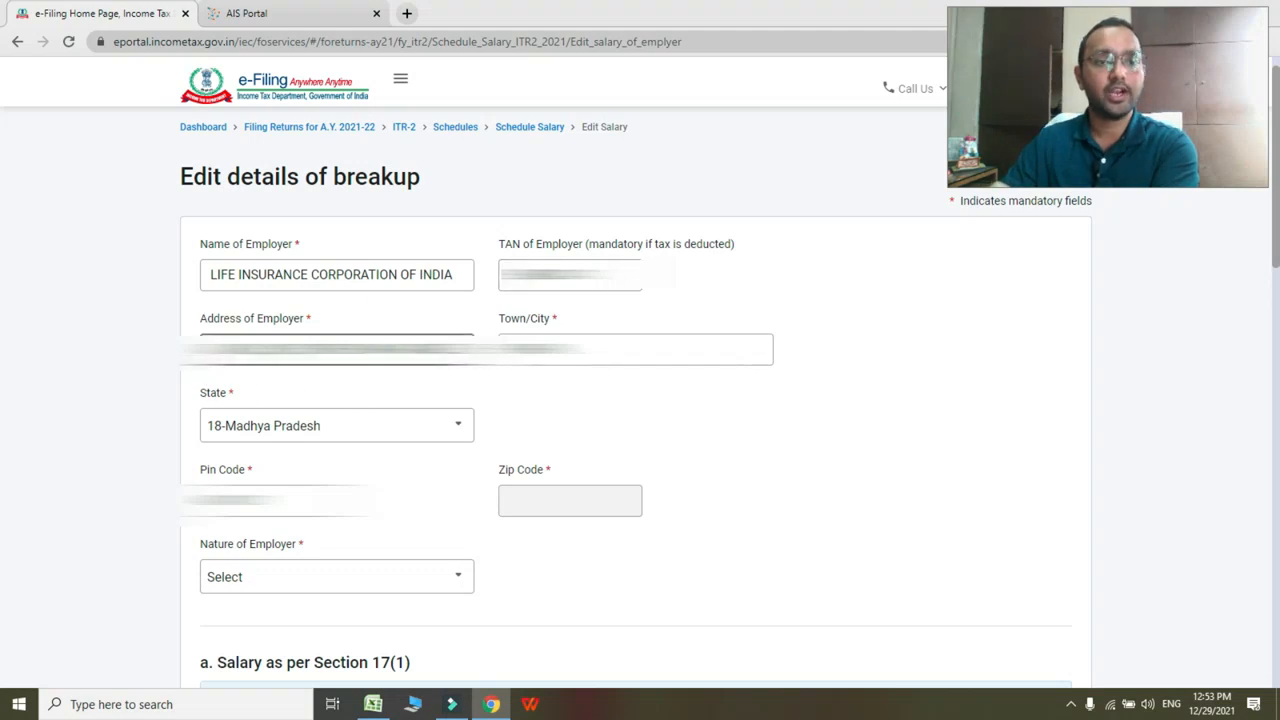
# Step: Review the employer details and set the nature of employer to Central Government
pyautogui.scroll(-2, 554, 414)
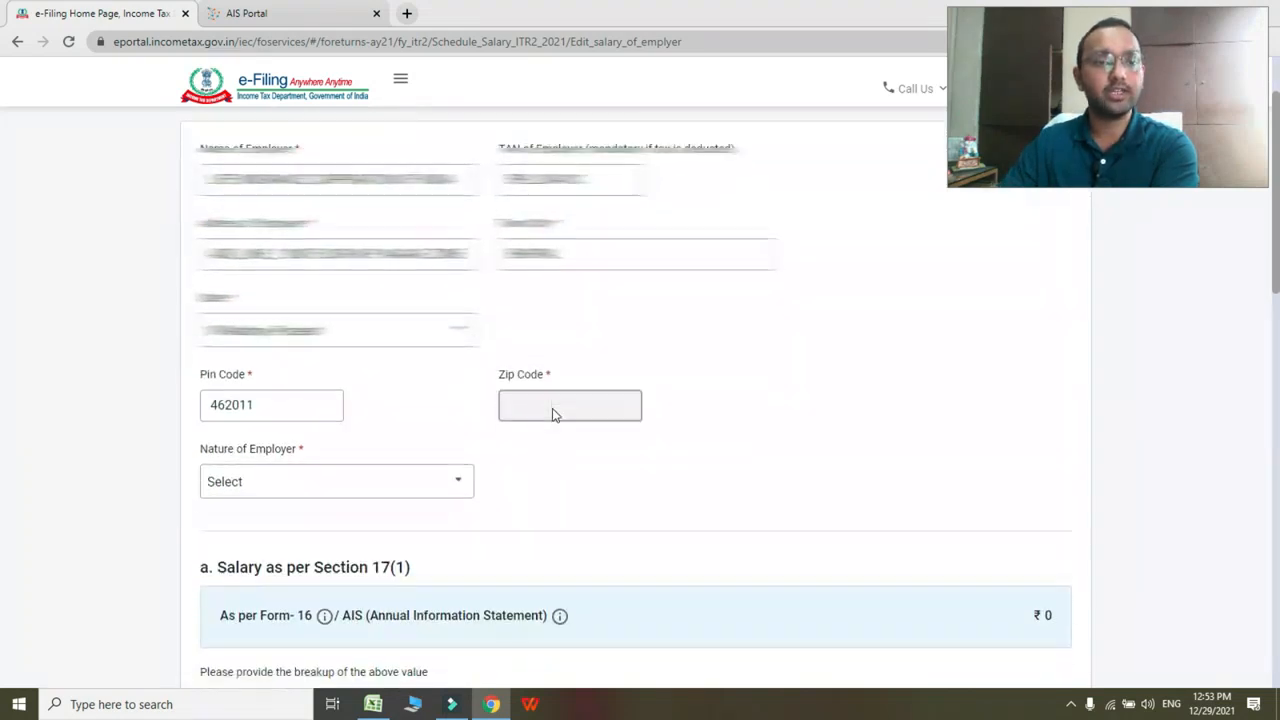
pyautogui.click(458, 422)
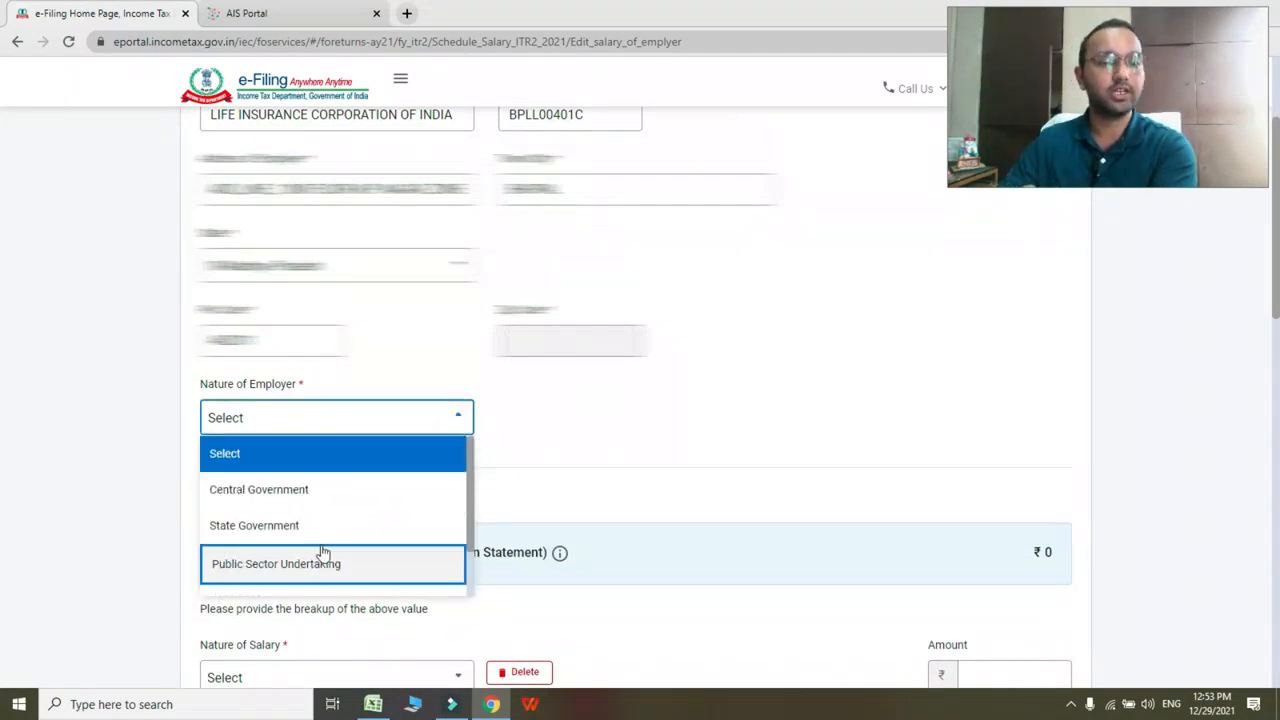
pyautogui.scroll(-1, 322, 552)
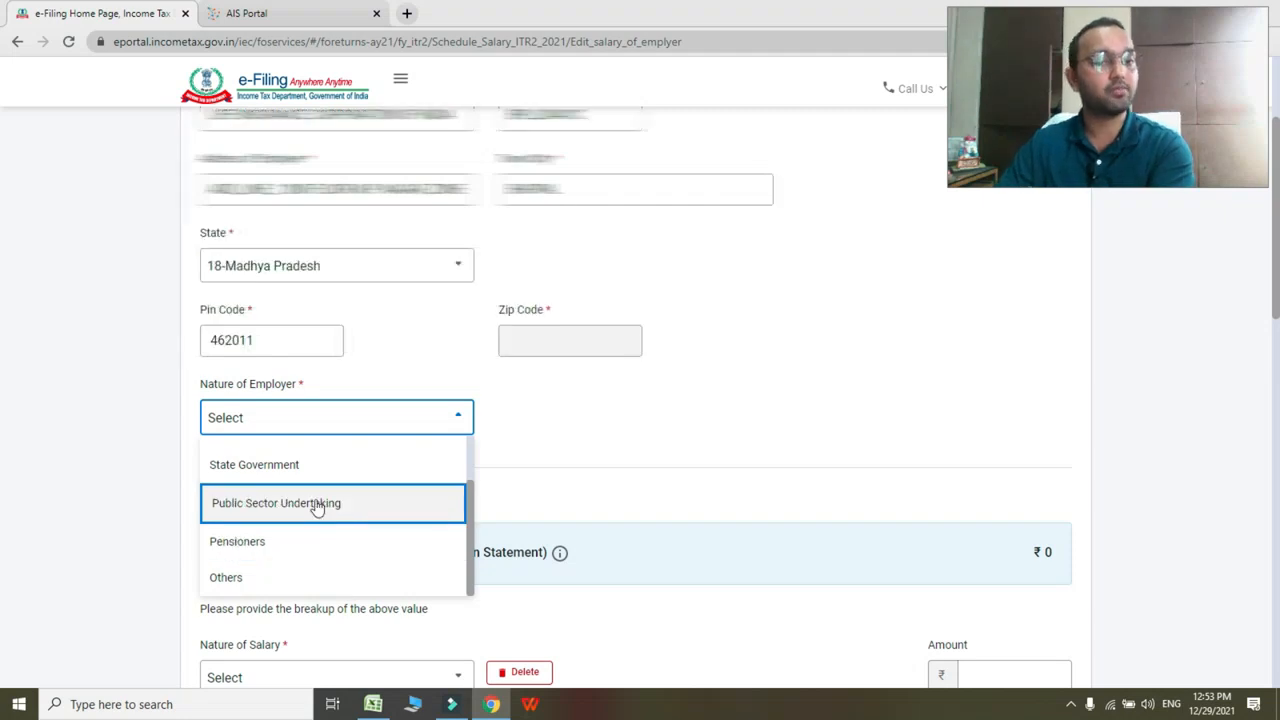
pyautogui.scroll(-2, 318, 508)
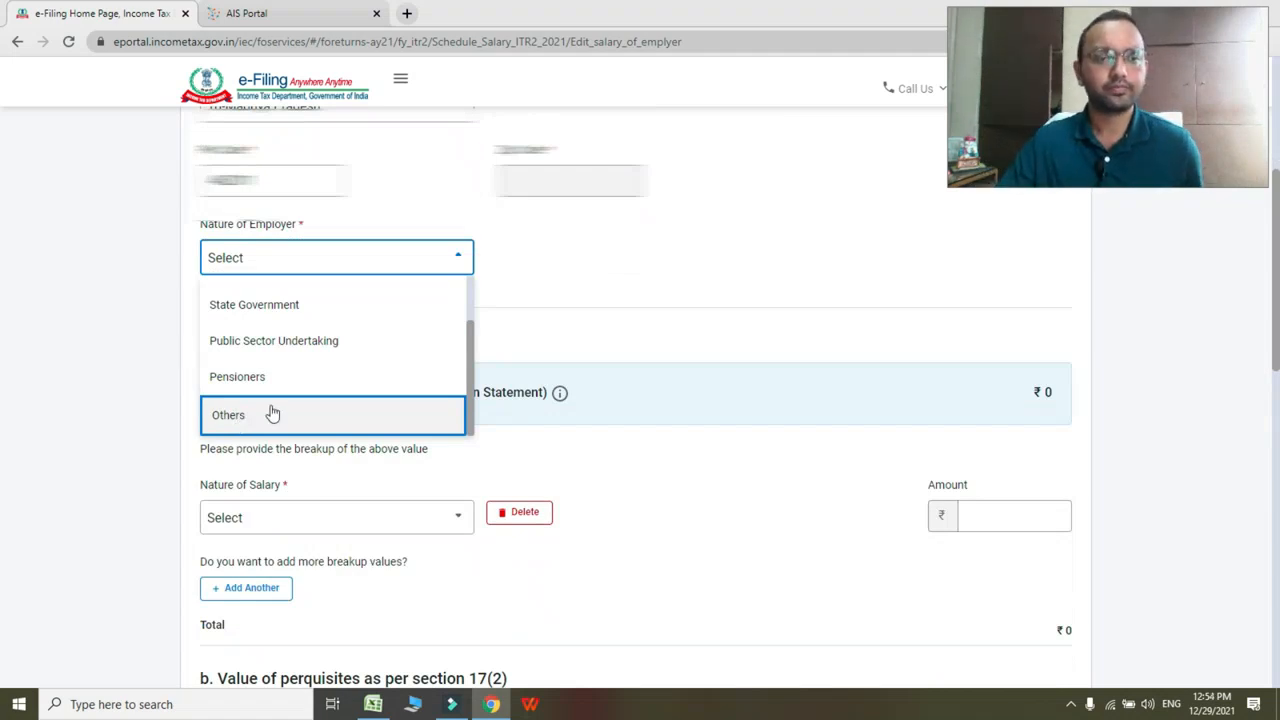
pyautogui.scroll(1, 329, 375)
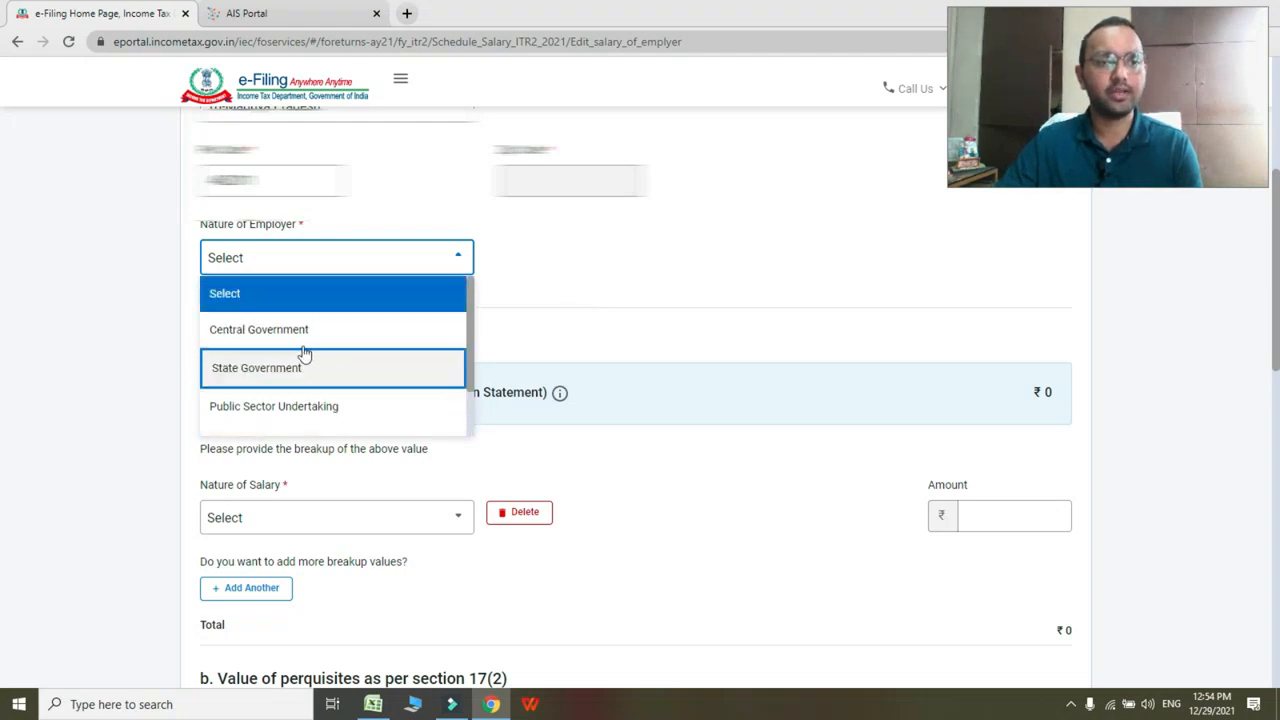
pyautogui.click(285, 332)
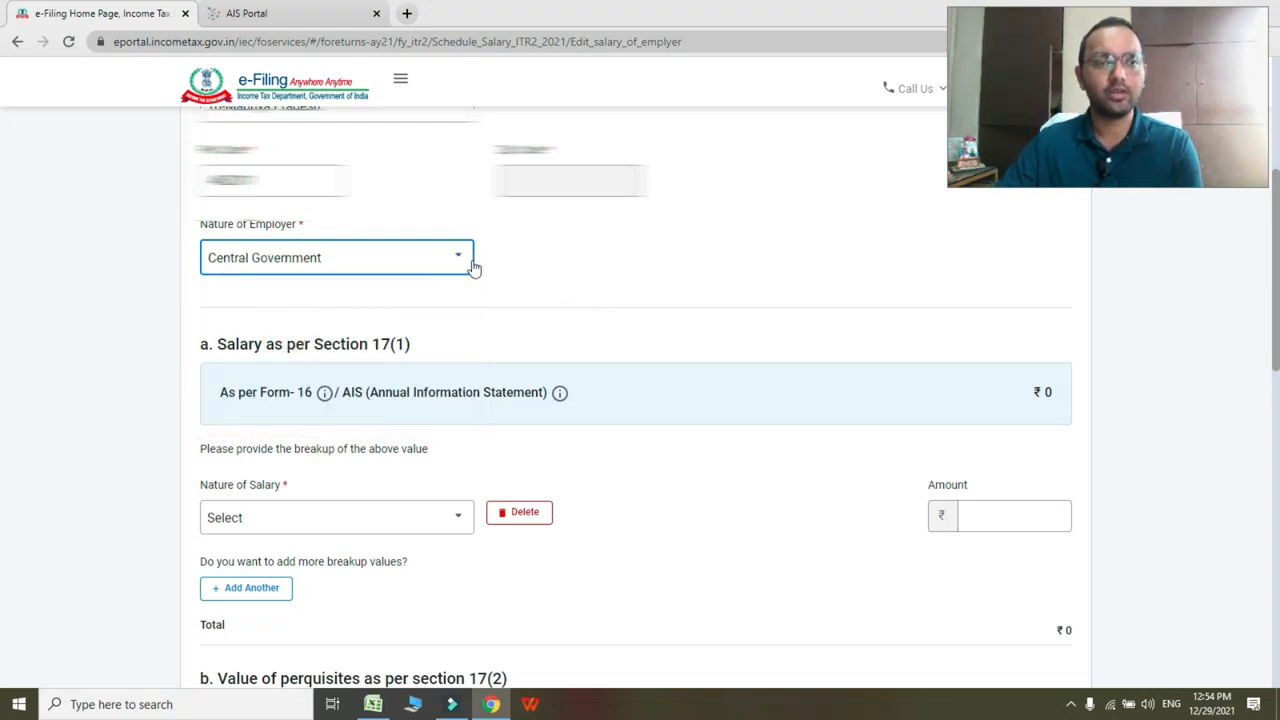
pyautogui.click(622, 265)
# Step: Examine the Nature of Salary options under Section 17(1), from Basic salary to Others, without choosing one
pyautogui.scroll(-3, 622, 265)
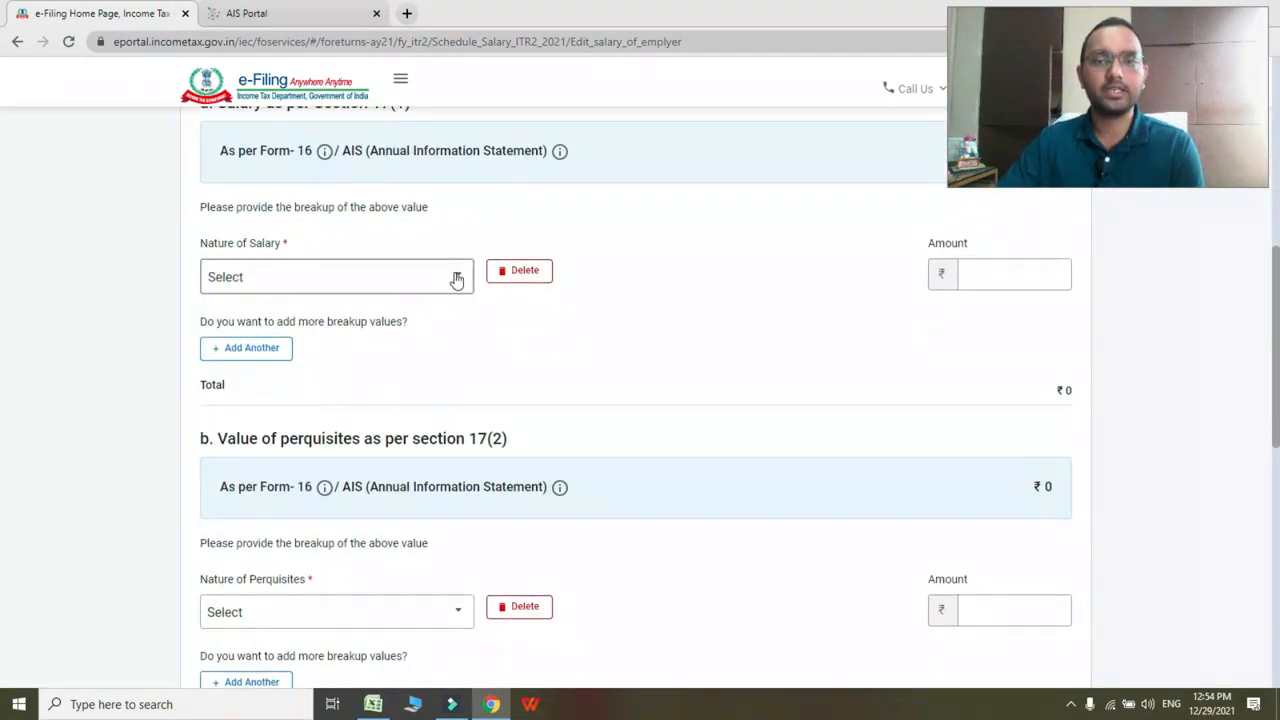
pyautogui.click(456, 278)
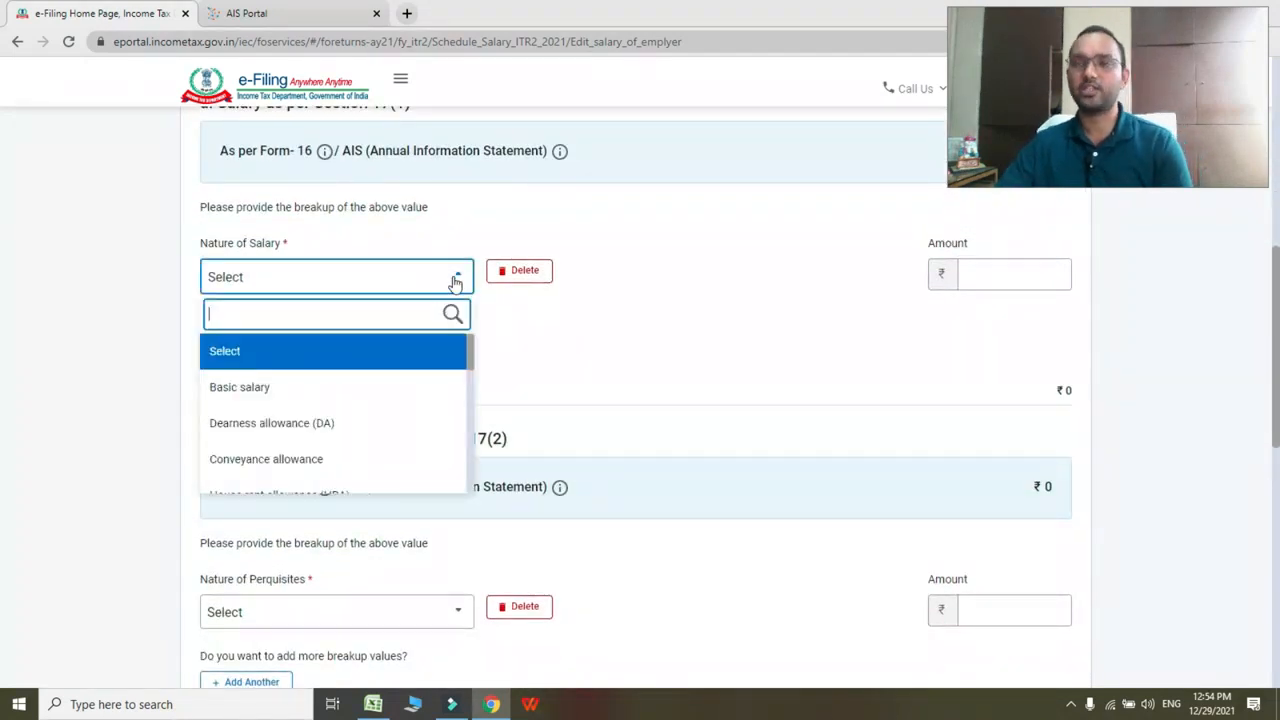
pyautogui.click(733, 336)
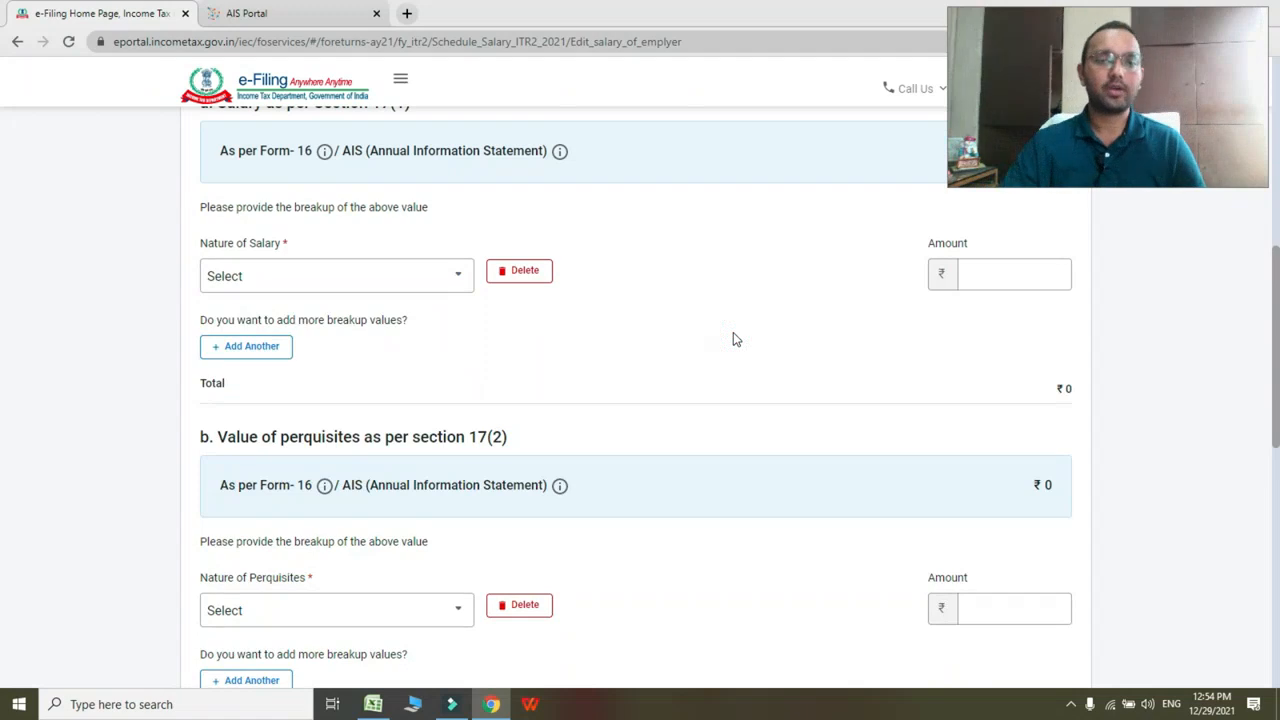
pyautogui.click(451, 277)
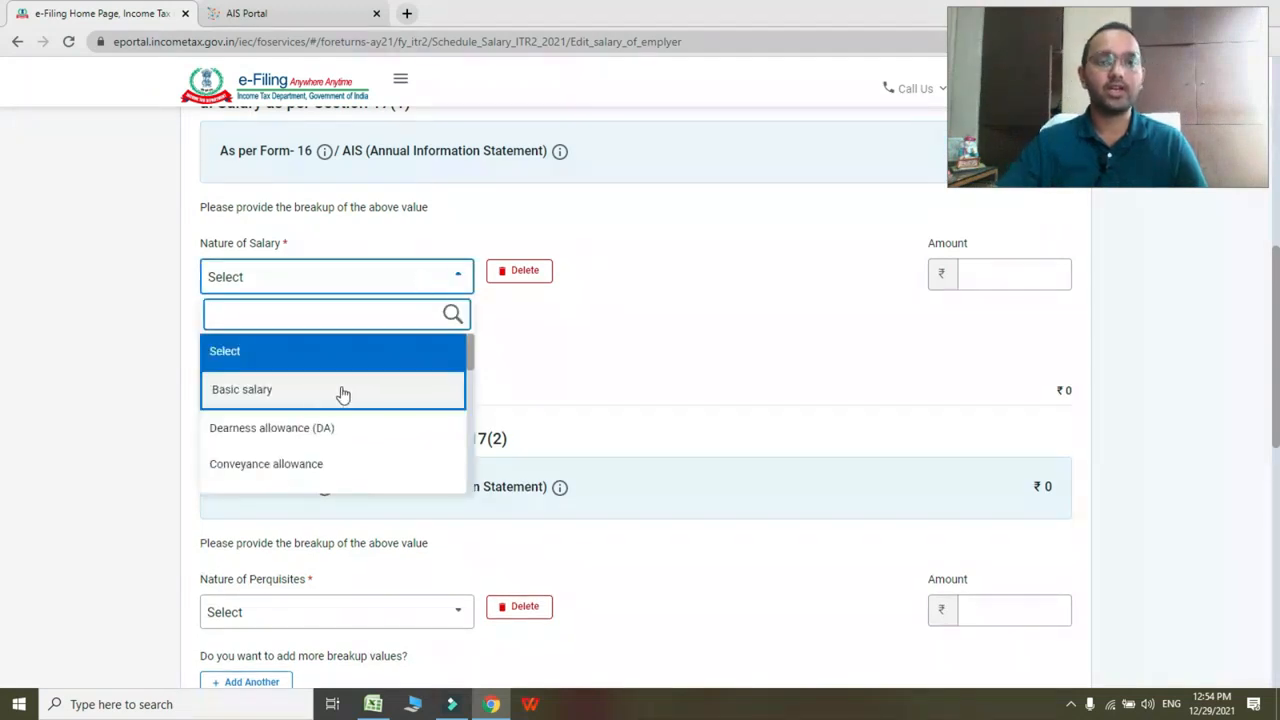
pyautogui.scroll(-1, 314, 396)
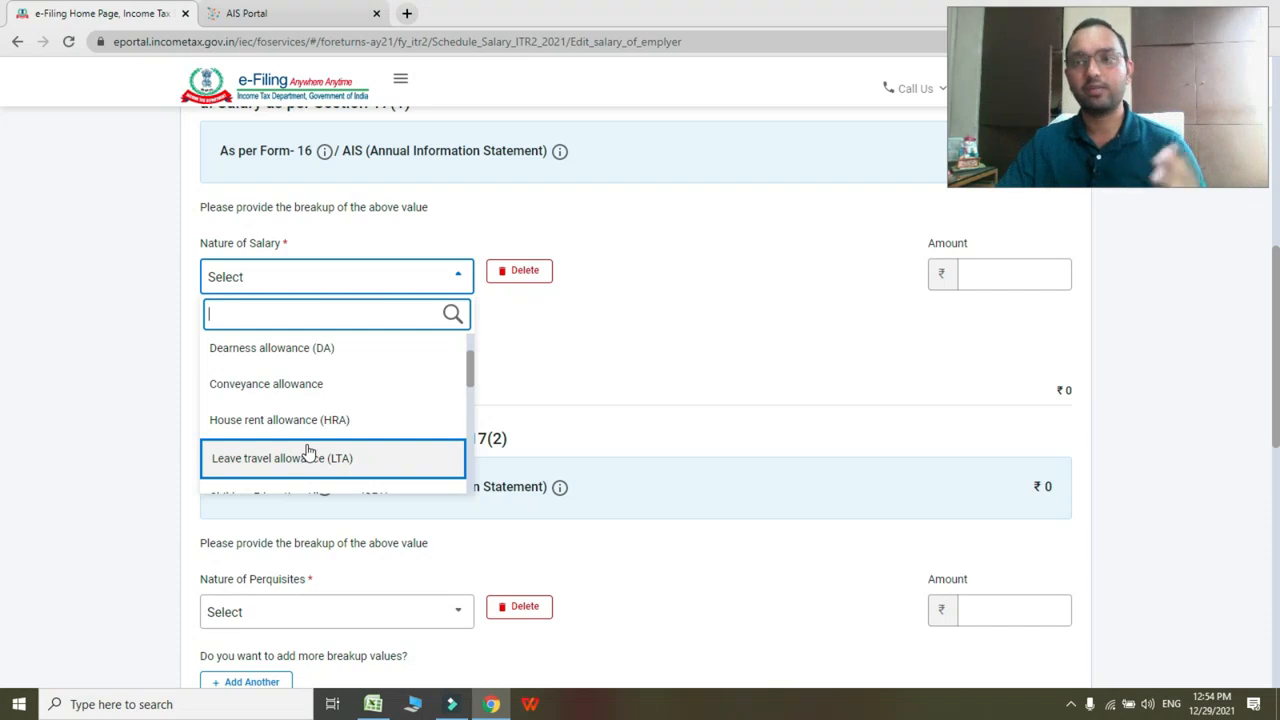
pyautogui.scroll(2, 308, 452)
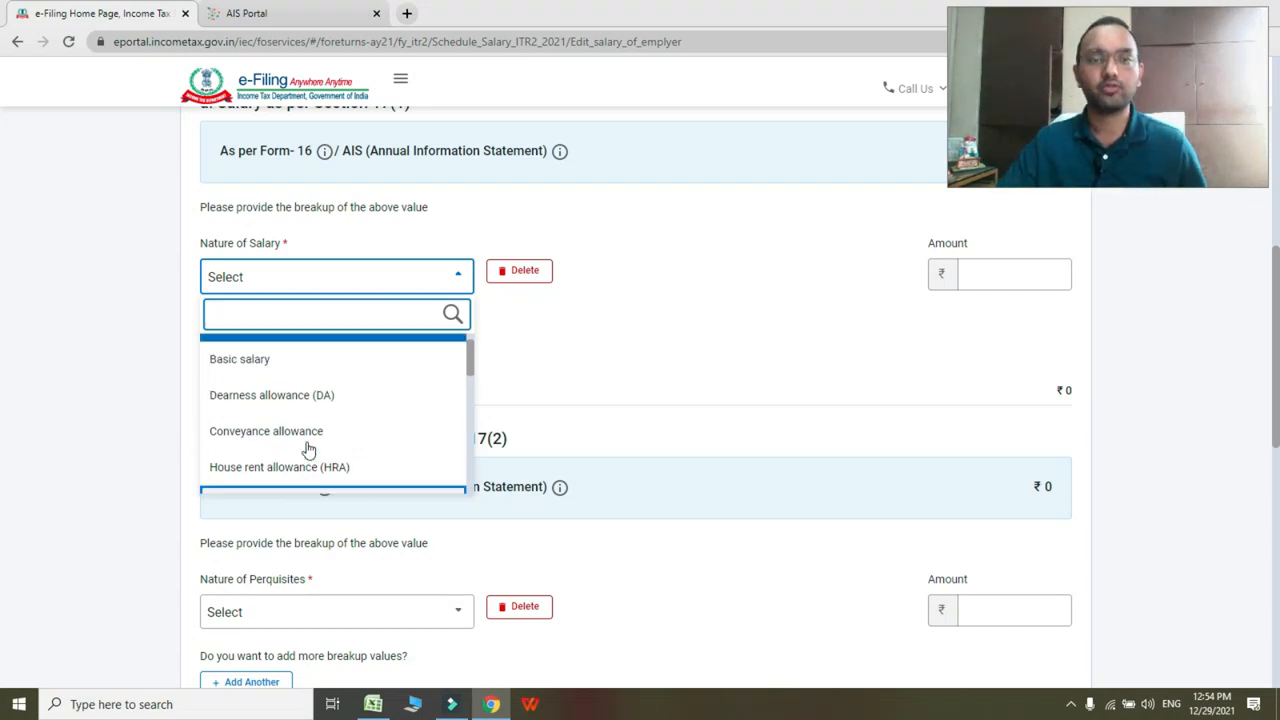
pyautogui.scroll(-6, 305, 460)
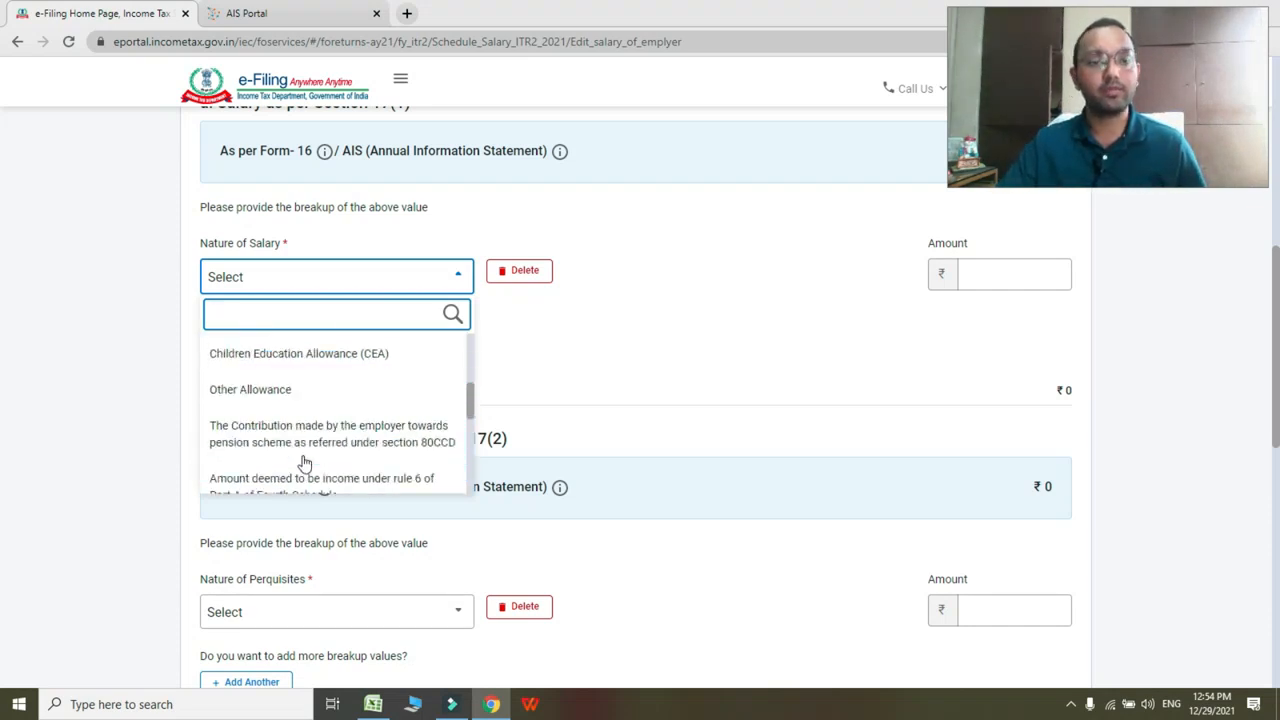
pyautogui.scroll(-2, 305, 452)
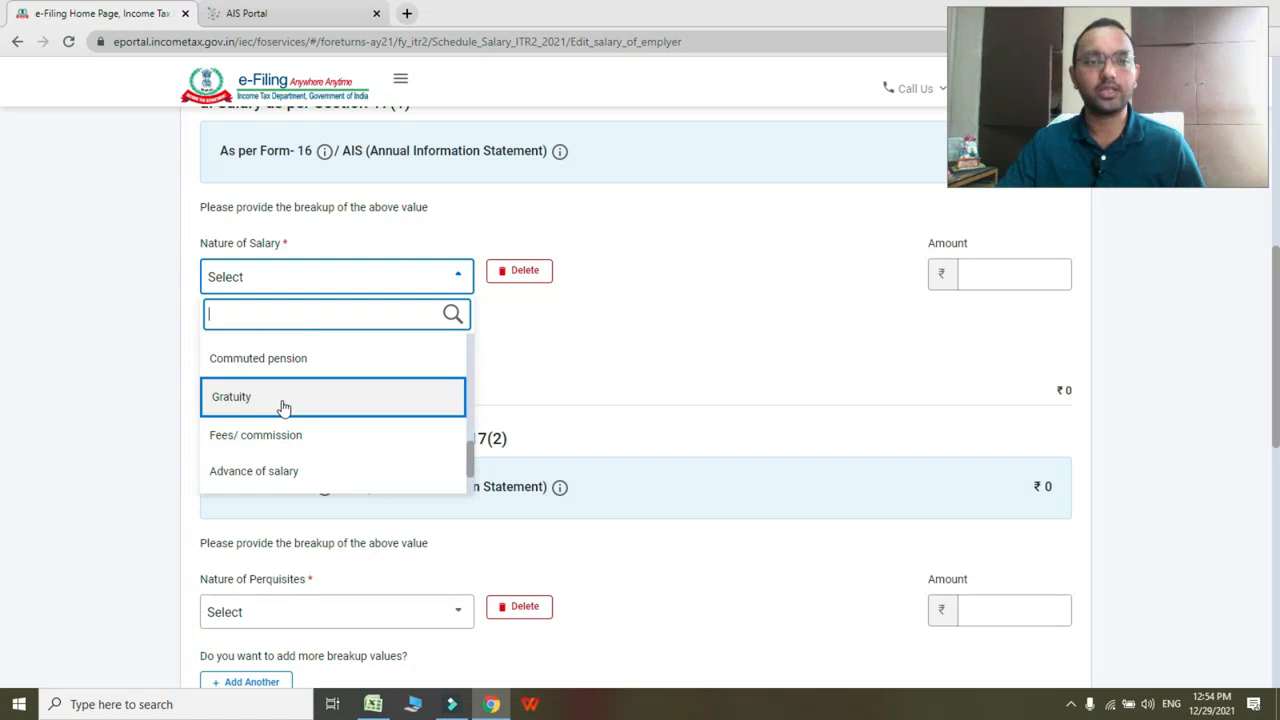
pyautogui.scroll(-2, 277, 440)
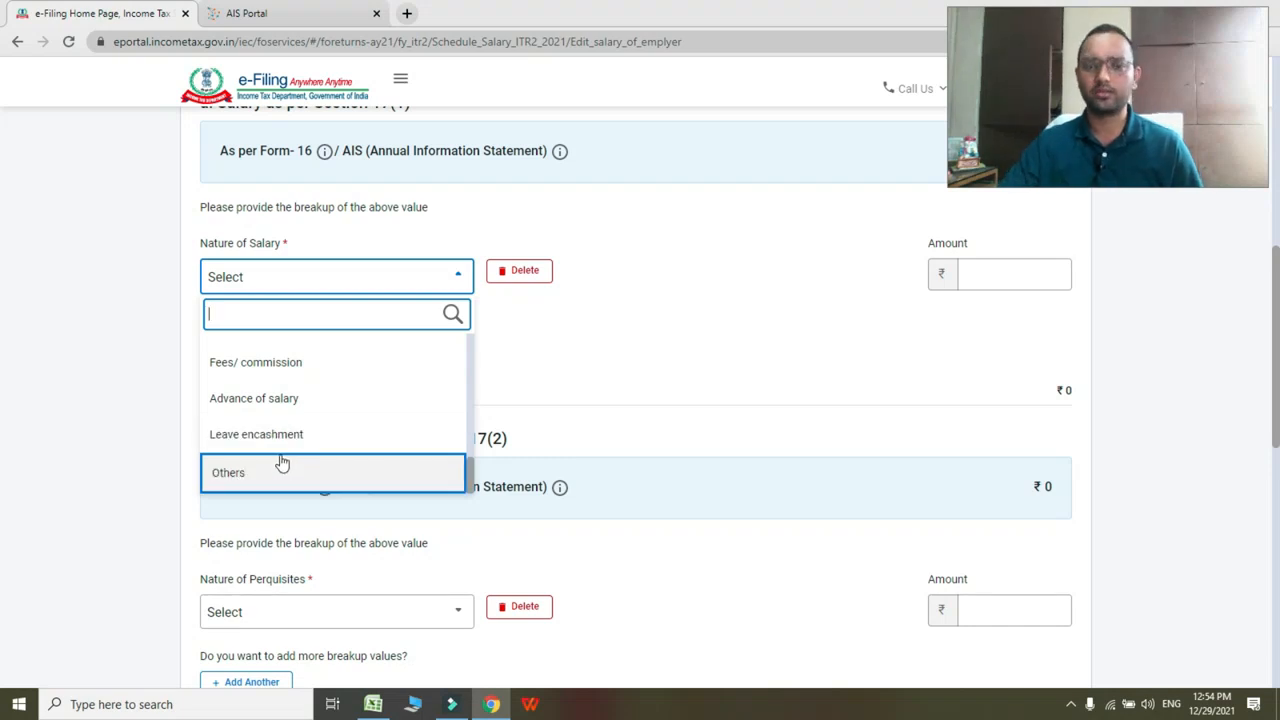
pyautogui.click(623, 404)
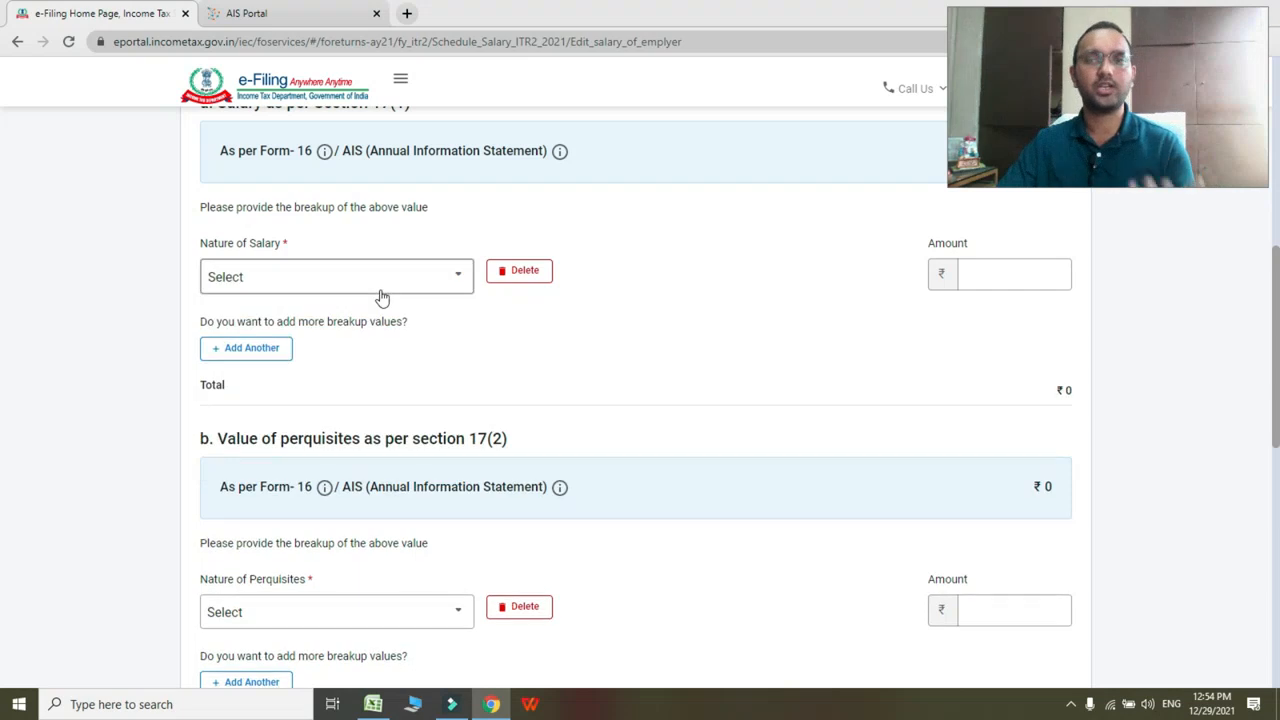
# Step: Check the Amount field and the option for adding more breakup values under Salary as per Section 17(1)
pyautogui.click(606, 292)
pyautogui.click(1006, 279)
pyautogui.click(1006, 279)
pyautogui.click(657, 332)
pyautogui.click(226, 356)
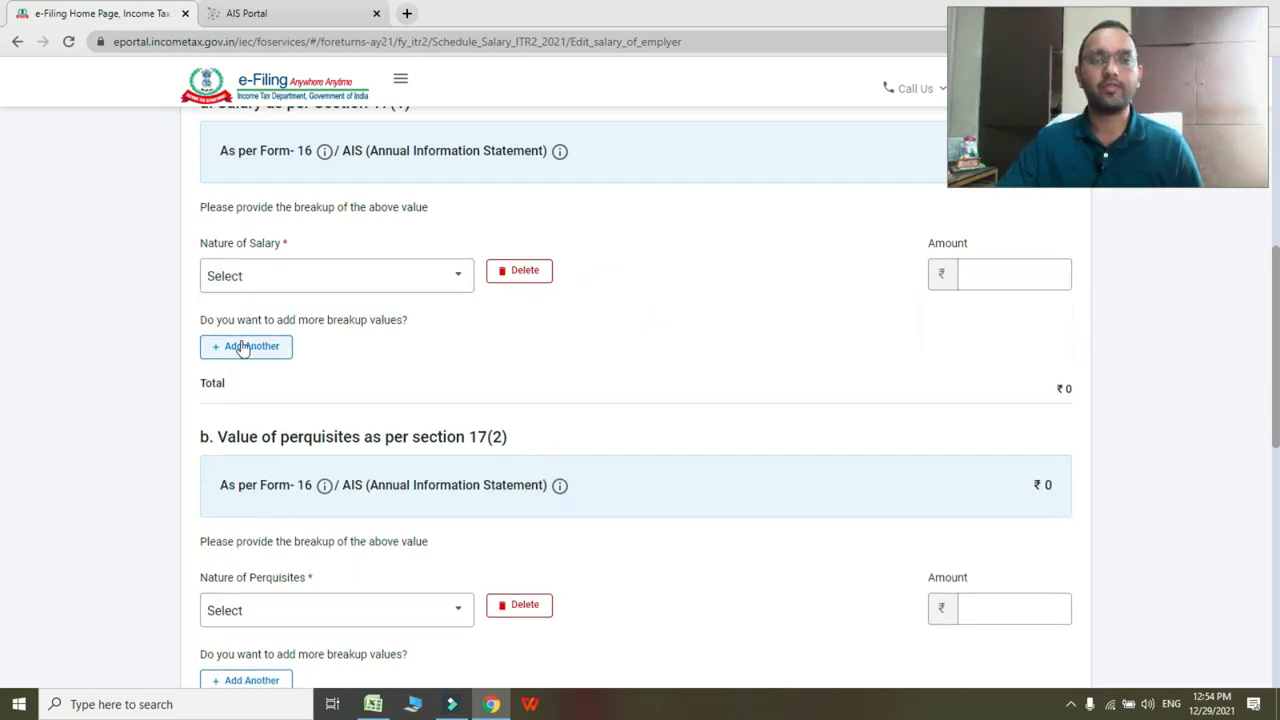
# Step: Examine the Nature of Perquisites options under Section 17(2), from Accommodation to Credit card expenses, without choosing one
pyautogui.scroll(-3, 705, 343)
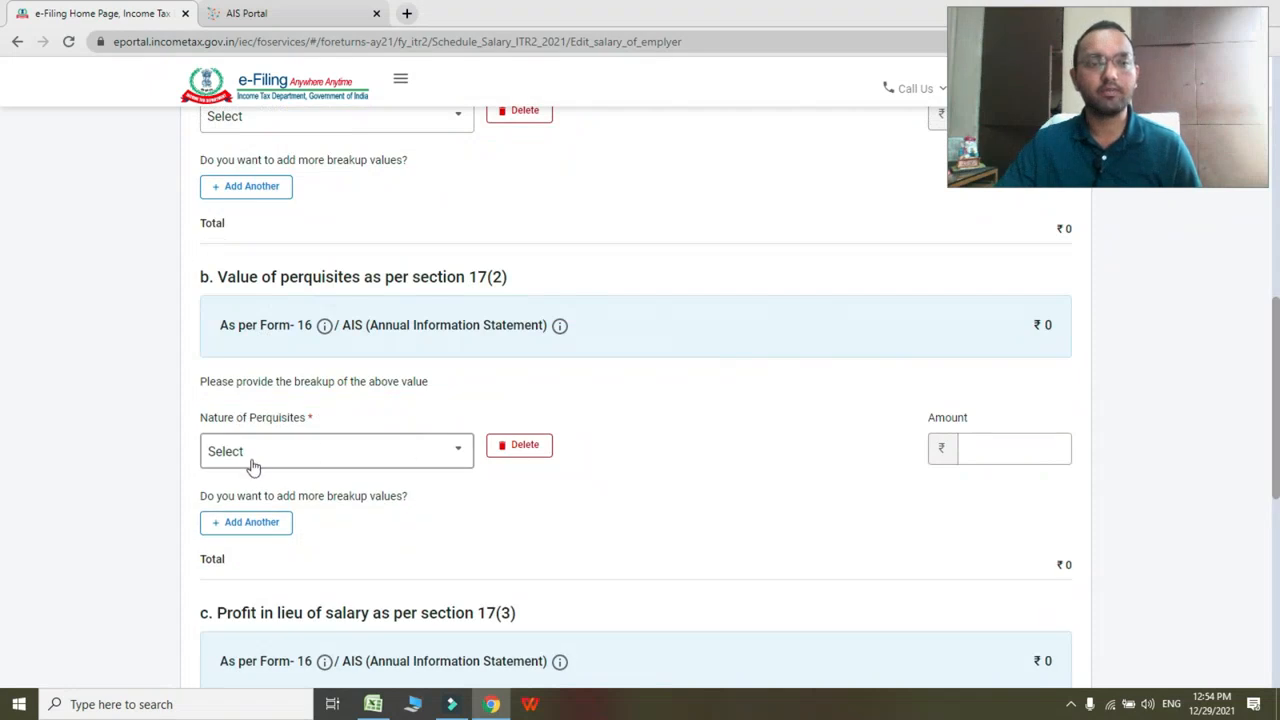
pyautogui.scroll(-1, 389, 449)
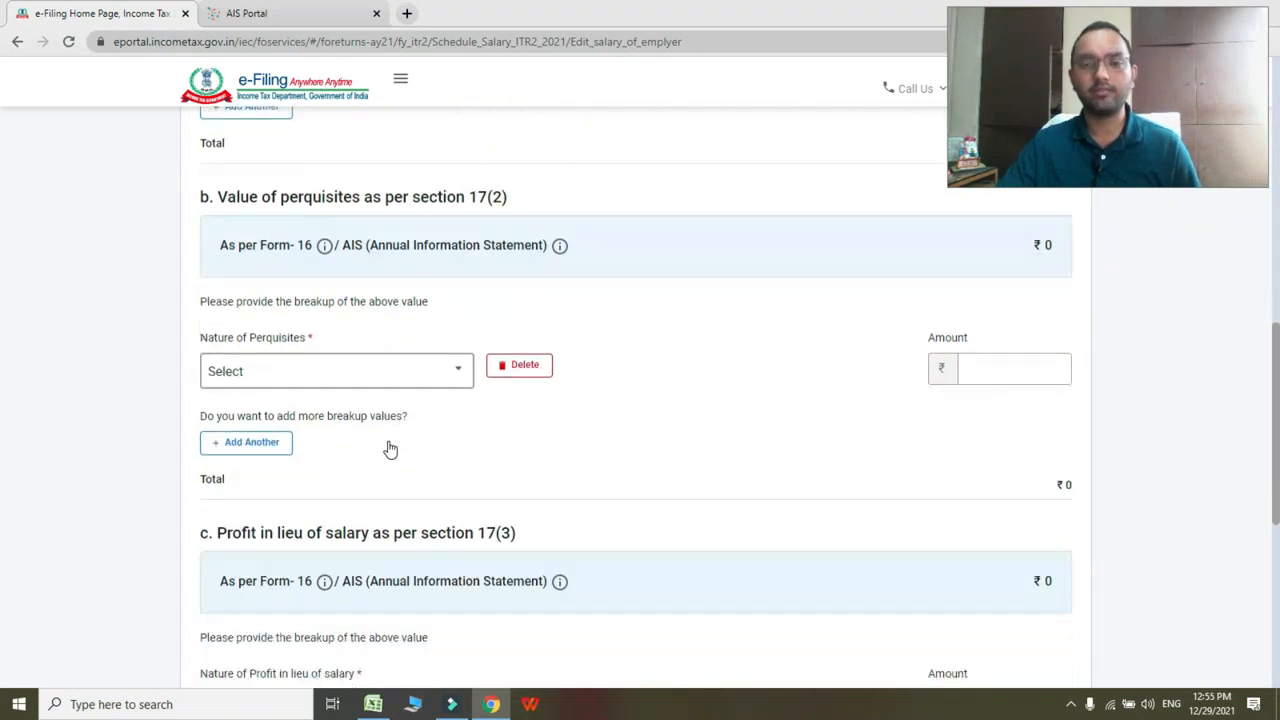
pyautogui.click(409, 384)
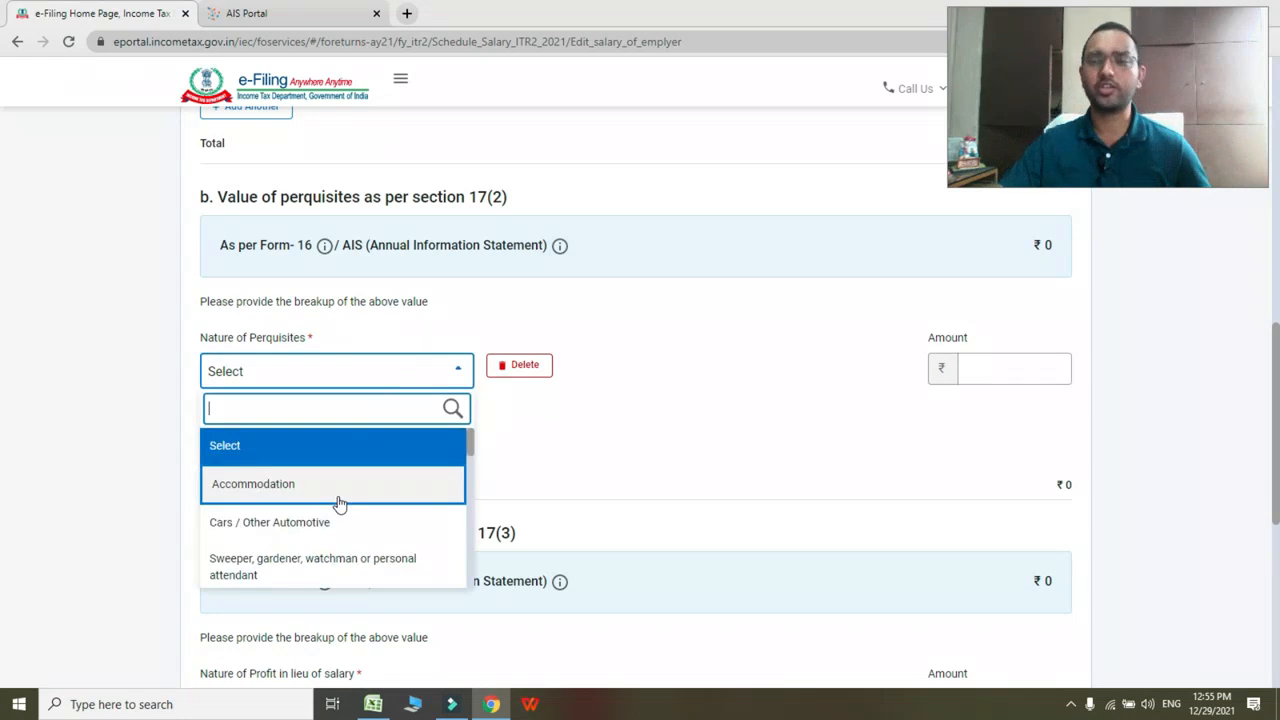
pyautogui.scroll(-3, 304, 531)
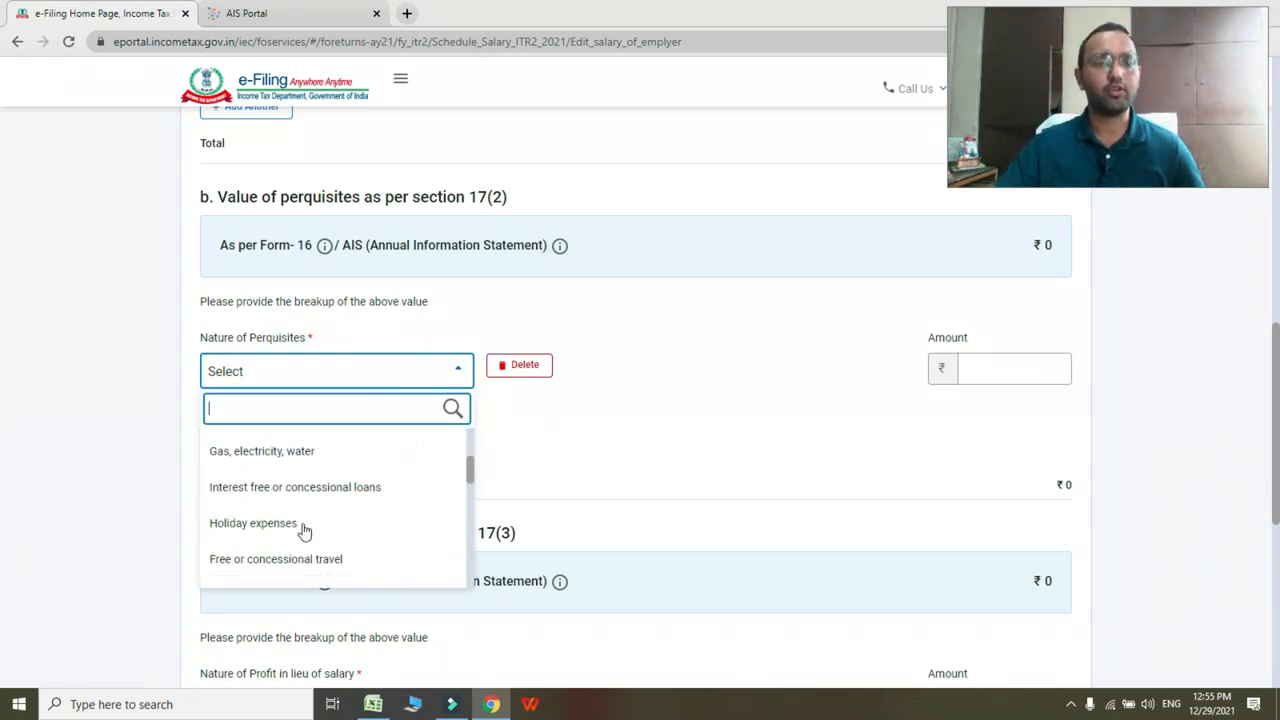
pyautogui.scroll(-2, 335, 527)
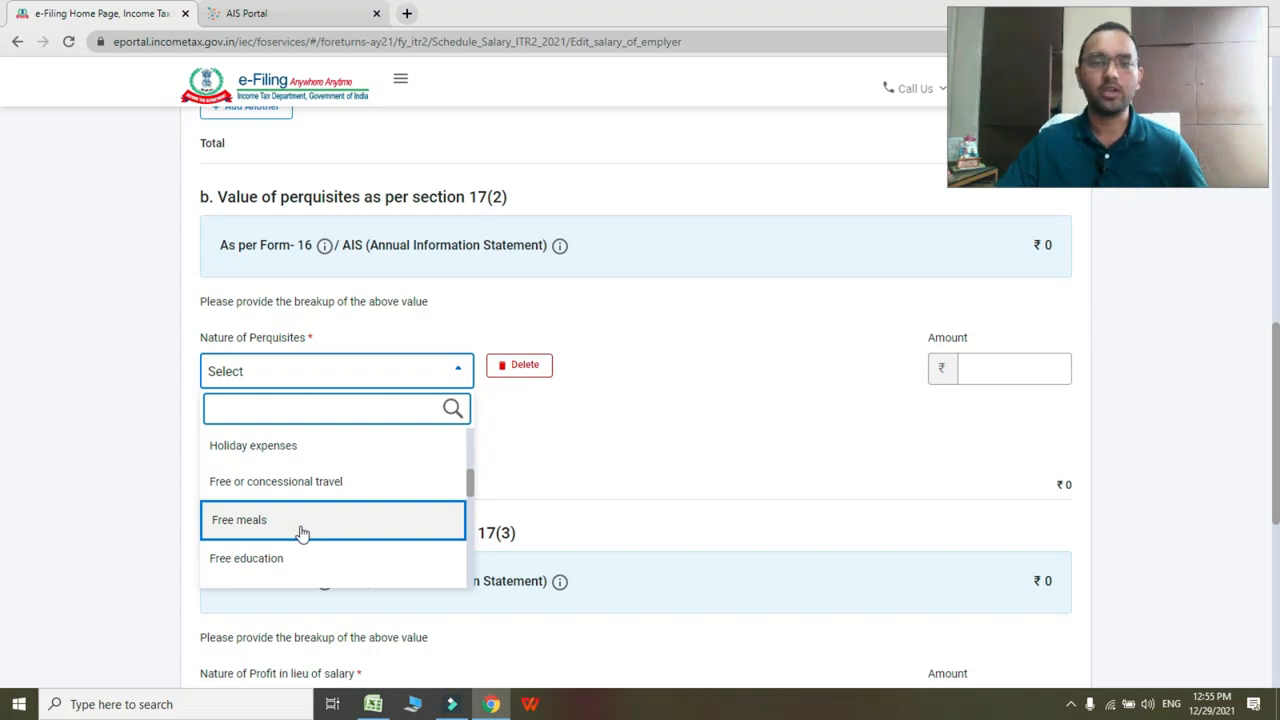
pyautogui.scroll(-2, 301, 533)
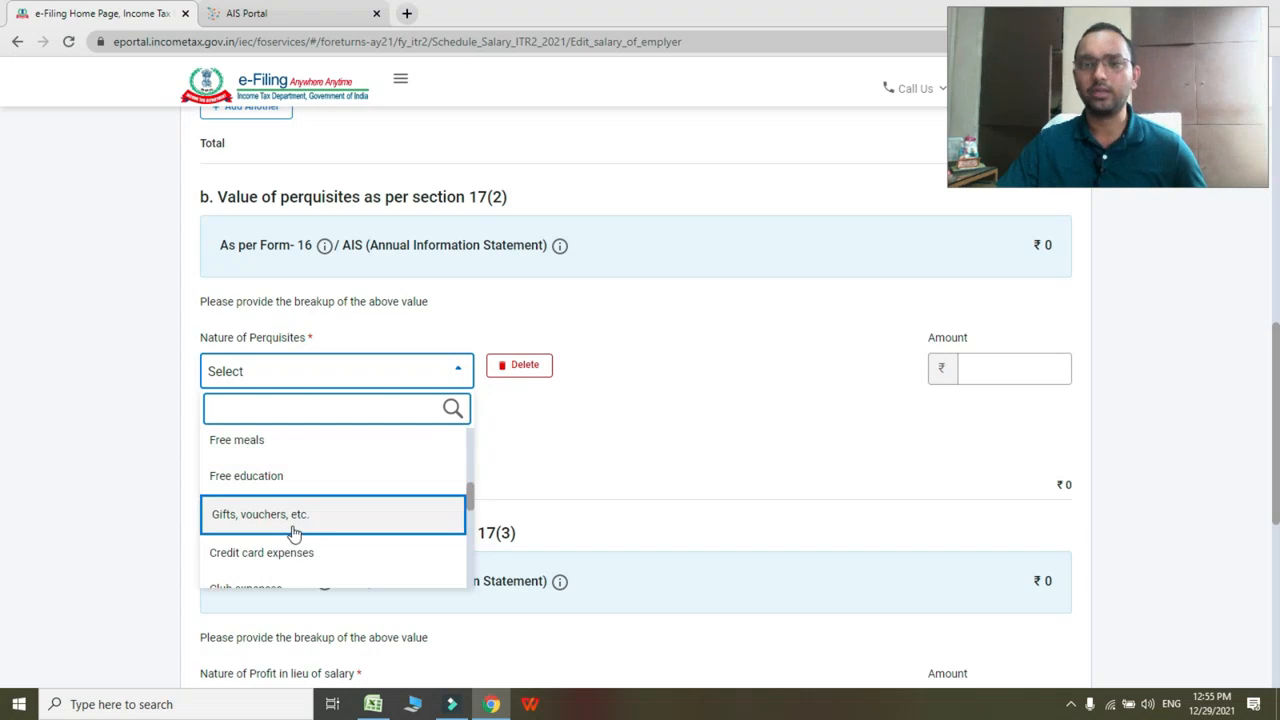
pyautogui.click(462, 374)
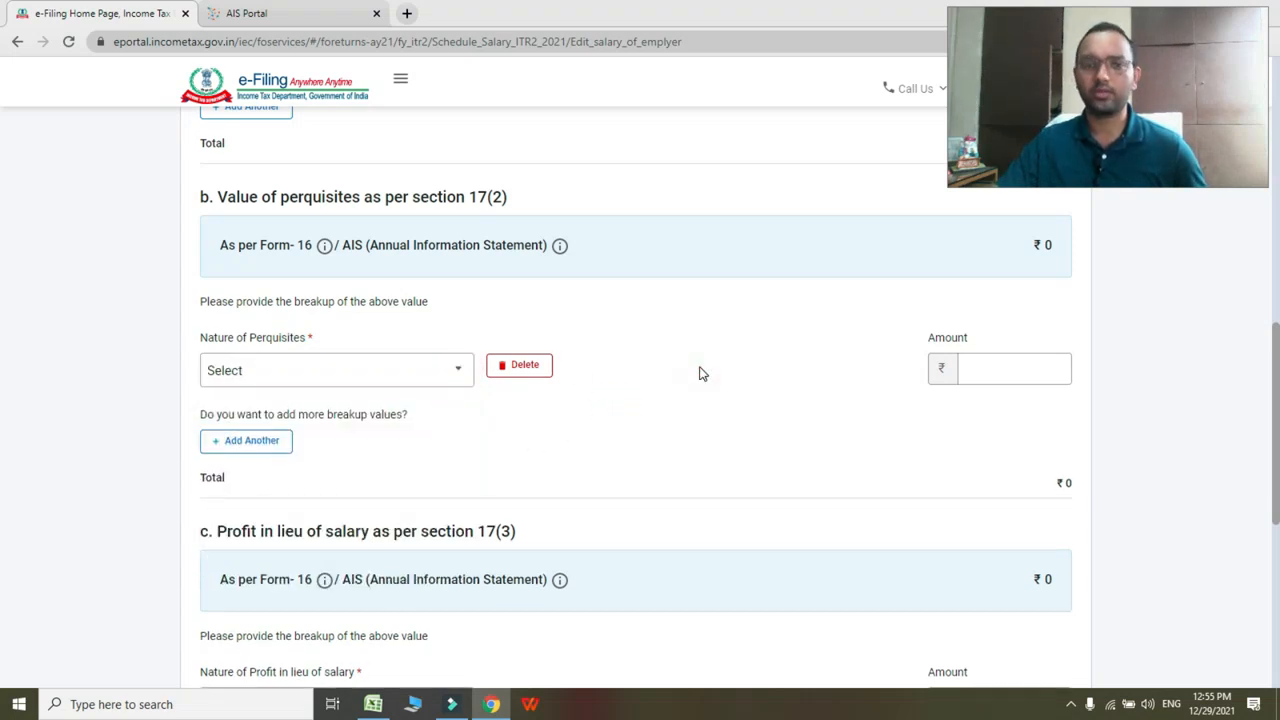
# Step: Examine the Nature of Profit in lieu of salary options under Section 17(3) without choosing one
pyautogui.scroll(-2, 700, 373)
pyautogui.scroll(-2, 560, 395)
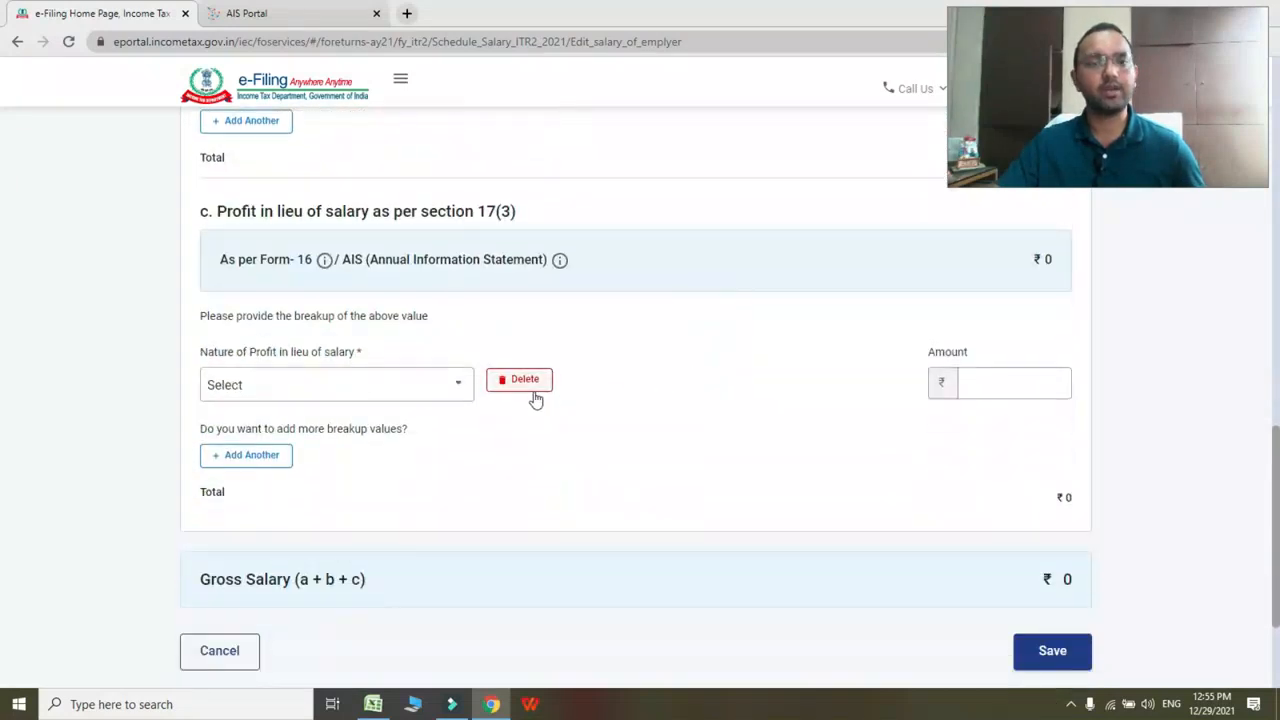
pyautogui.click(440, 397)
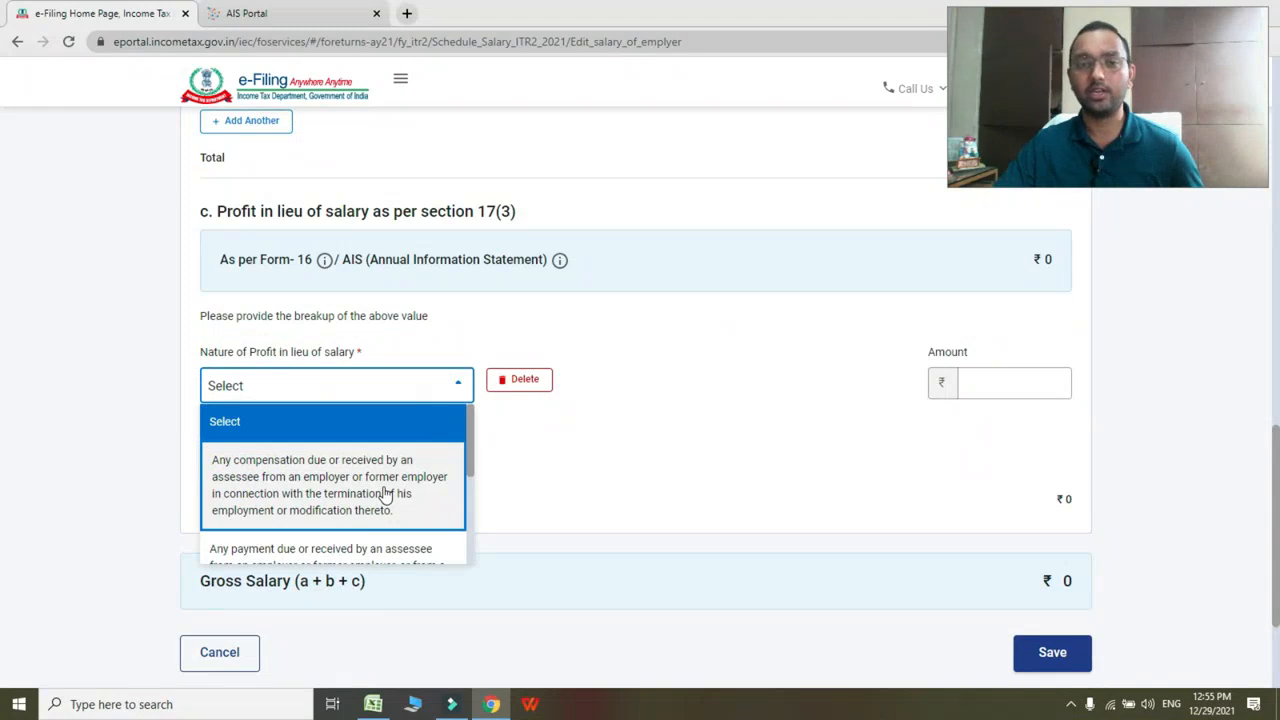
pyautogui.scroll(-5, 386, 491)
pyautogui.scroll(5, 386, 491)
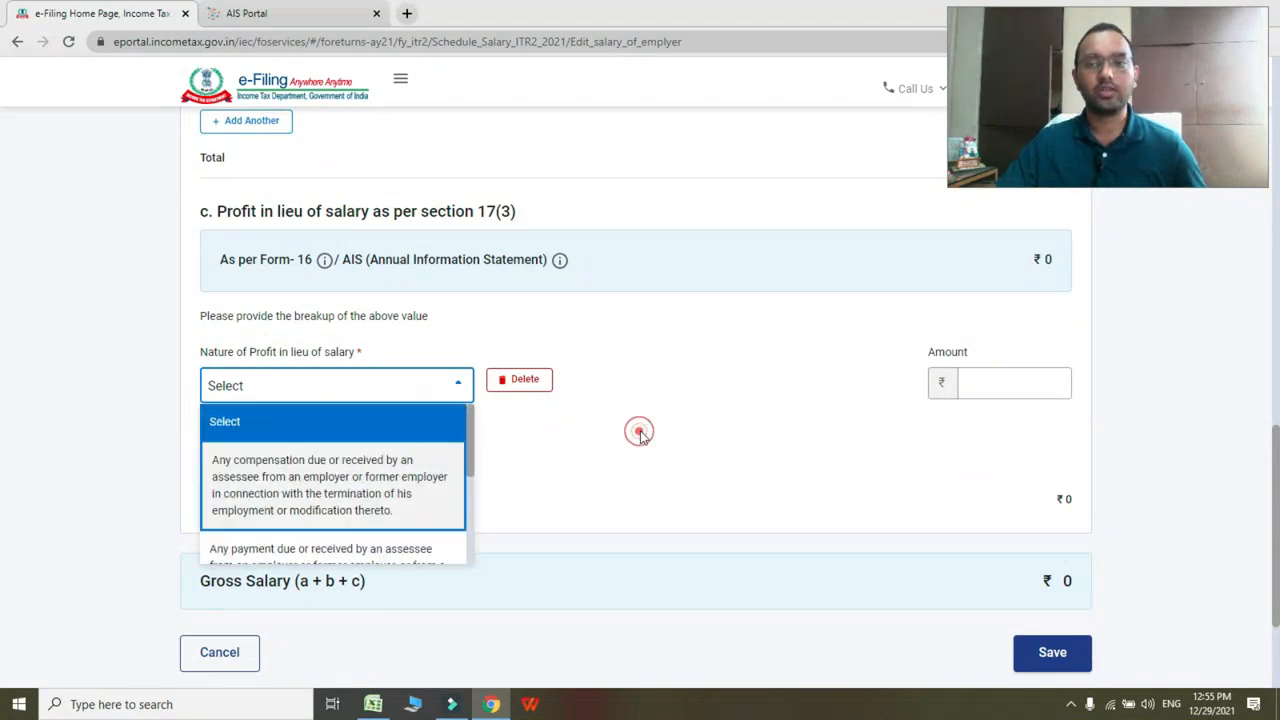
pyautogui.click(458, 385)
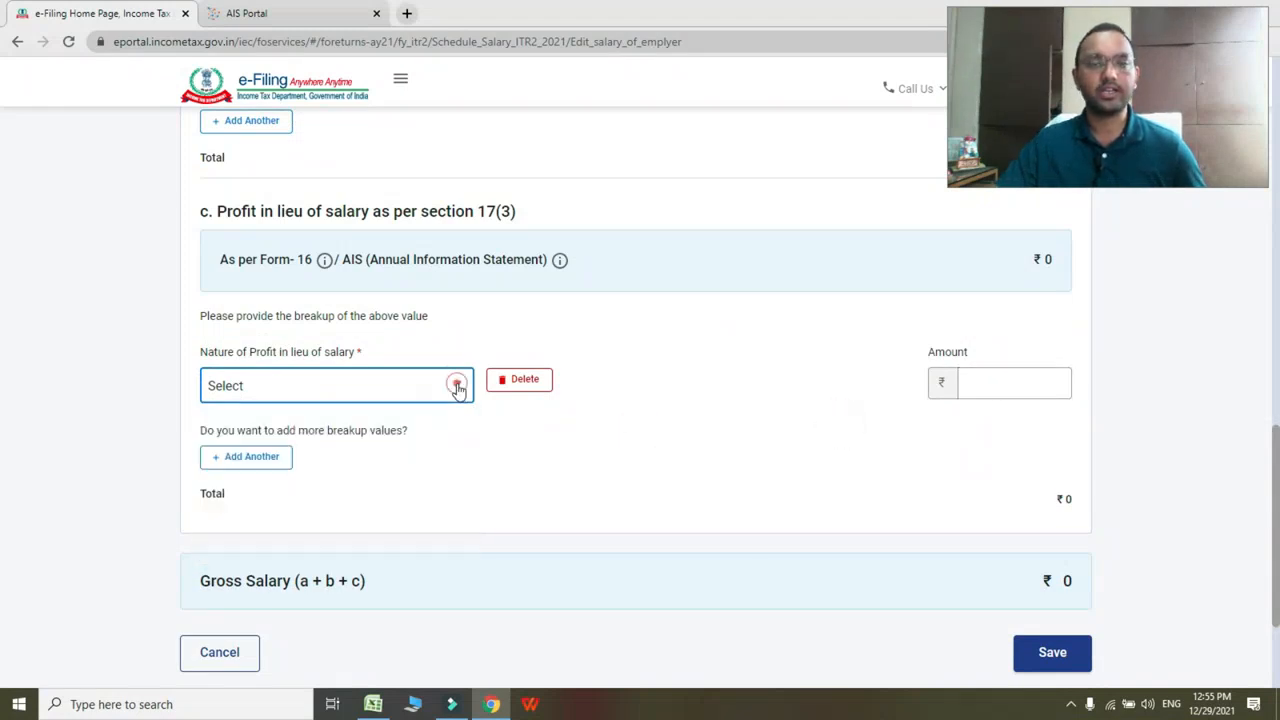
# Step: Save the employer's salary details and review the Gross Salary section and remaining items of Schedule Salary
pyautogui.scroll(-2, 768, 455)
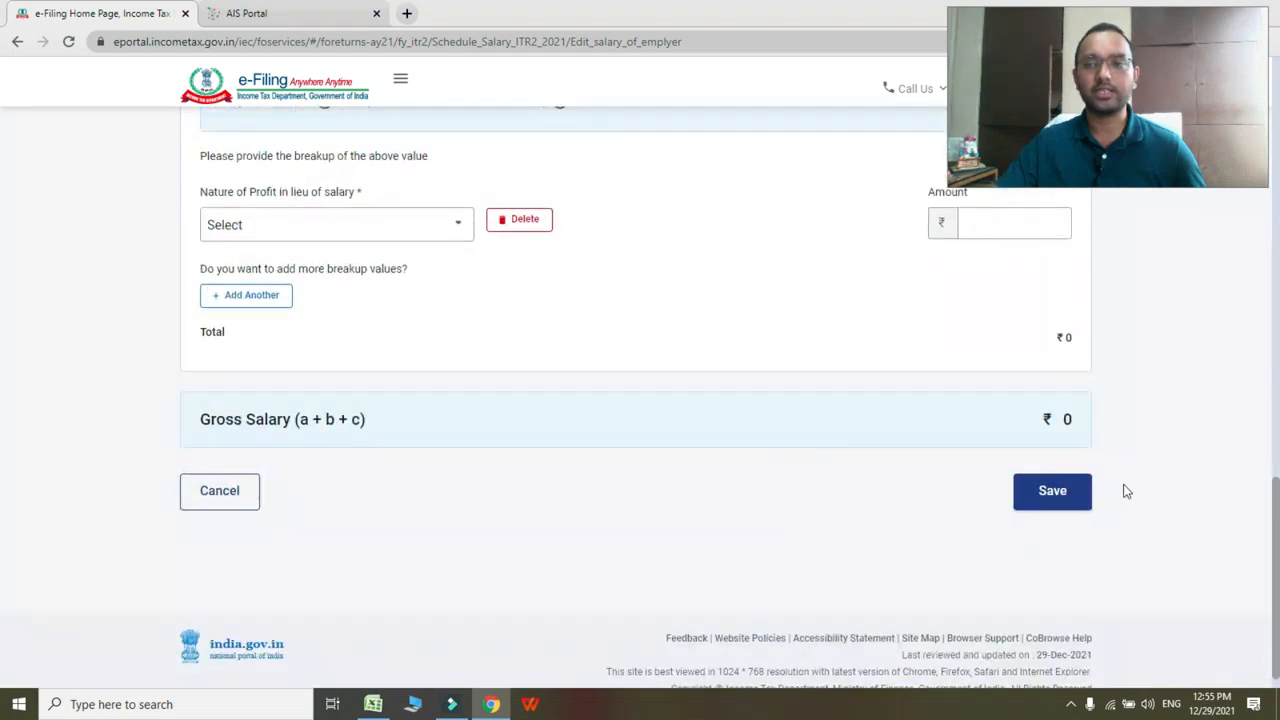
pyautogui.click(1052, 491)
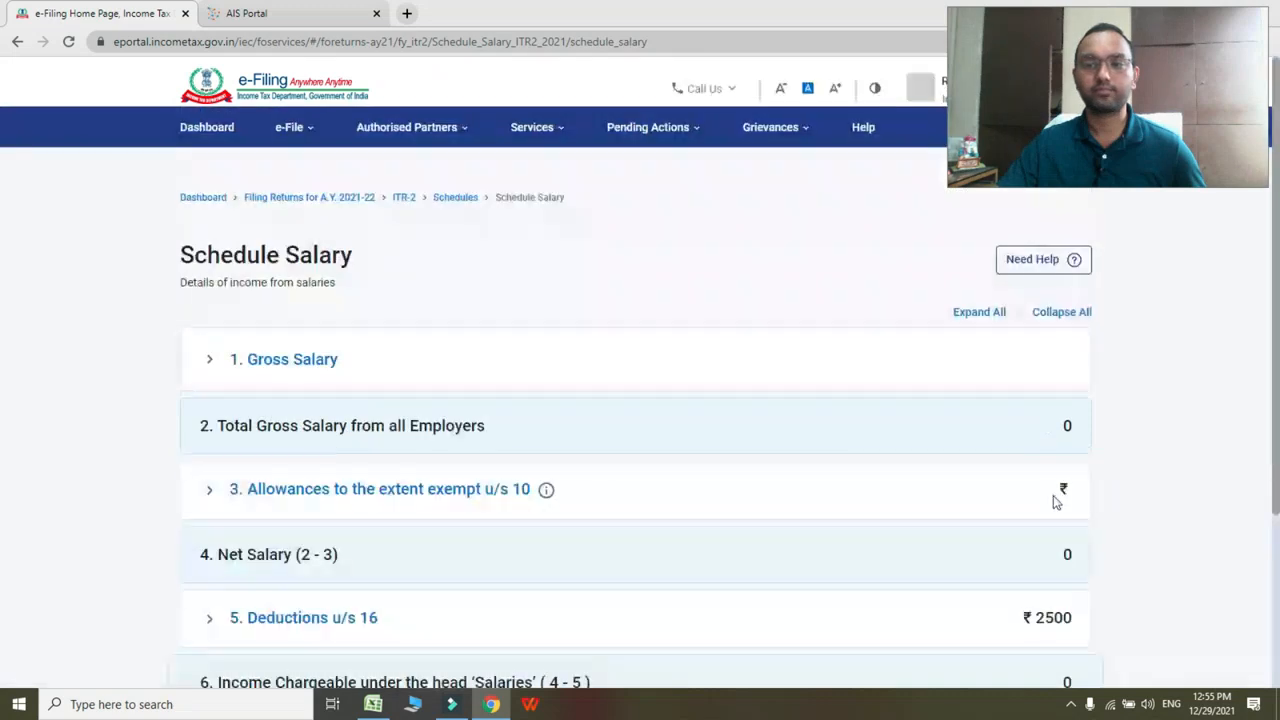
pyautogui.scroll(-5, 789, 486)
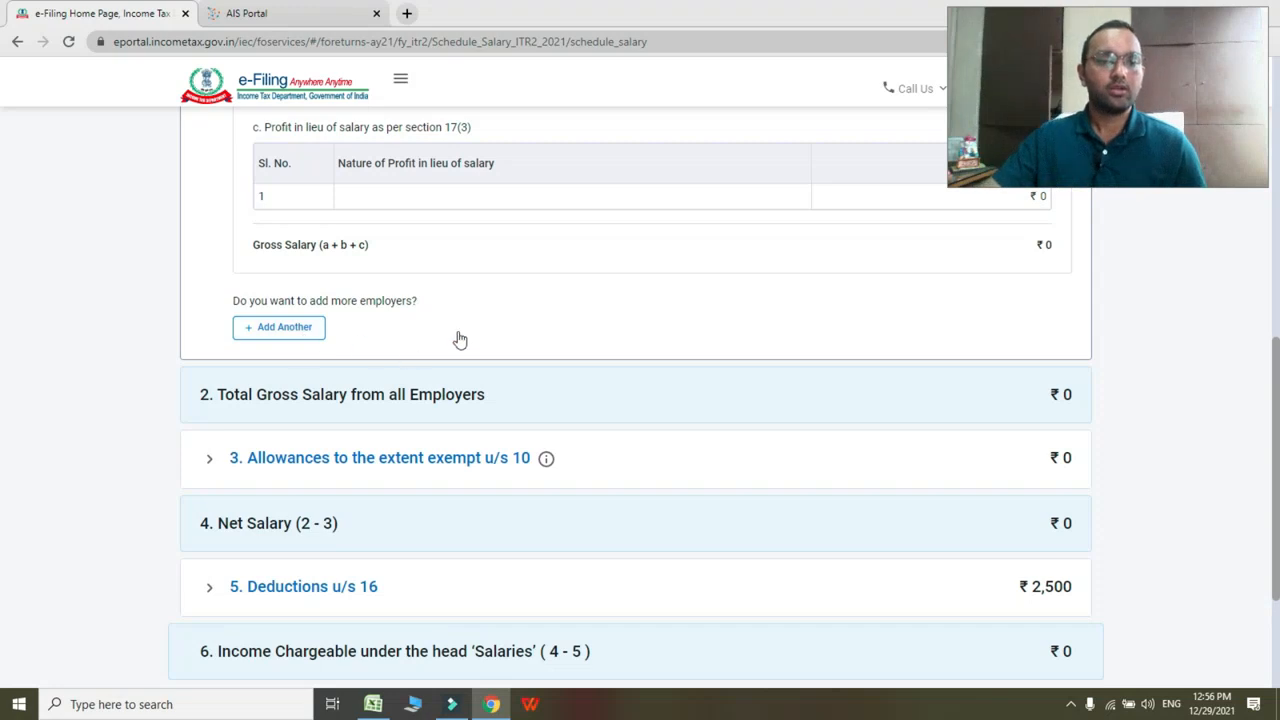
pyautogui.scroll(-1, 457, 337)
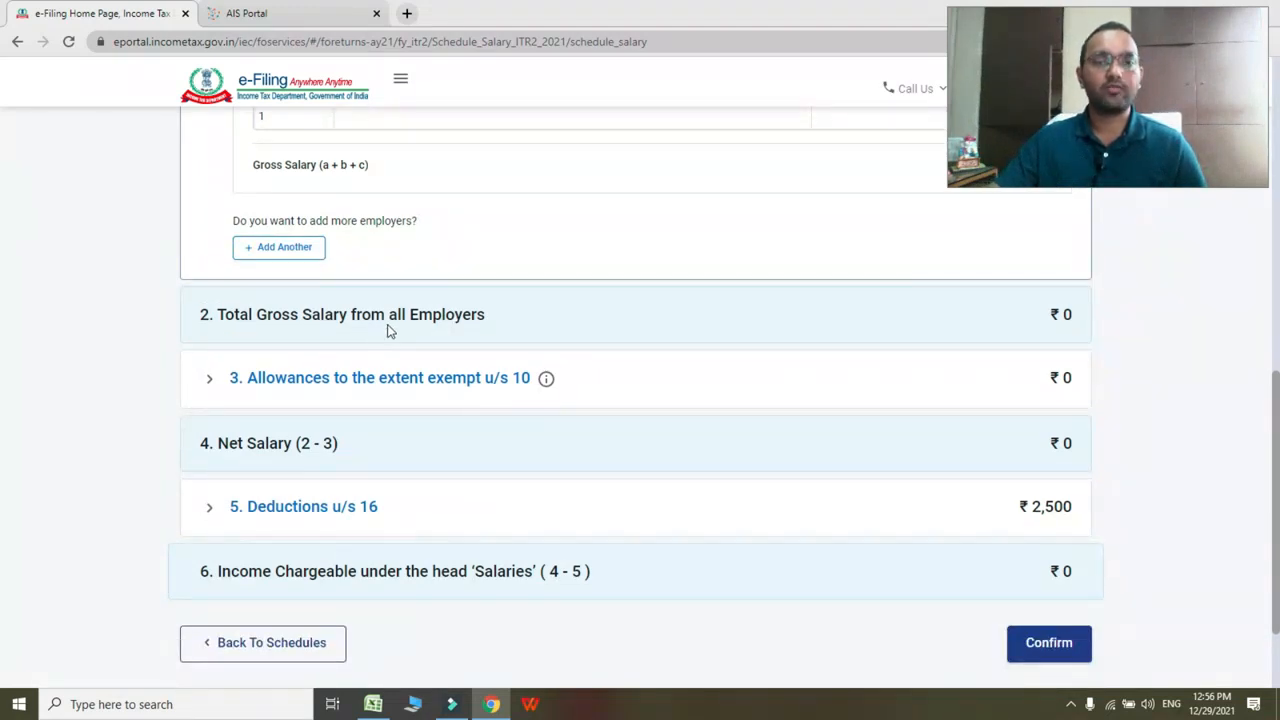
pyautogui.scroll(-1, 388, 331)
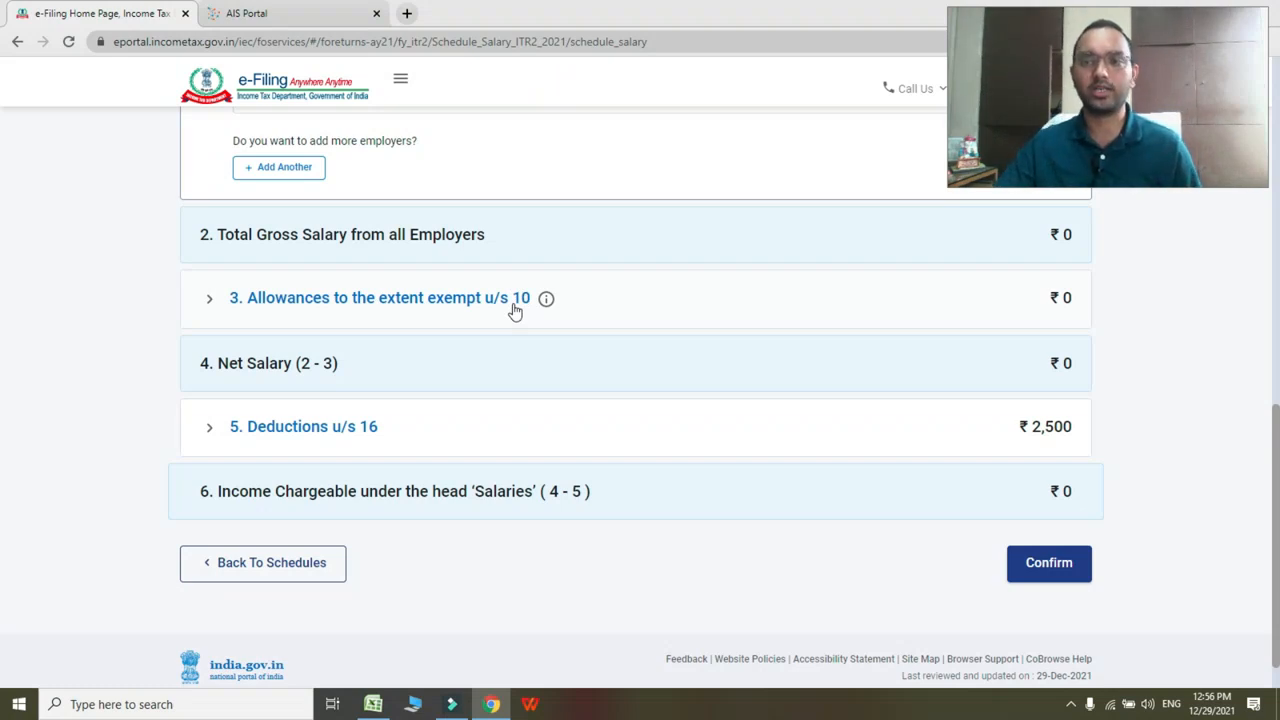
# Step: Expand the Allowances to the extent exempt u/s 10 section, check where exemptions are claimed, and collapse it again
pyautogui.click(477, 297)
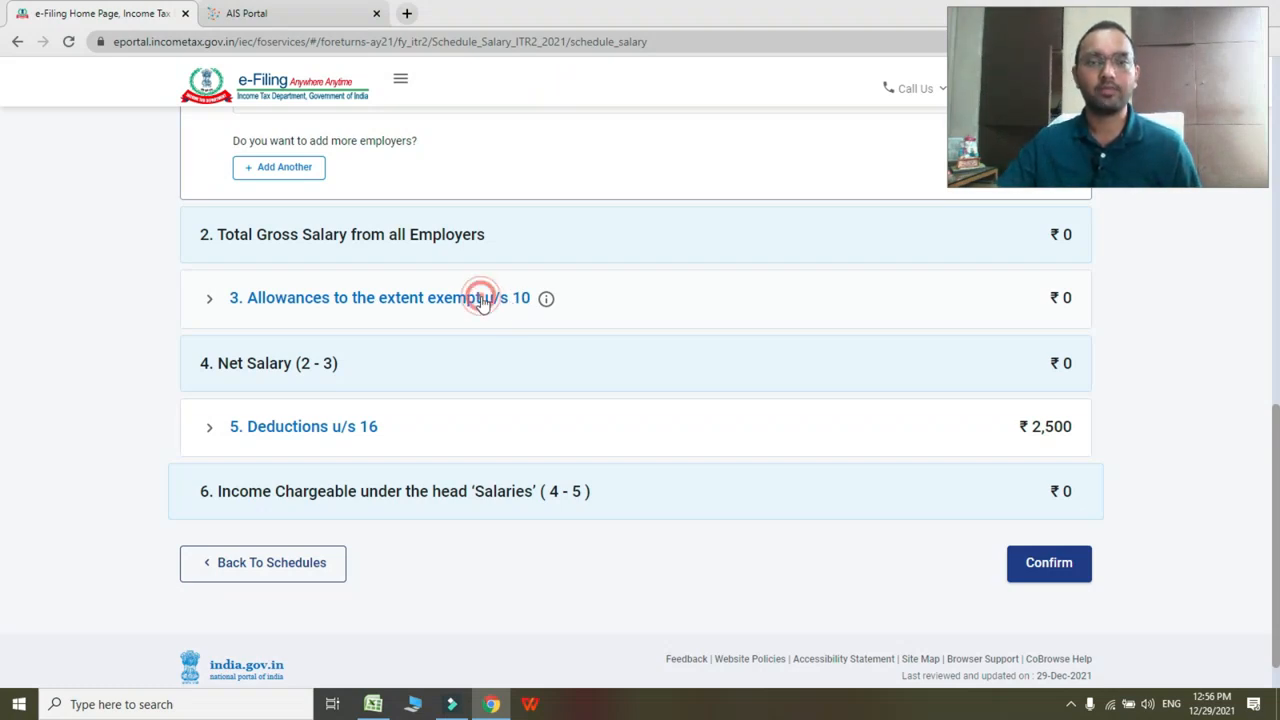
pyautogui.scroll(1, 462, 234)
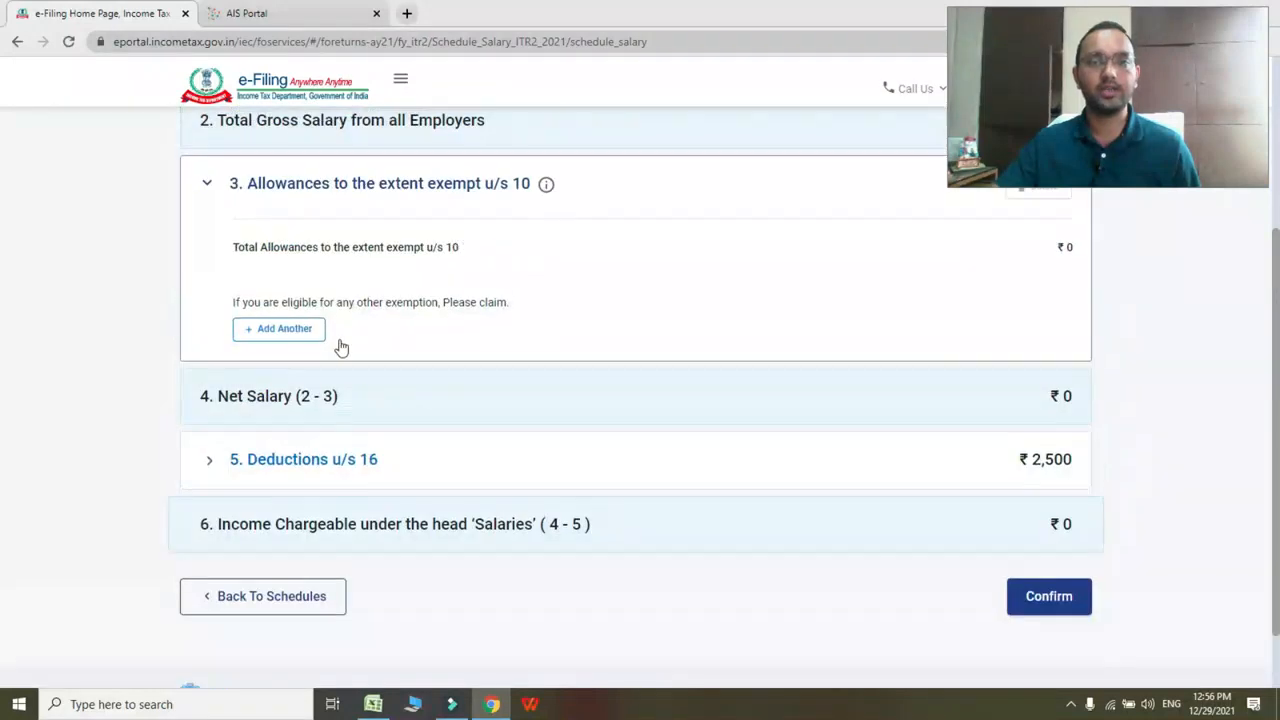
pyautogui.click(354, 201)
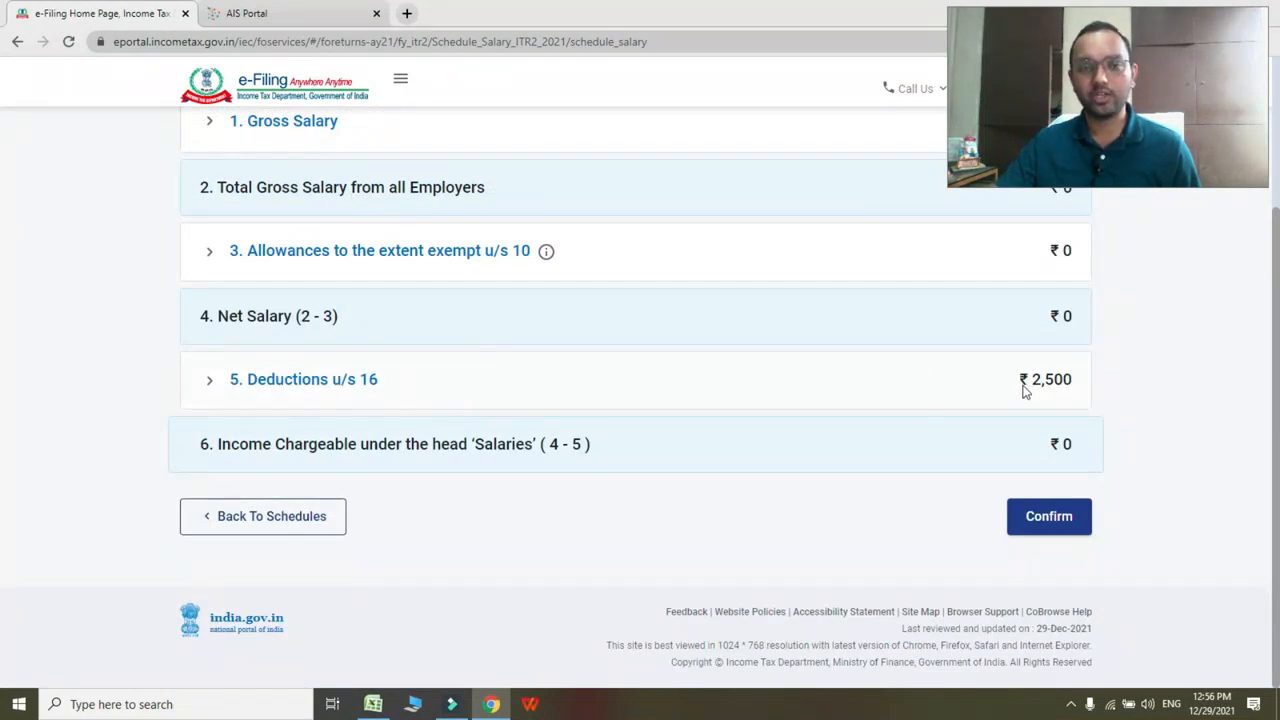
# Step: Open Deductions u/s 16 and compare its standard deduction and entertainment allowance with the salary totals
pyautogui.click(303, 381)
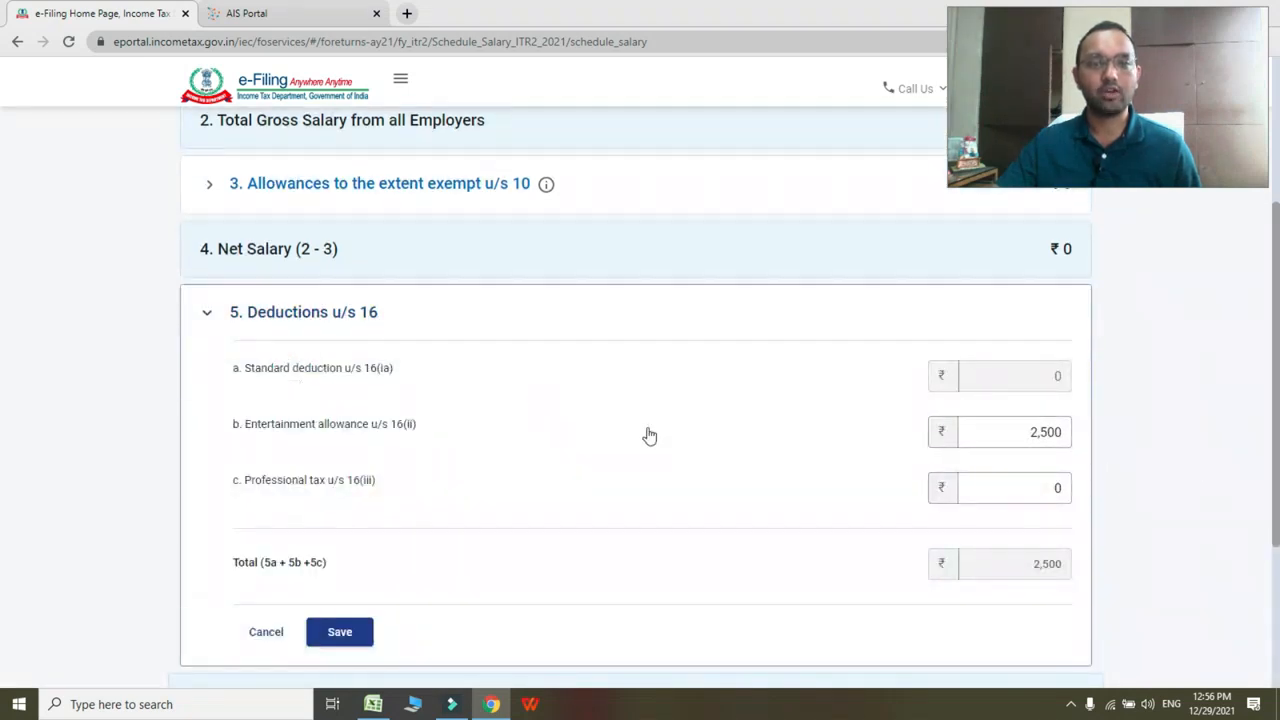
pyautogui.click(1056, 379)
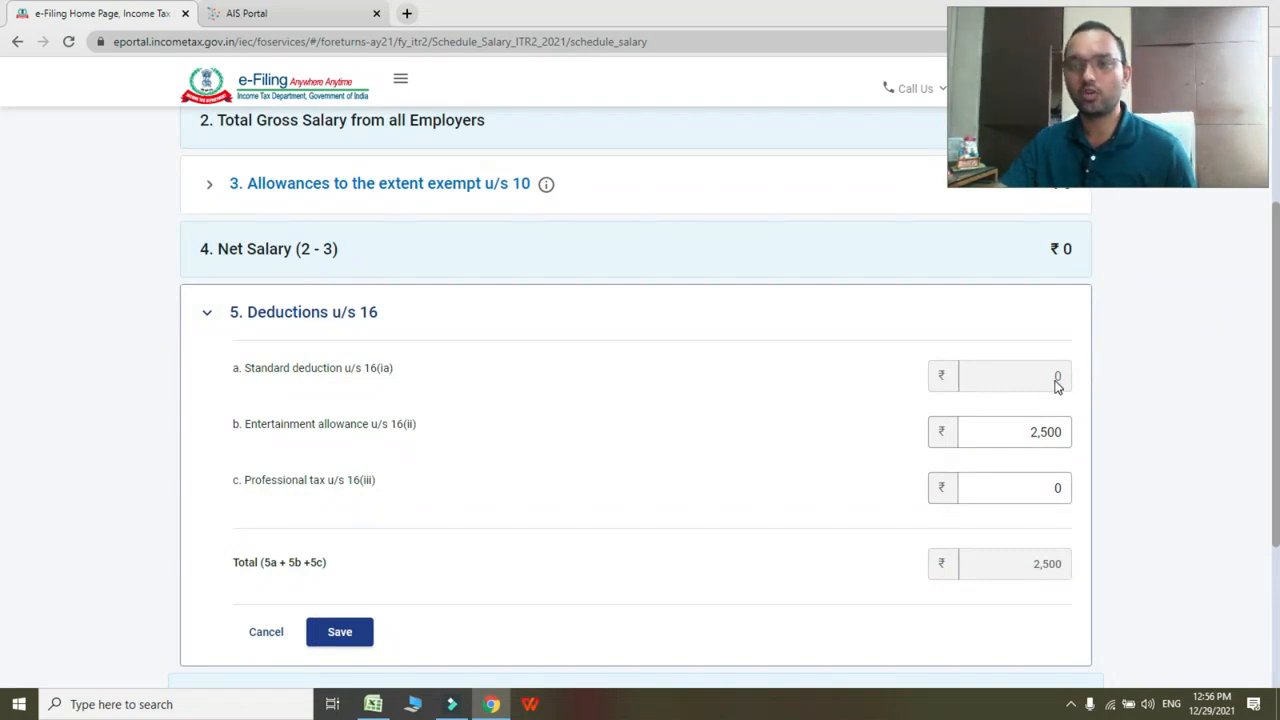
pyautogui.scroll(4, 1062, 398)
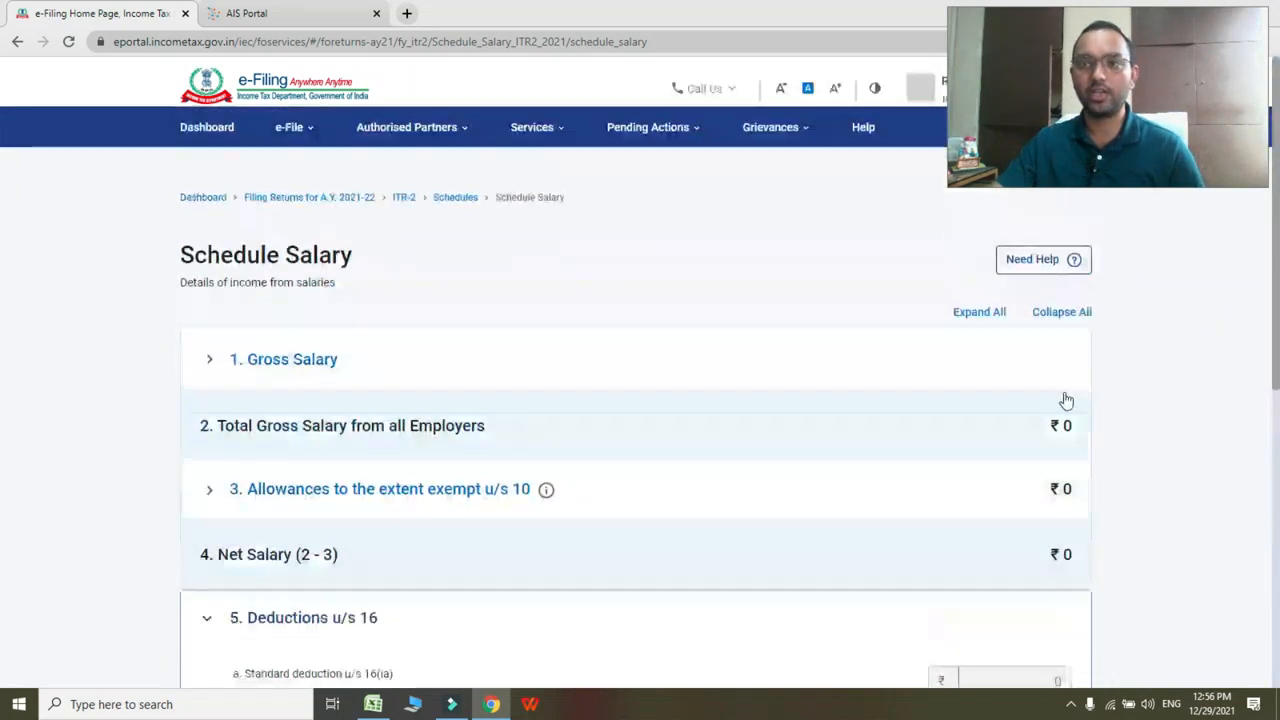
pyautogui.scroll(-2, 1078, 420)
pyautogui.scroll(-3, 1078, 420)
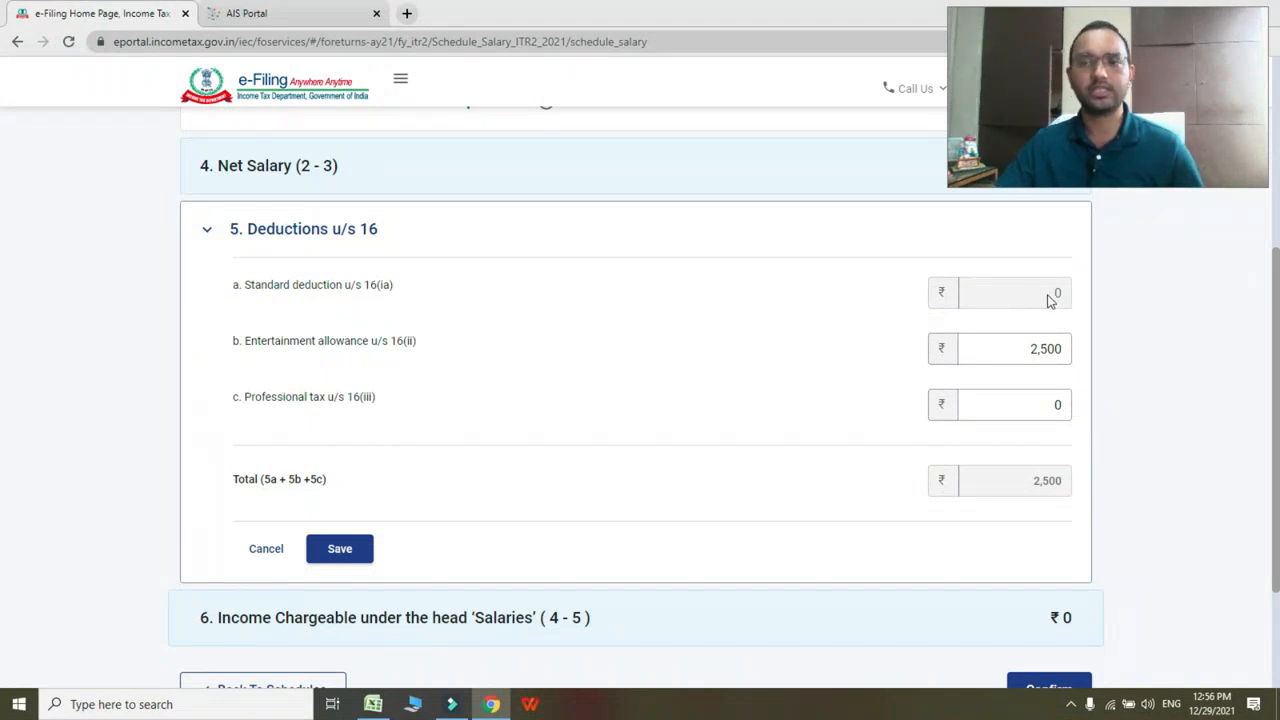
pyautogui.click(1133, 340)
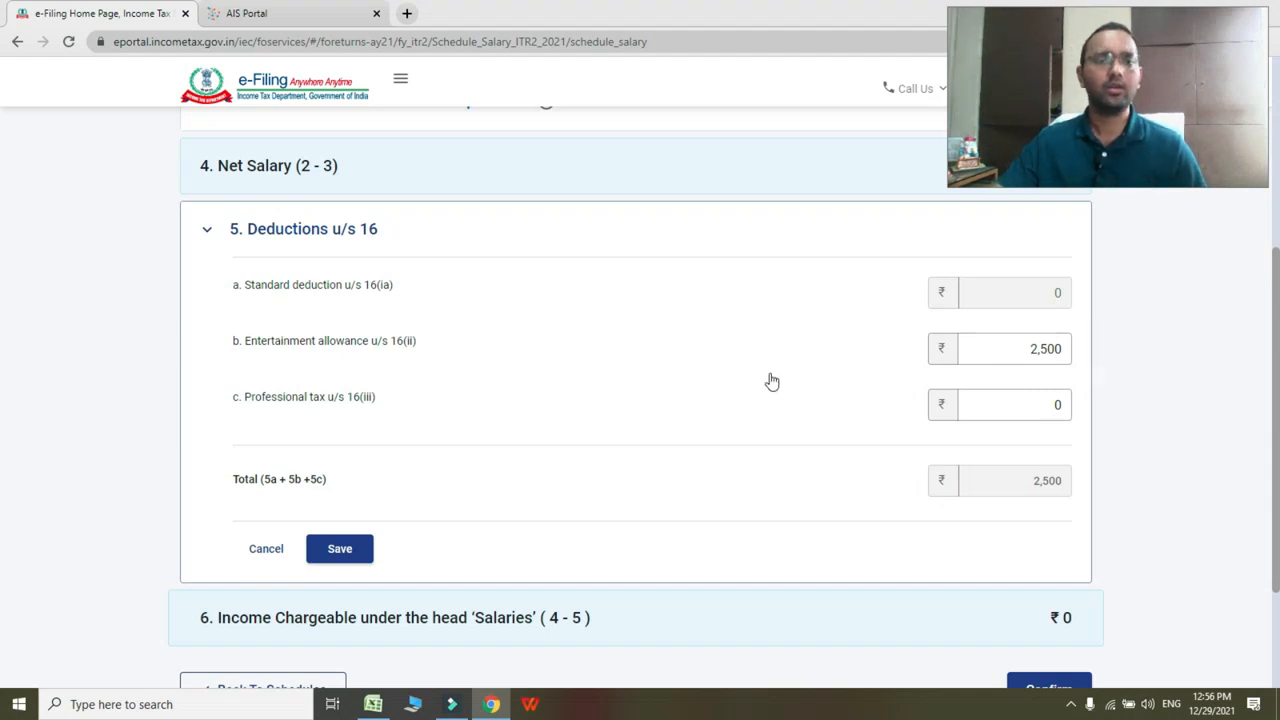
pyautogui.click(1033, 404)
pyautogui.press('BackSpace')
pyautogui.click(1210, 397)
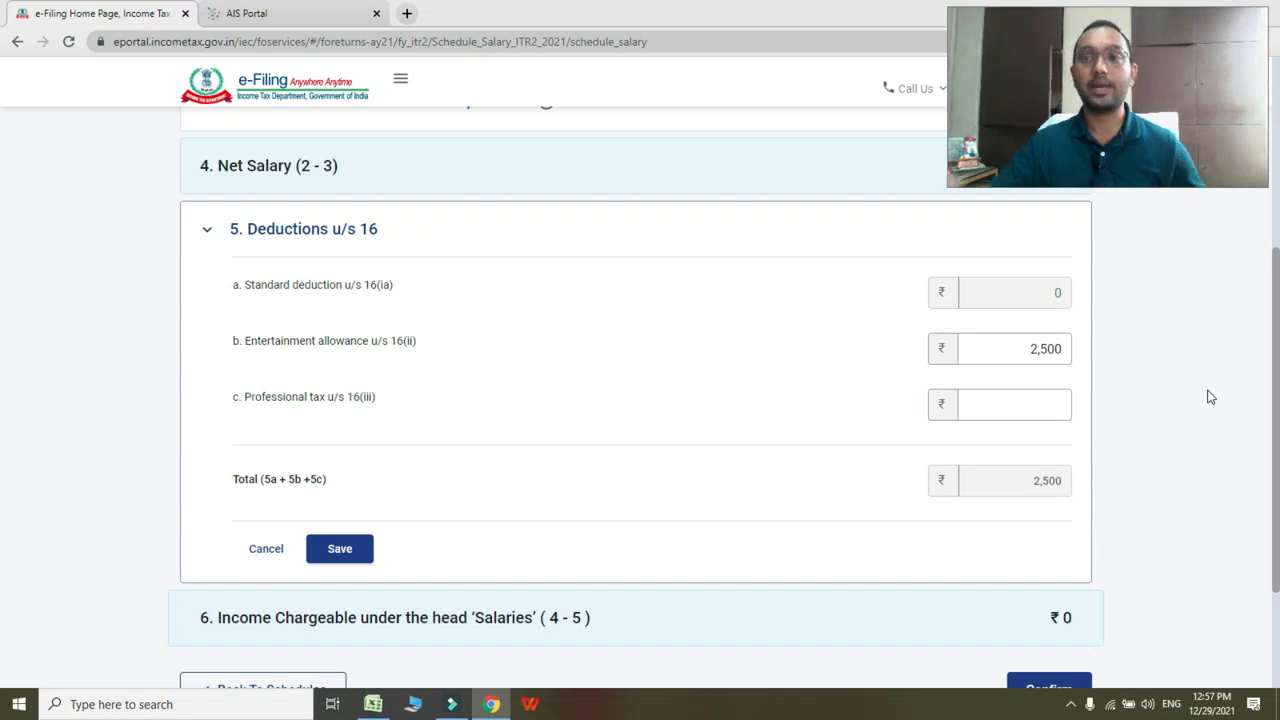
pyautogui.click(1159, 375)
pyautogui.click(1041, 395)
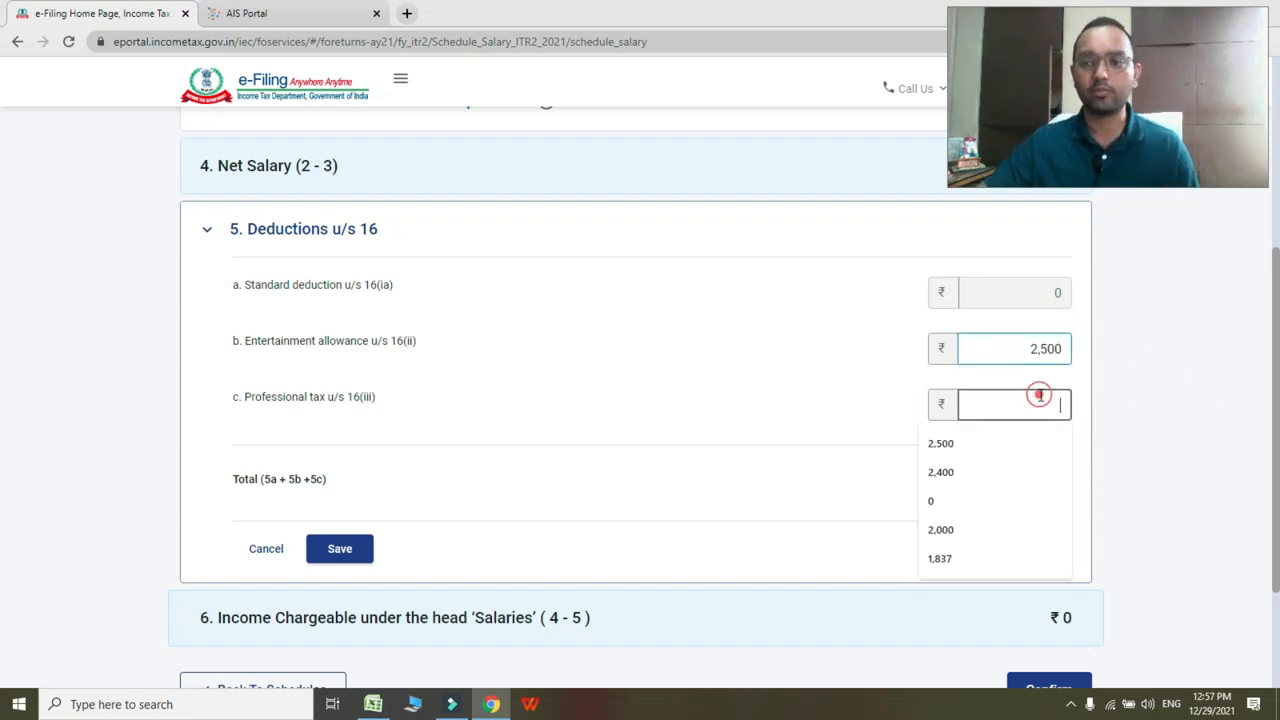
pyautogui.click(1149, 374)
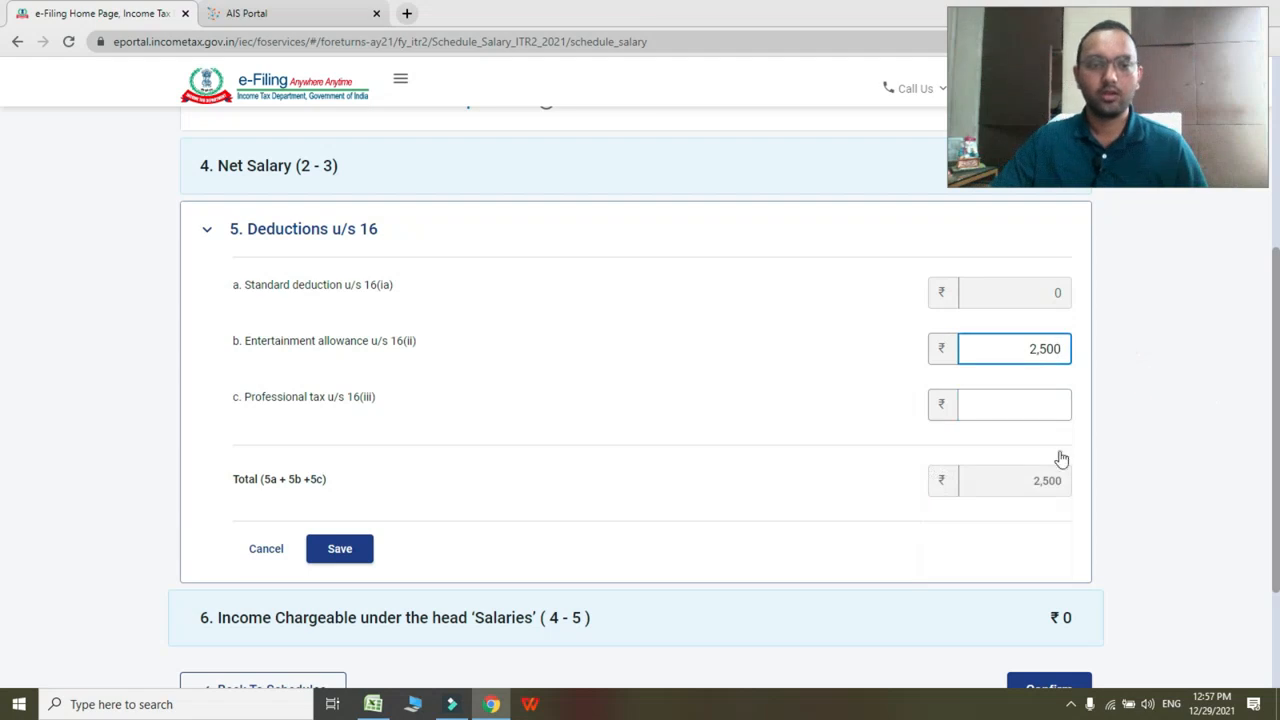
# Step: Close Deductions u/s 16 without saving changes and confirm Schedule Salary
pyautogui.click(266, 549)
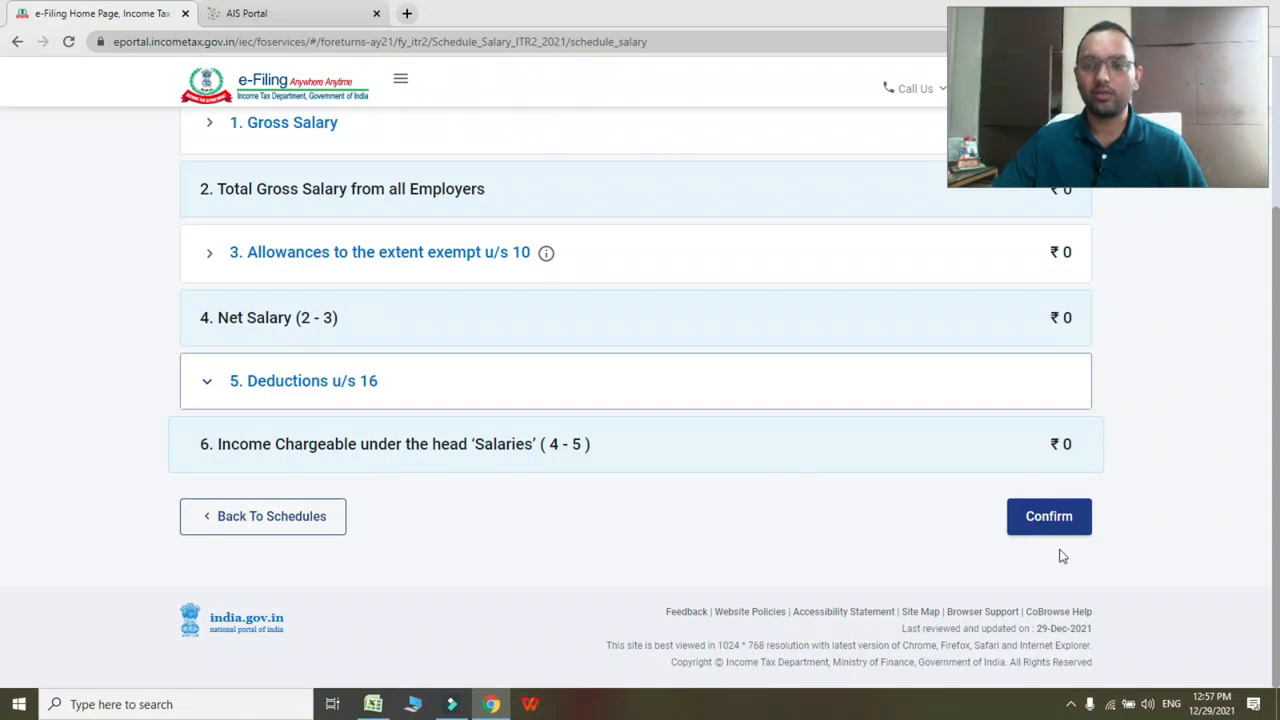
pyautogui.click(1048, 518)
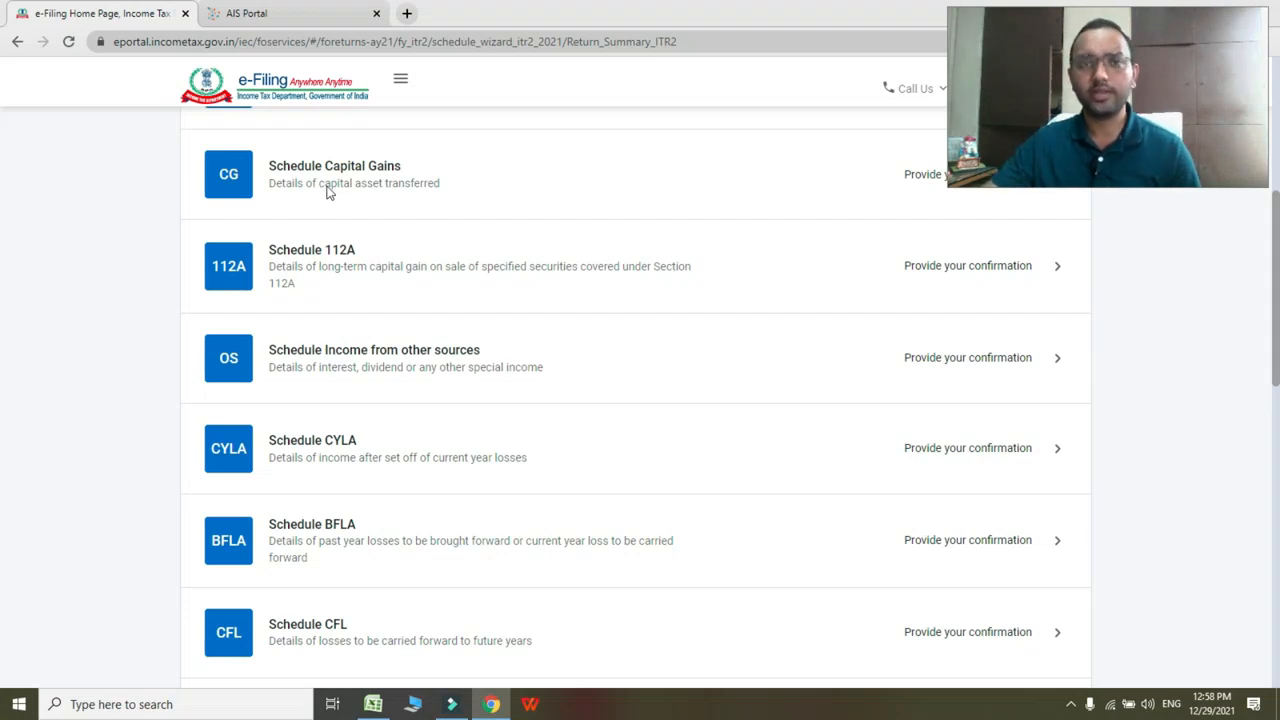
# Step: Switch to the AIS Portal and view the Sale of securities and units of mutual fund details in the Taxpayer Information Summary
pyautogui.click(268, 10)
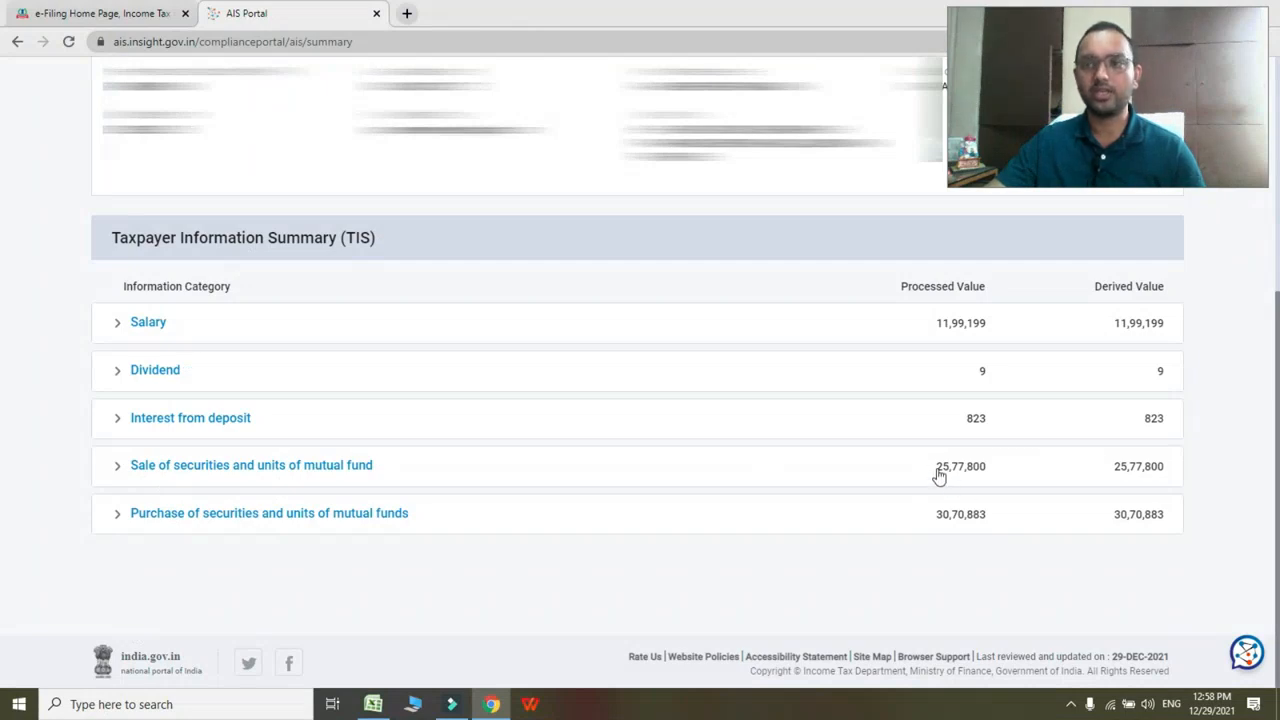
pyautogui.click(272, 476)
pyautogui.scroll(-2, 280, 480)
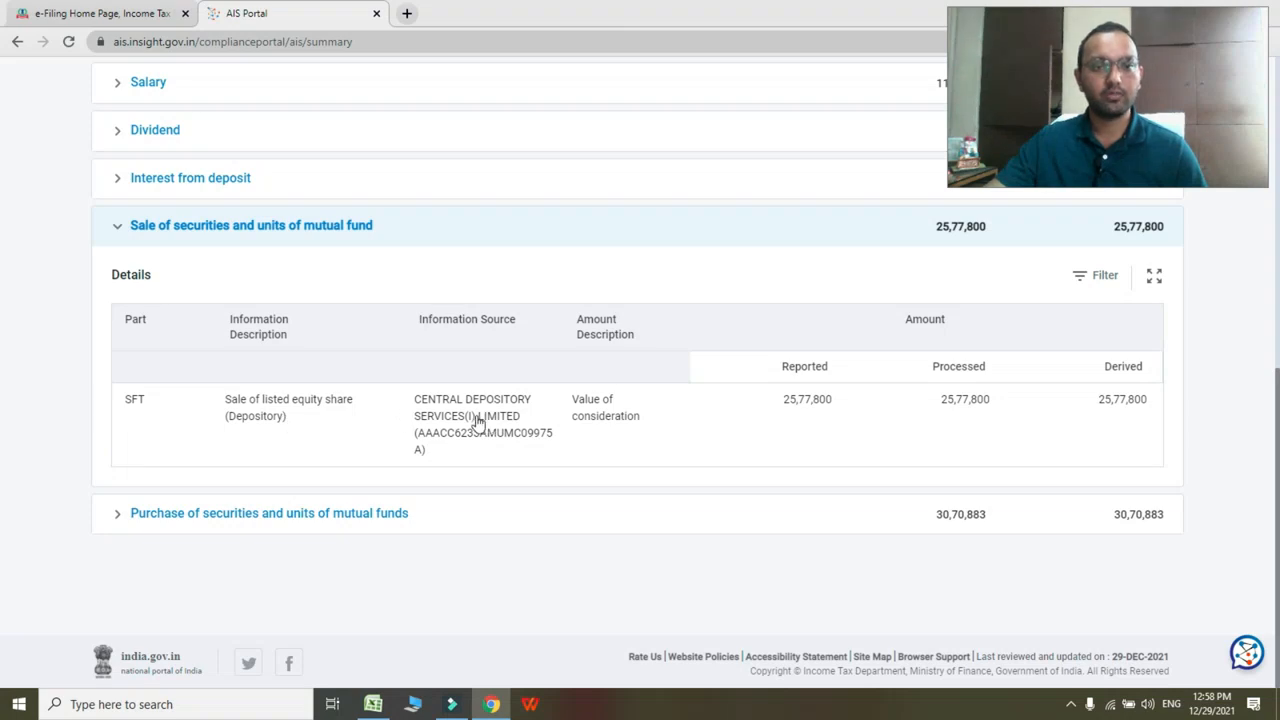
# Step: Open the SFT Information in the Annual Information Statement and expand the transaction details for the sale of listed equity shares
pyautogui.click(446, 408)
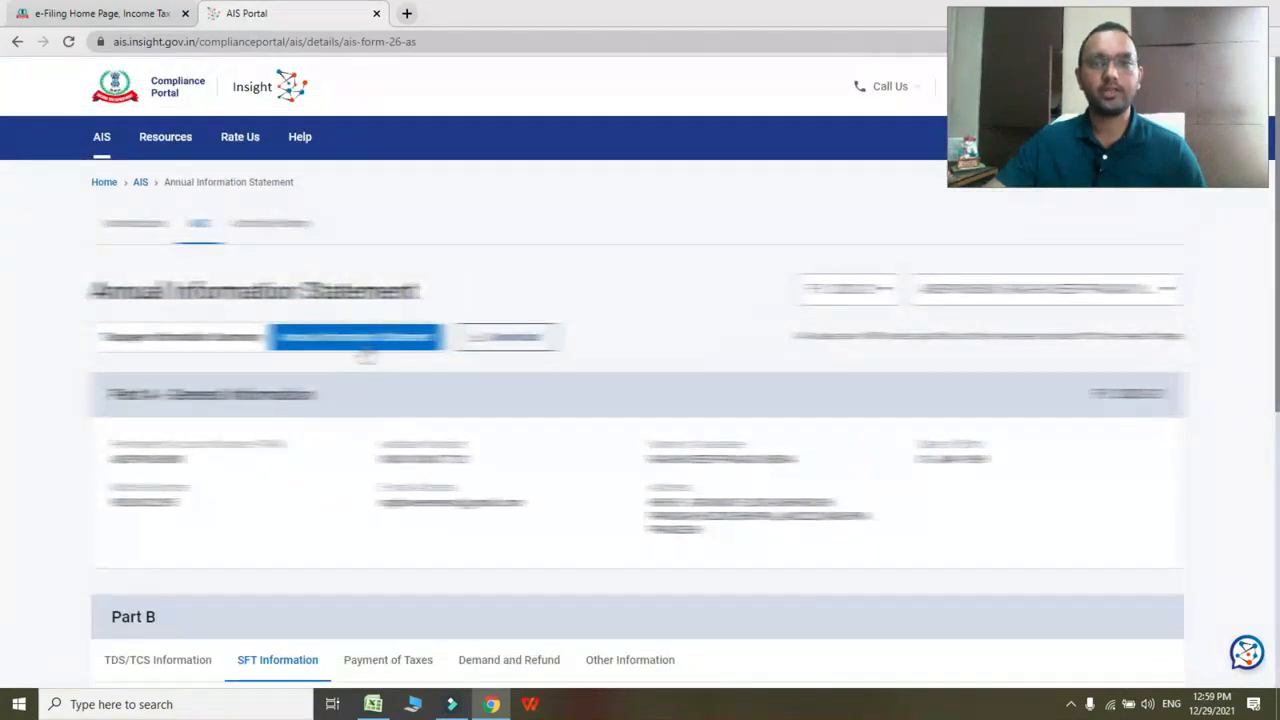
pyautogui.scroll(-3, 640, 400)
pyautogui.scroll(-3, 366, 437)
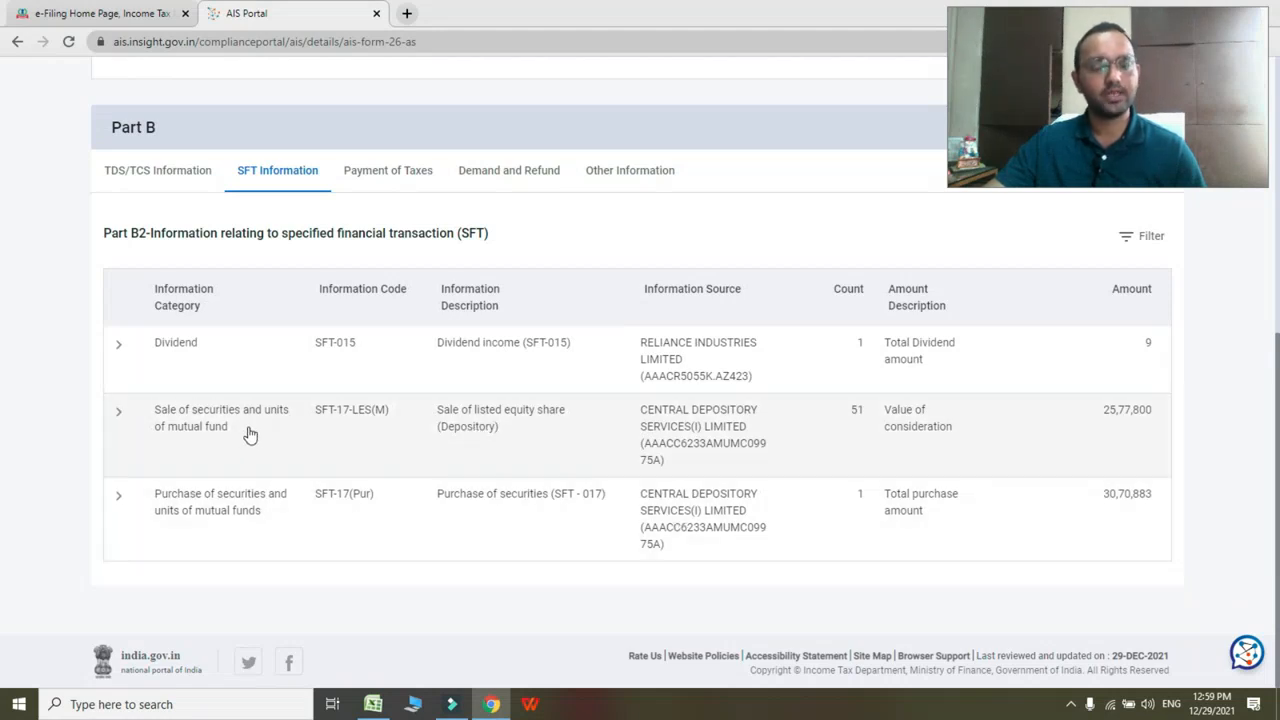
pyautogui.click(455, 430)
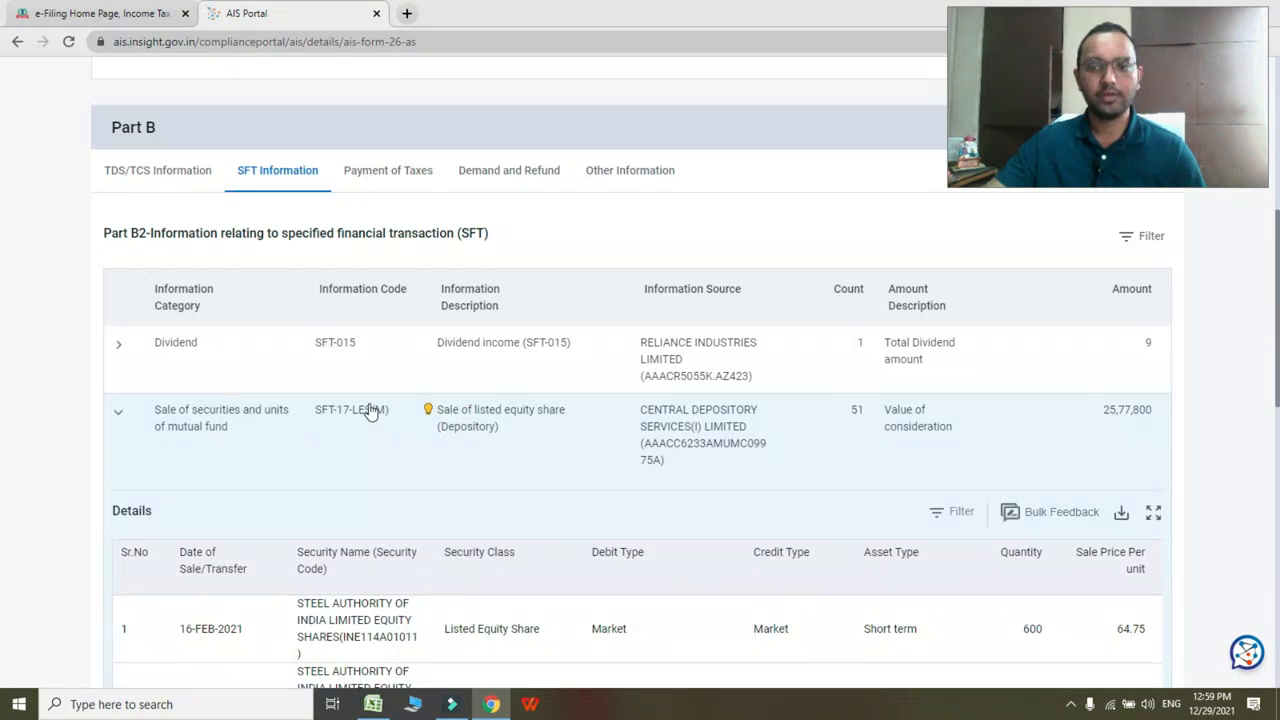
# Step: Examine the listed equity share sale transactions, including their security names, asset types, quantities and sale prices
pyautogui.scroll(-3, 369, 410)
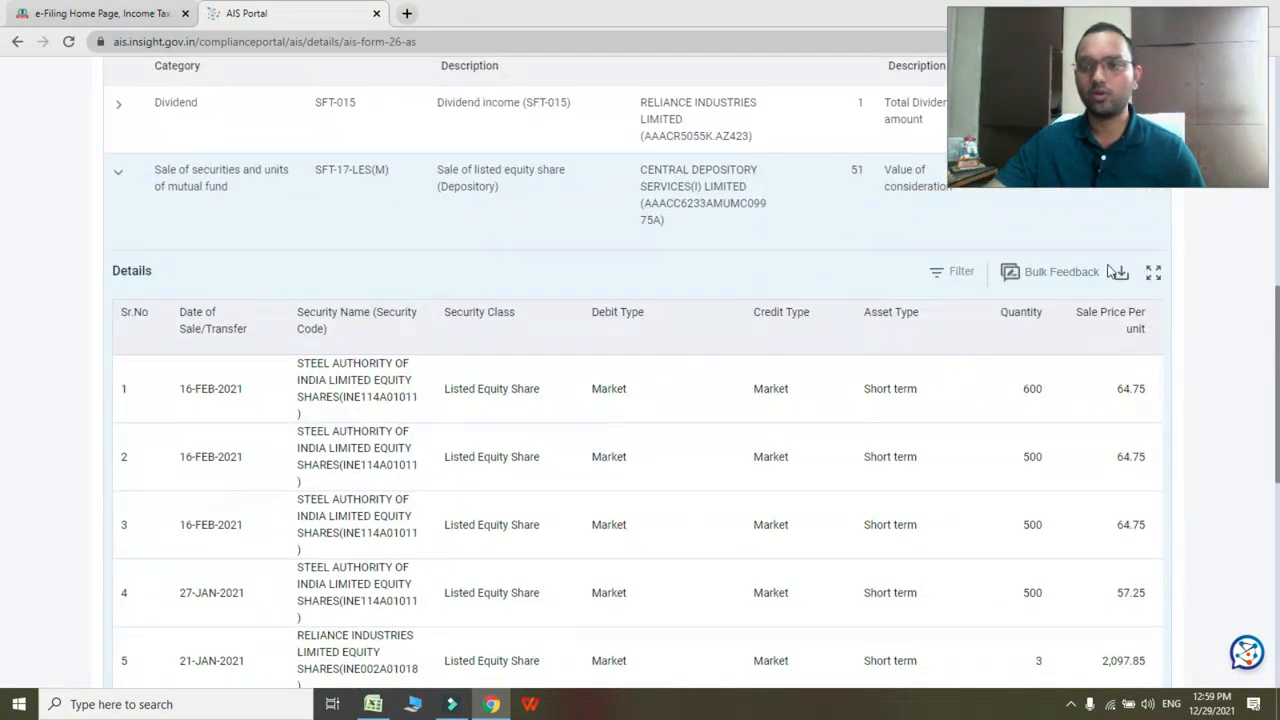
pyautogui.scroll(-1, 980, 430)
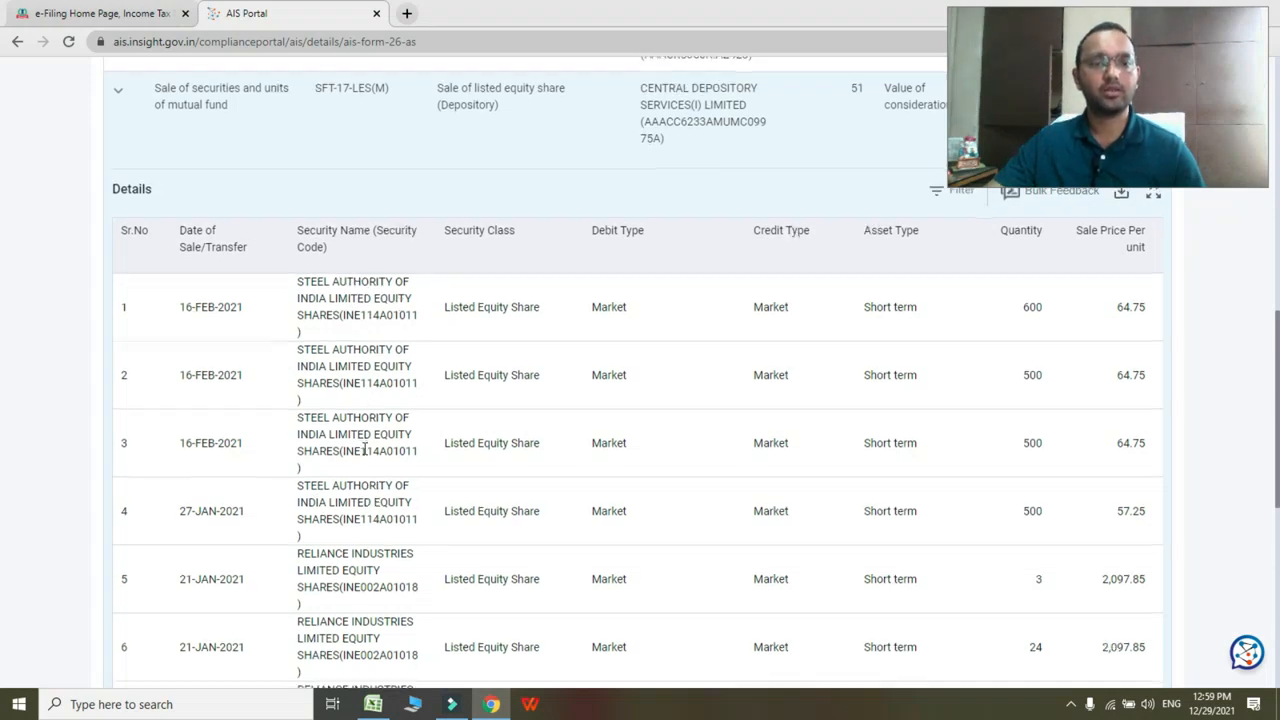
pyautogui.scroll(-3, 373, 427)
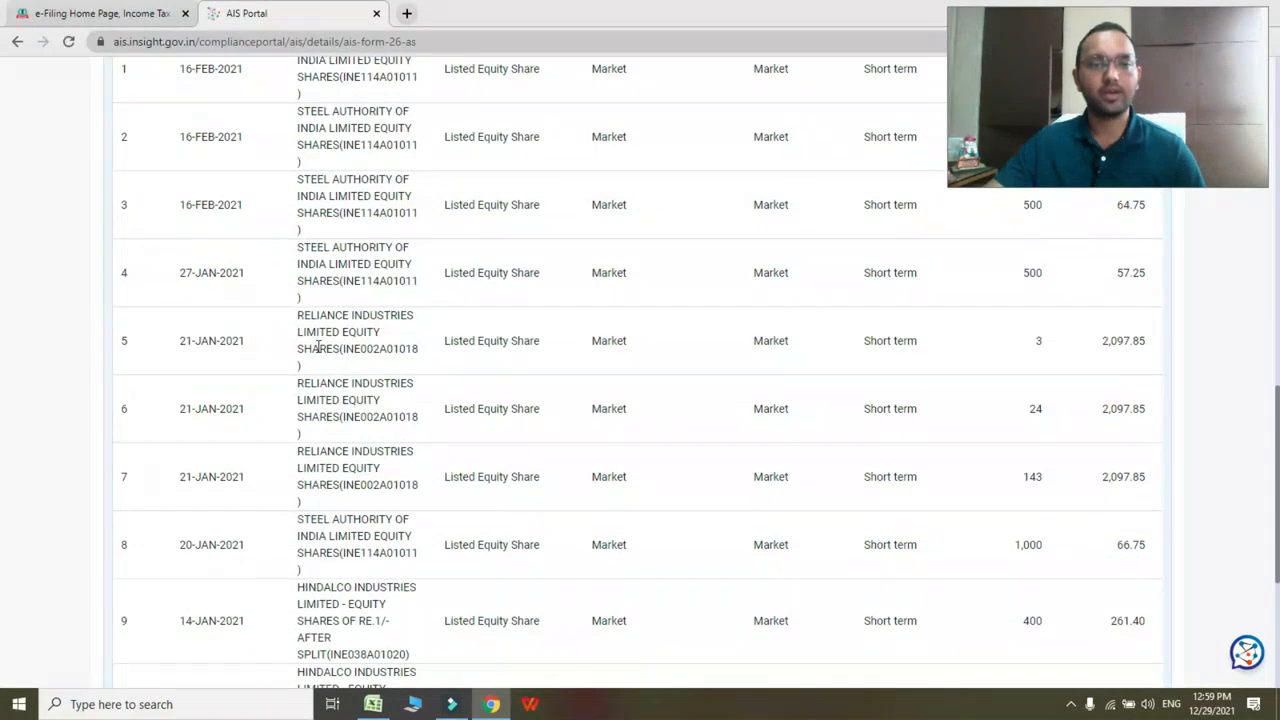
pyautogui.scroll(-2, 352, 478)
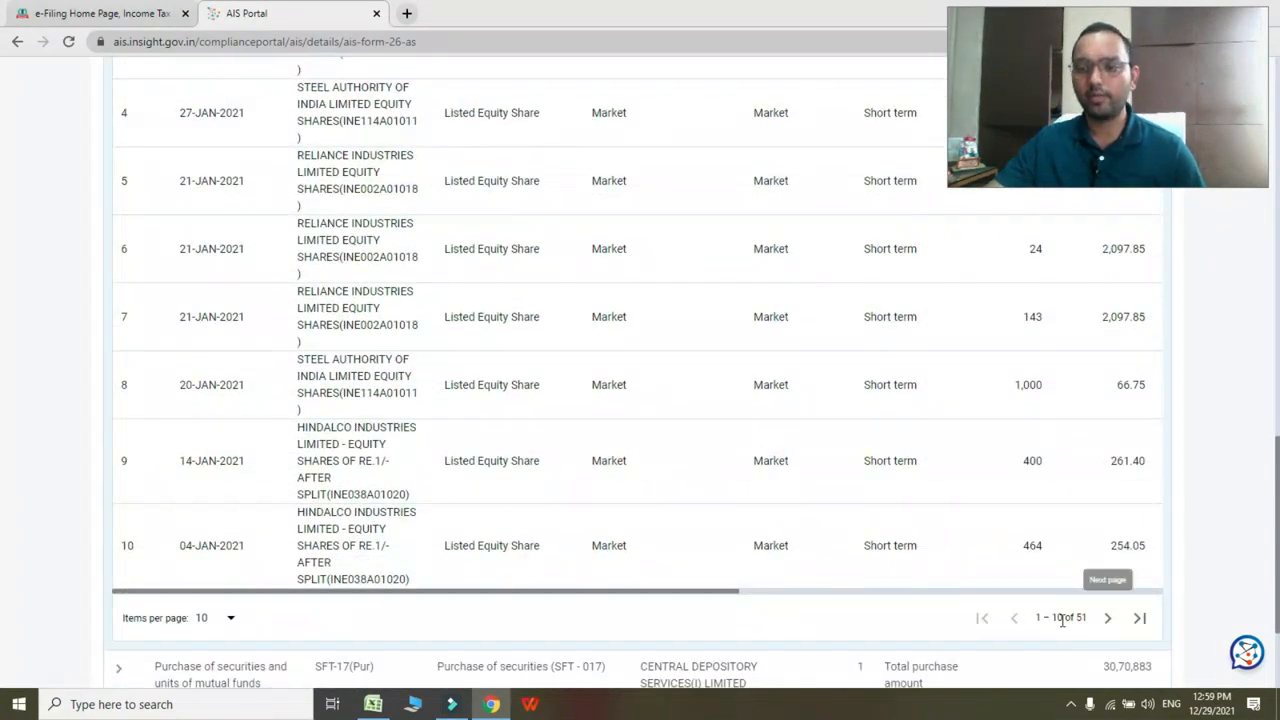
pyautogui.scroll(5, 1064, 576)
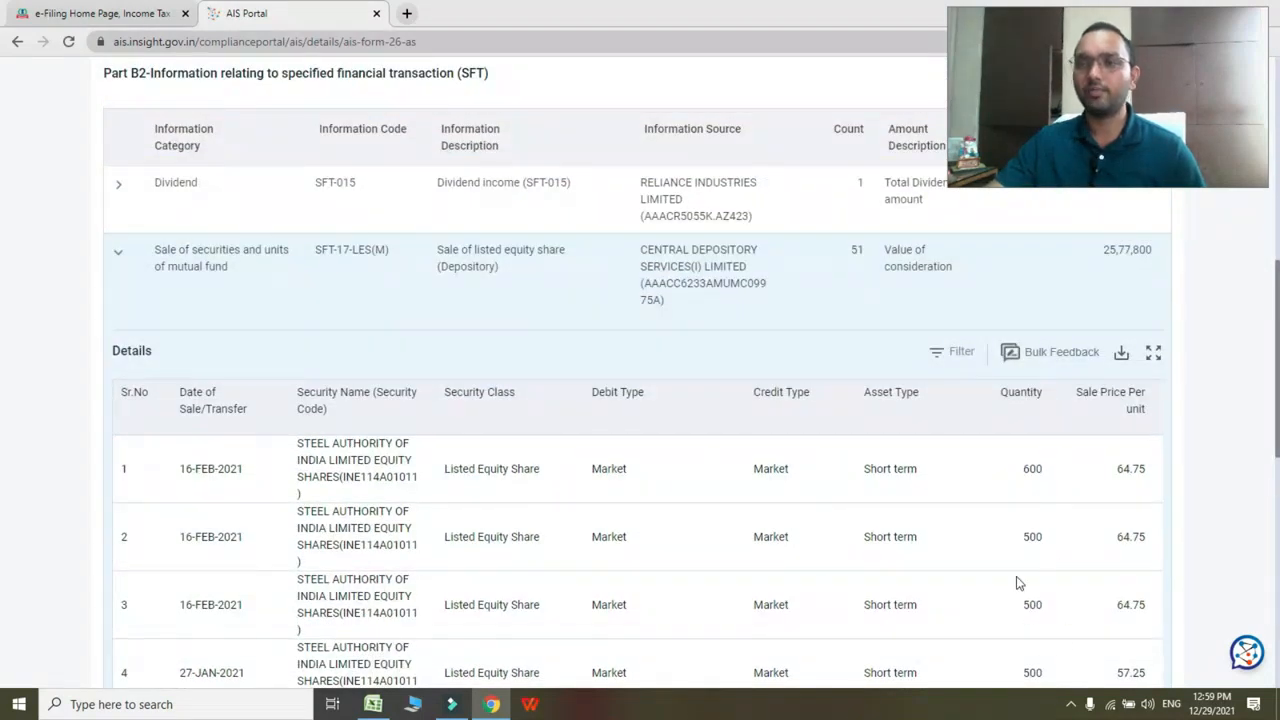
pyautogui.scroll(-1, 1018, 582)
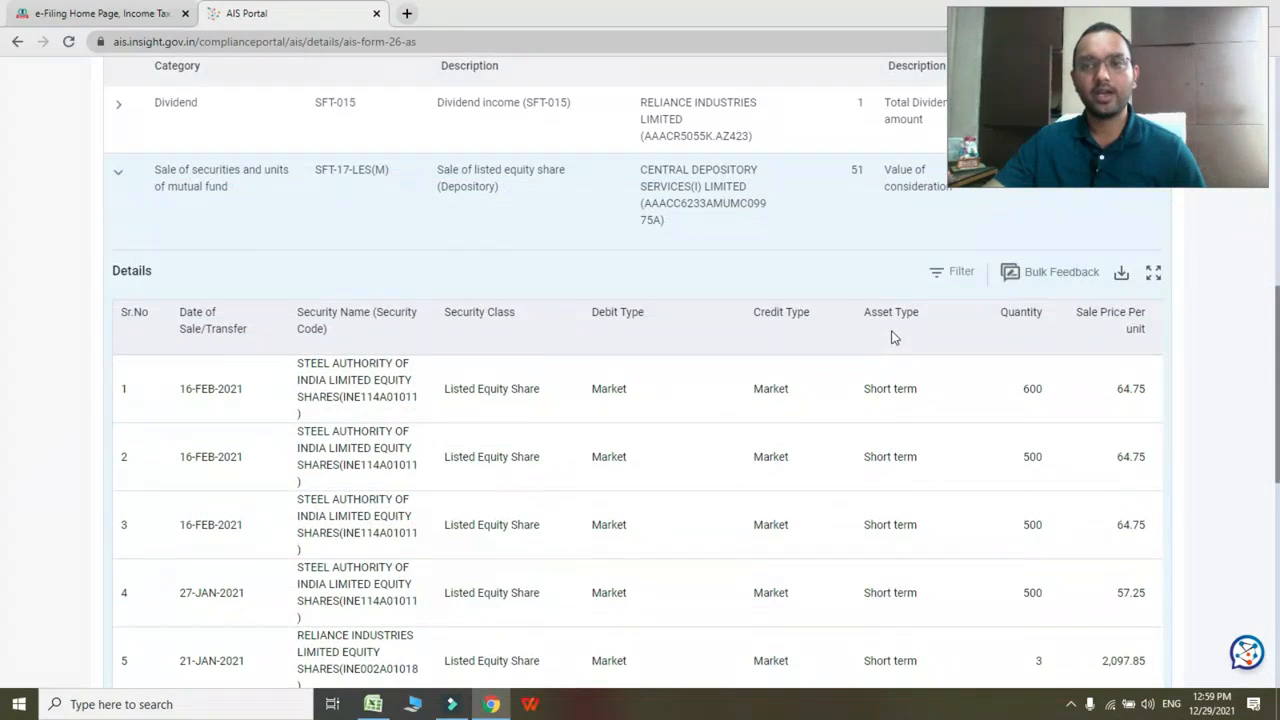
pyautogui.scroll(-3, 910, 418)
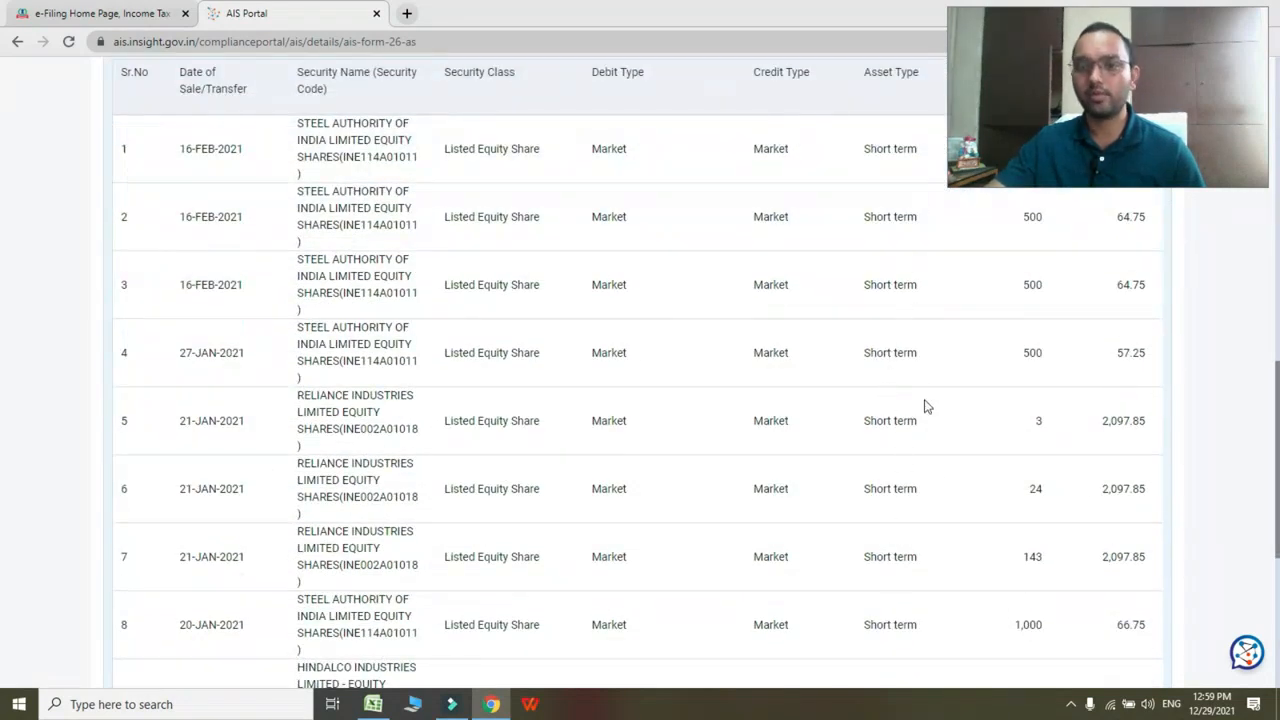
pyautogui.scroll(-3, 931, 480)
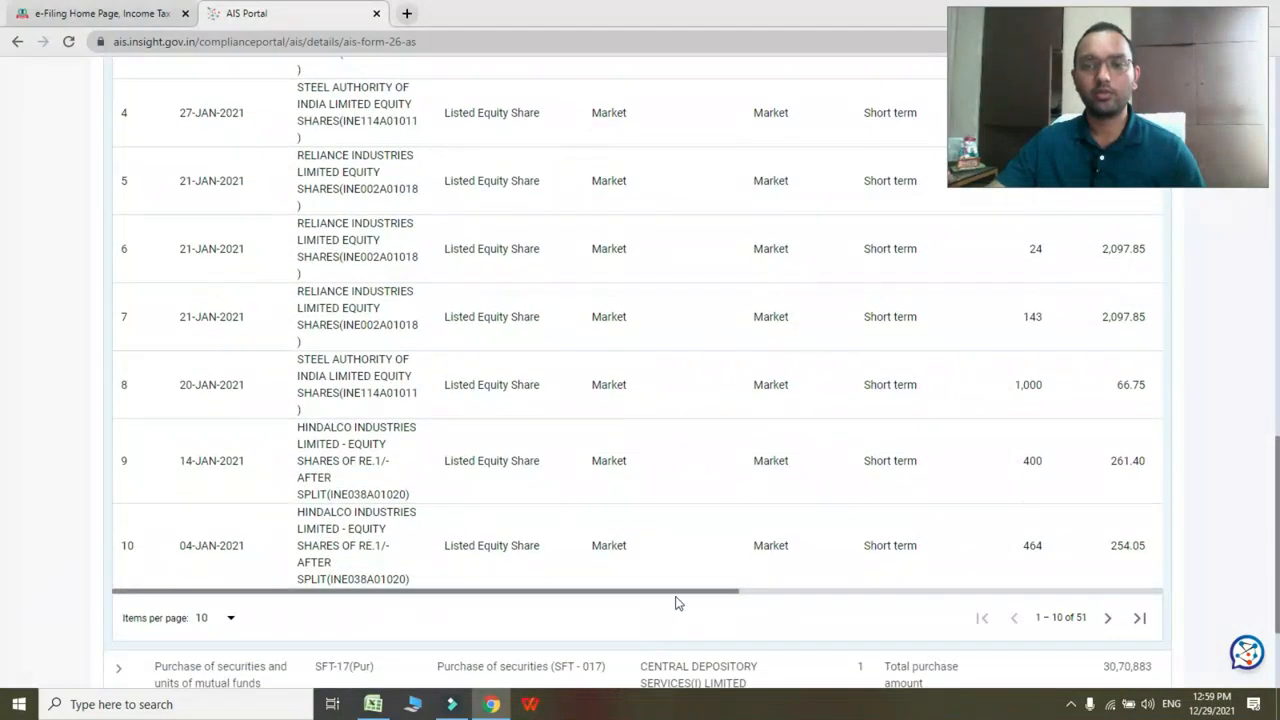
pyautogui.scroll(8, 777, 562)
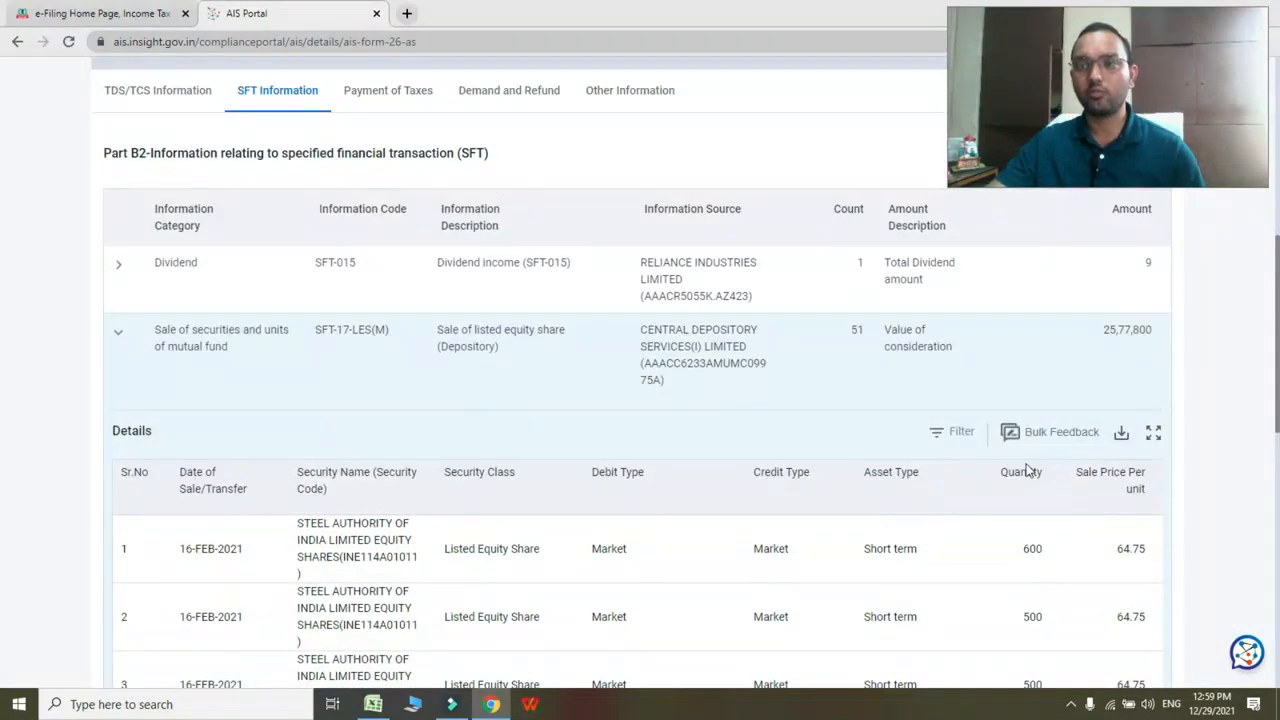
# Step: Download the listed equity share sale details to the Desktop and open the downloaded CSV file in Microsoft Office Excel
pyautogui.click(1122, 438)
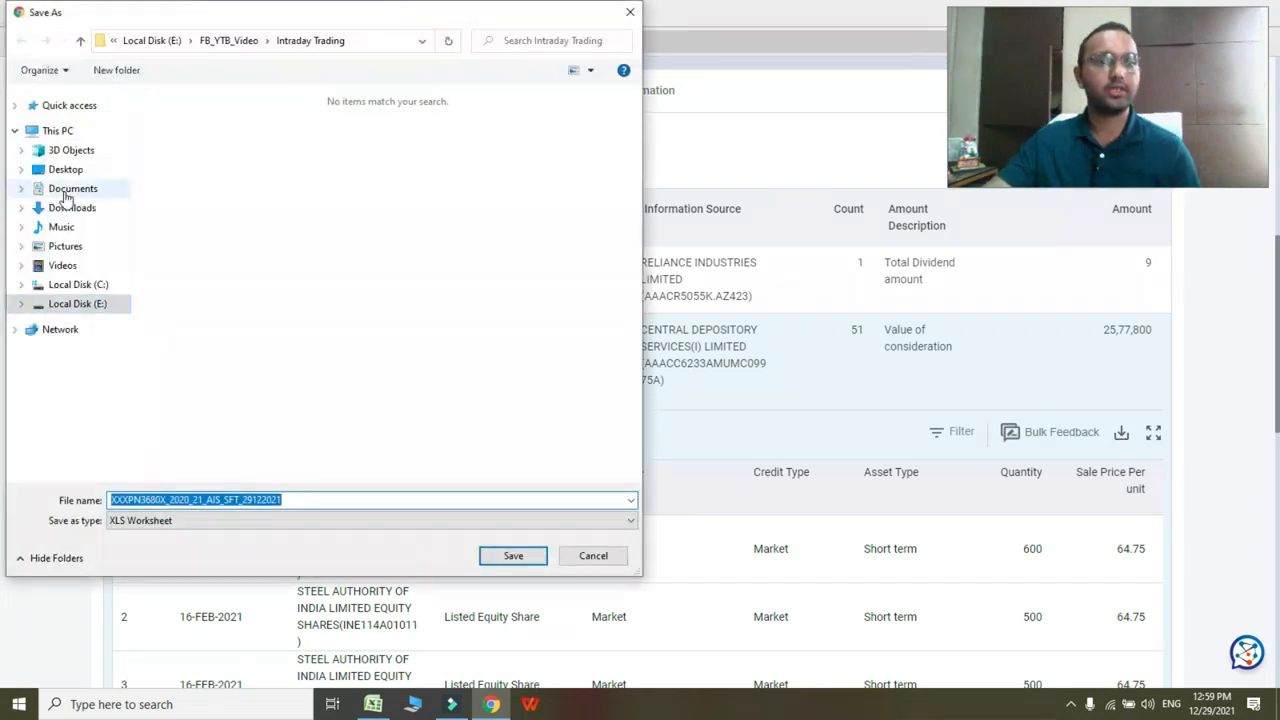
pyautogui.click(63, 168)
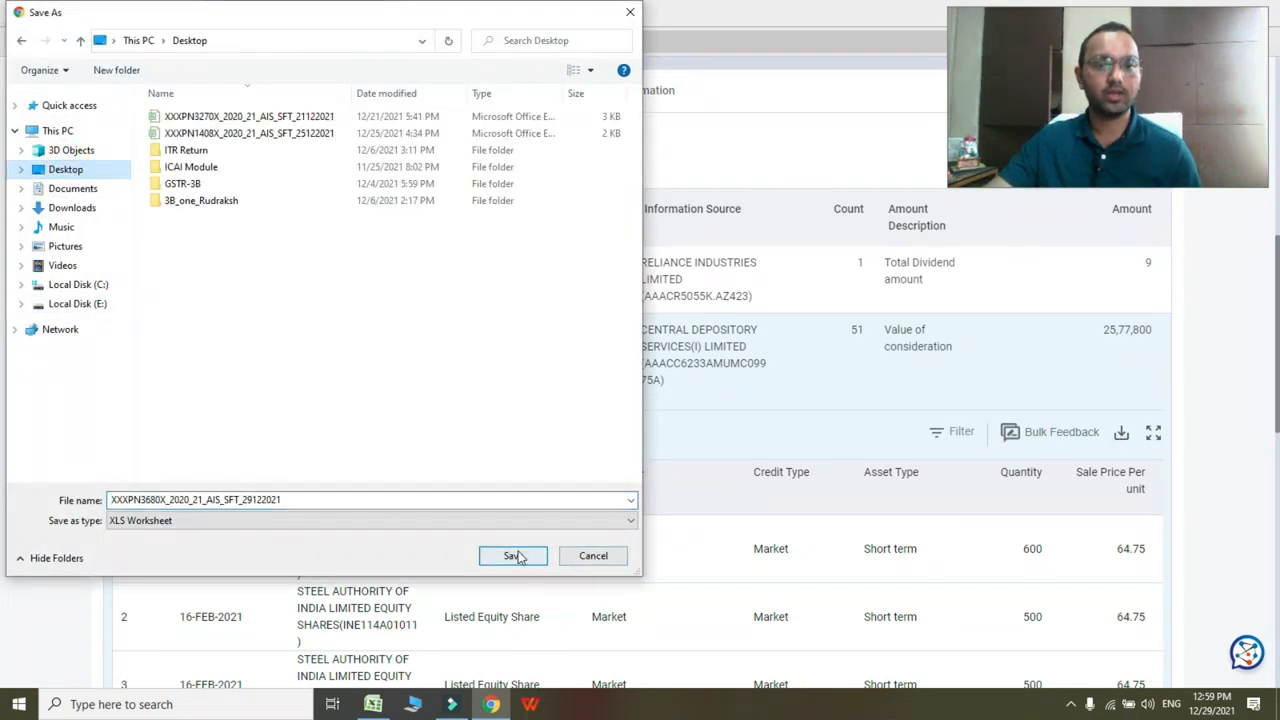
pyautogui.click(512, 556)
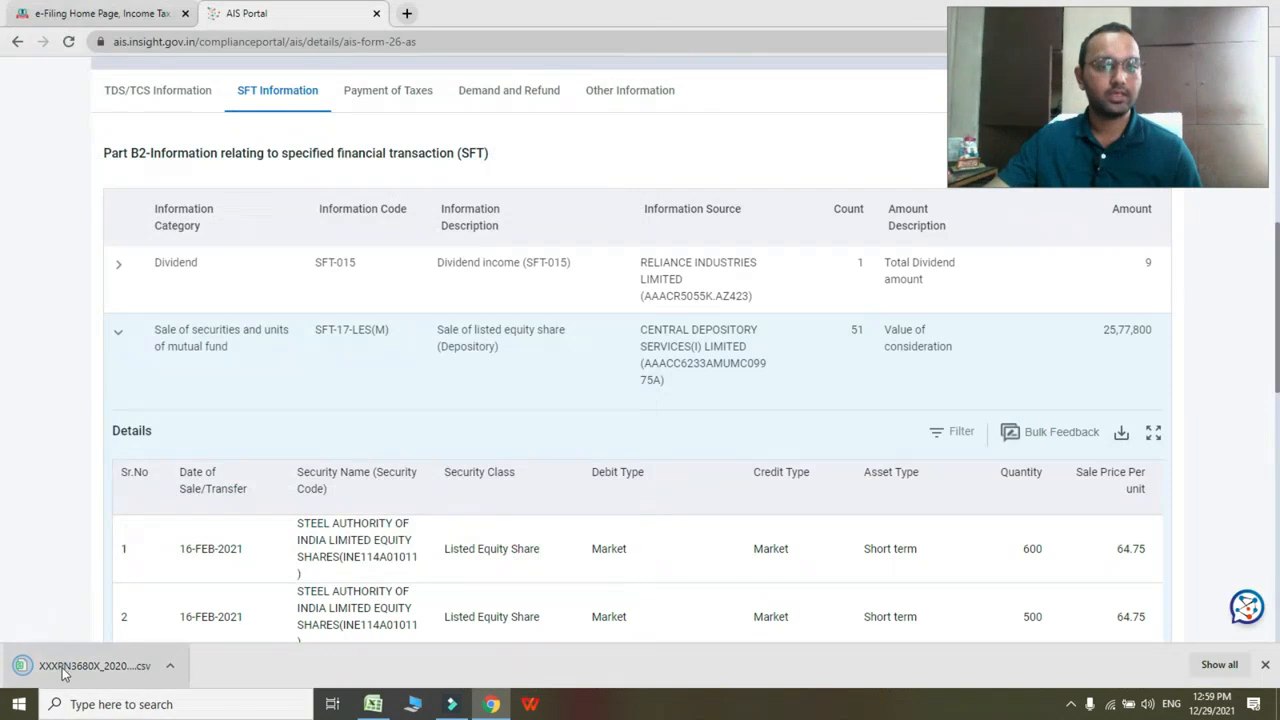
pyautogui.click(62, 666)
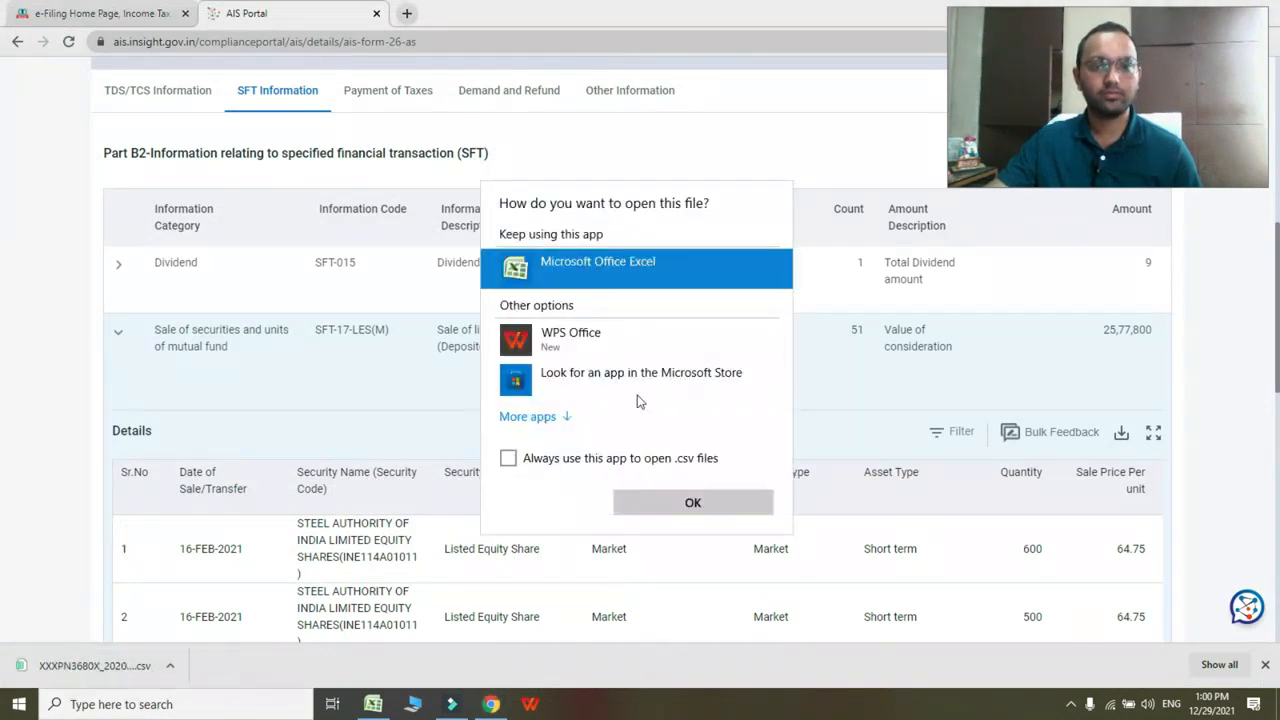
pyautogui.doubleClick(601, 266)
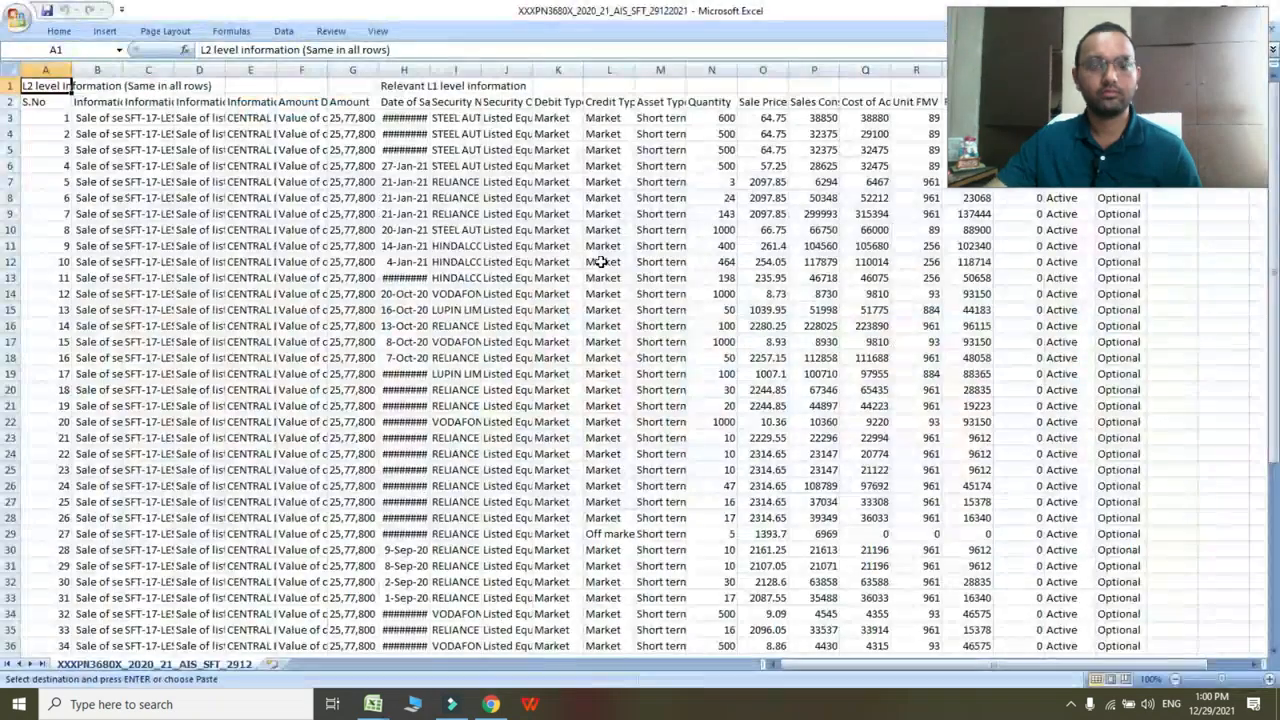
# Step: Widen the Sales Consideration and Cost of Acquisition columns so their headings can be read
pyautogui.doubleClick(429, 70)
pyautogui.moveTo(534, 70); pyautogui.dragTo(428, 68)
pyautogui.moveTo(837, 69); pyautogui.dragTo(862, 69)
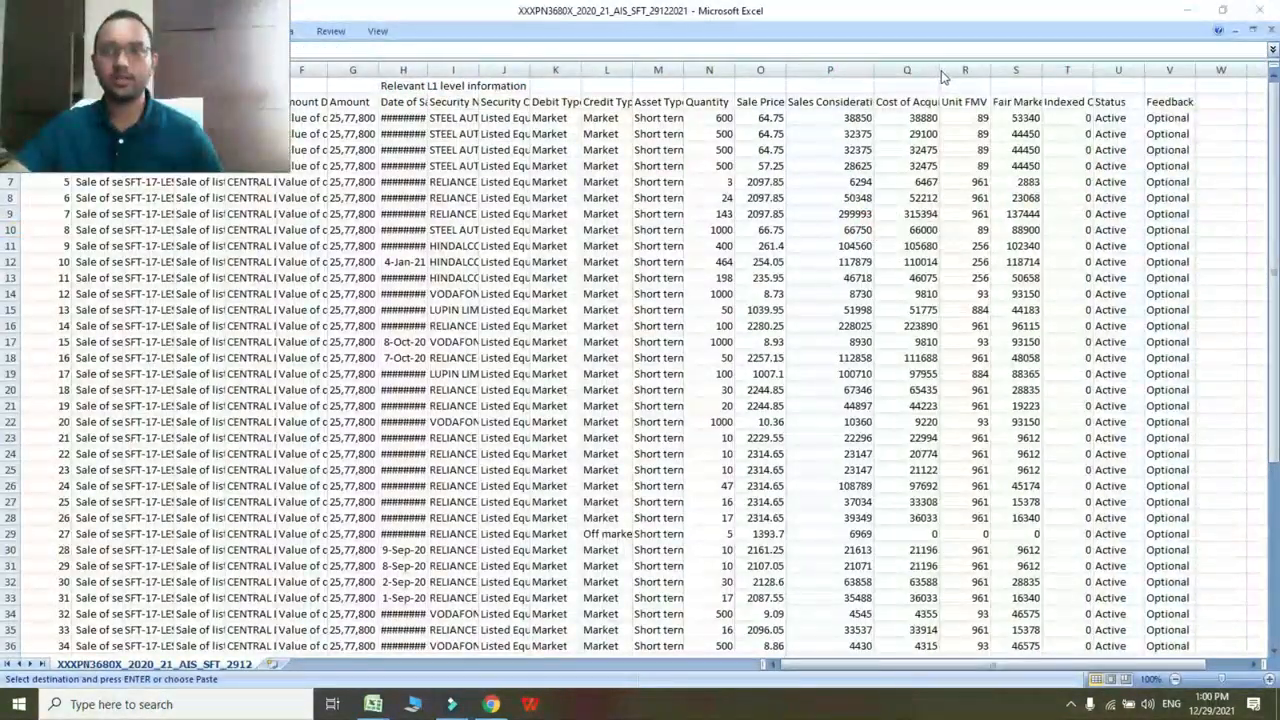
pyautogui.click(939, 70)
pyautogui.doubleClick(939, 70)
# Step: Review the Sales Consideration and Cost of Acquisition figures from the first sale to the last row
pyautogui.click(851, 165)
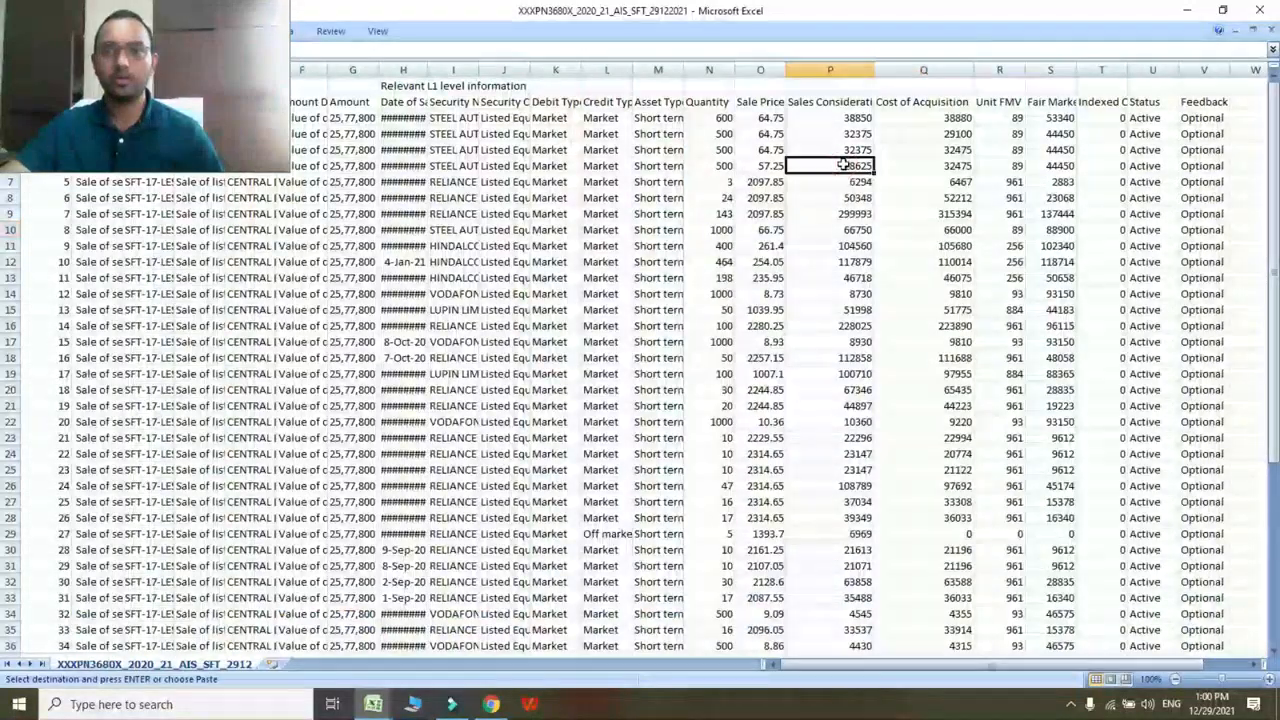
pyautogui.scroll(-3, 847, 197)
pyautogui.scroll(-5, 847, 197)
pyautogui.scroll(8, 849, 197)
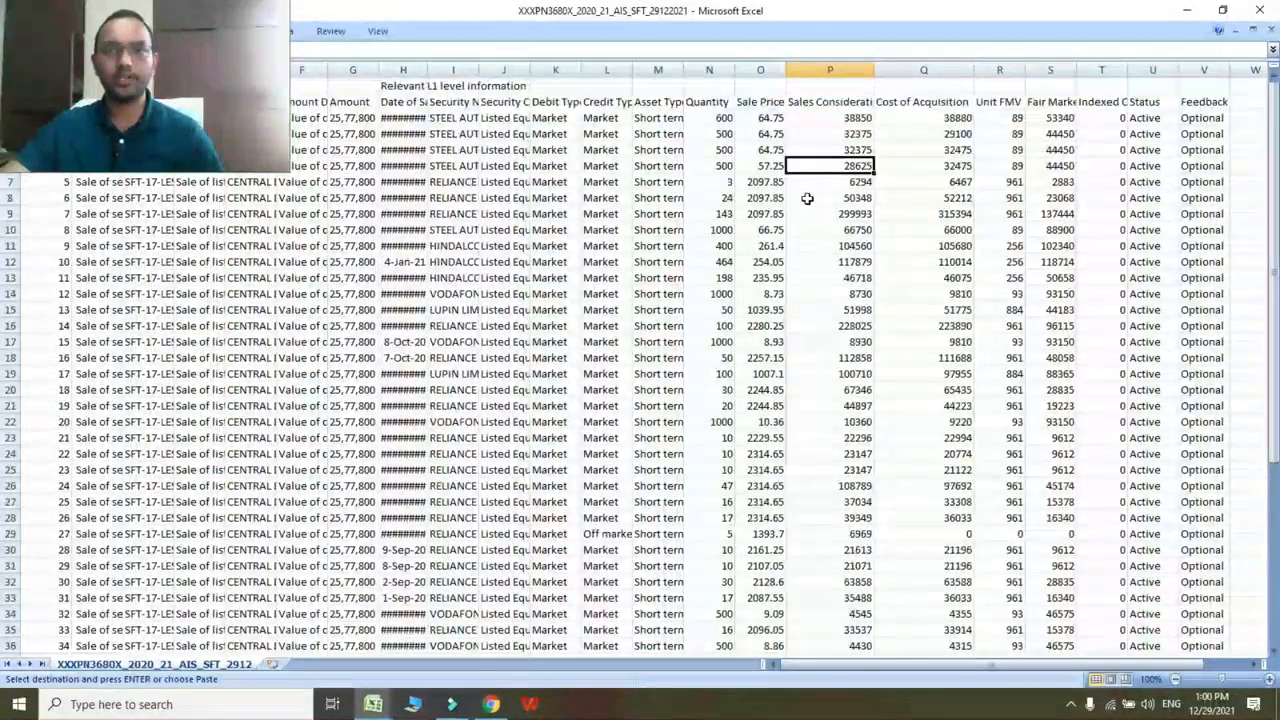
pyautogui.scroll(-10, 840, 398)
pyautogui.click(868, 483)
pyautogui.scroll(10, 868, 483)
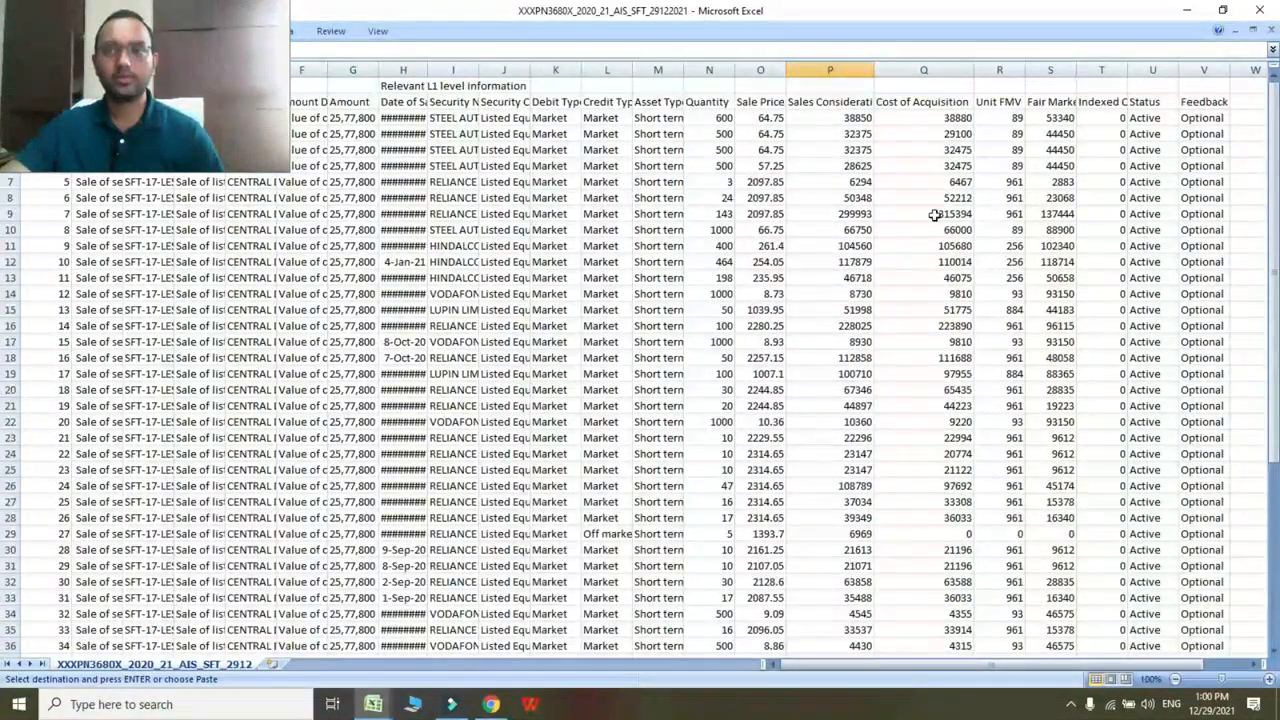
pyautogui.scroll(-5, 962, 537)
pyautogui.scroll(-3, 962, 537)
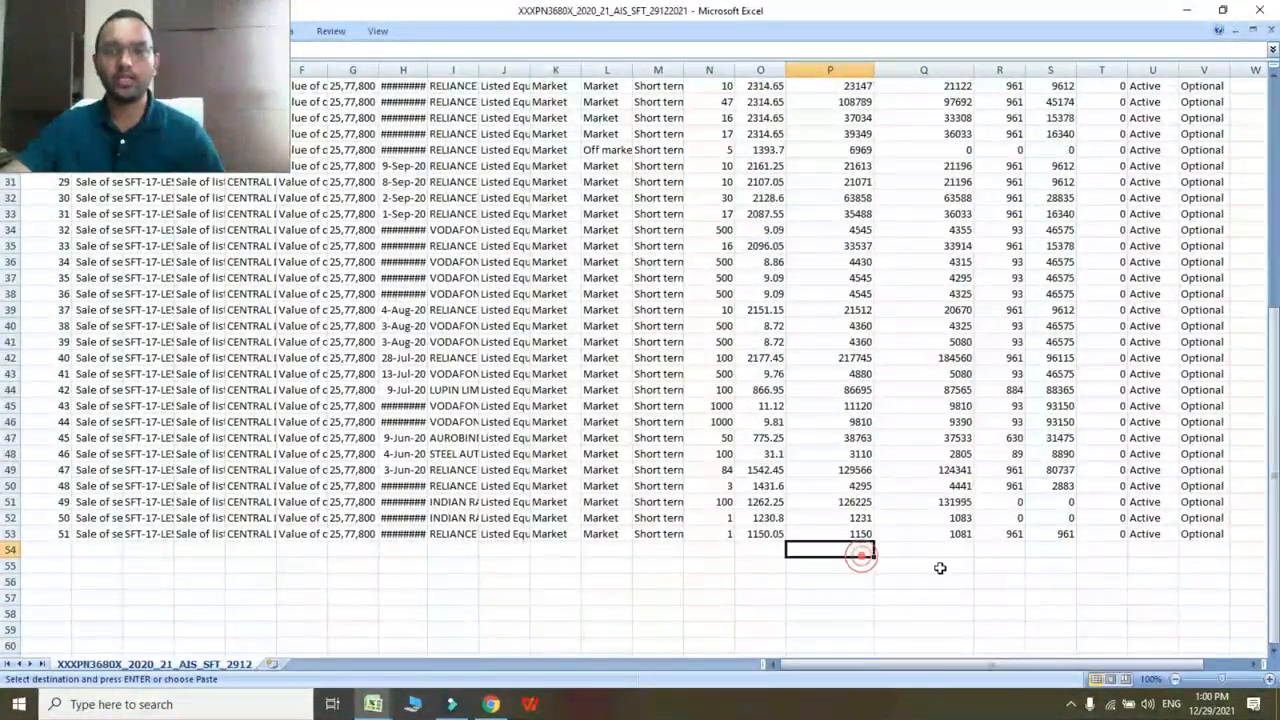
# Step: Total the Sales Consideration column in cell P55 with a SUM of P3 to P53
pyautogui.click(940, 566)
pyautogui.click(851, 565)
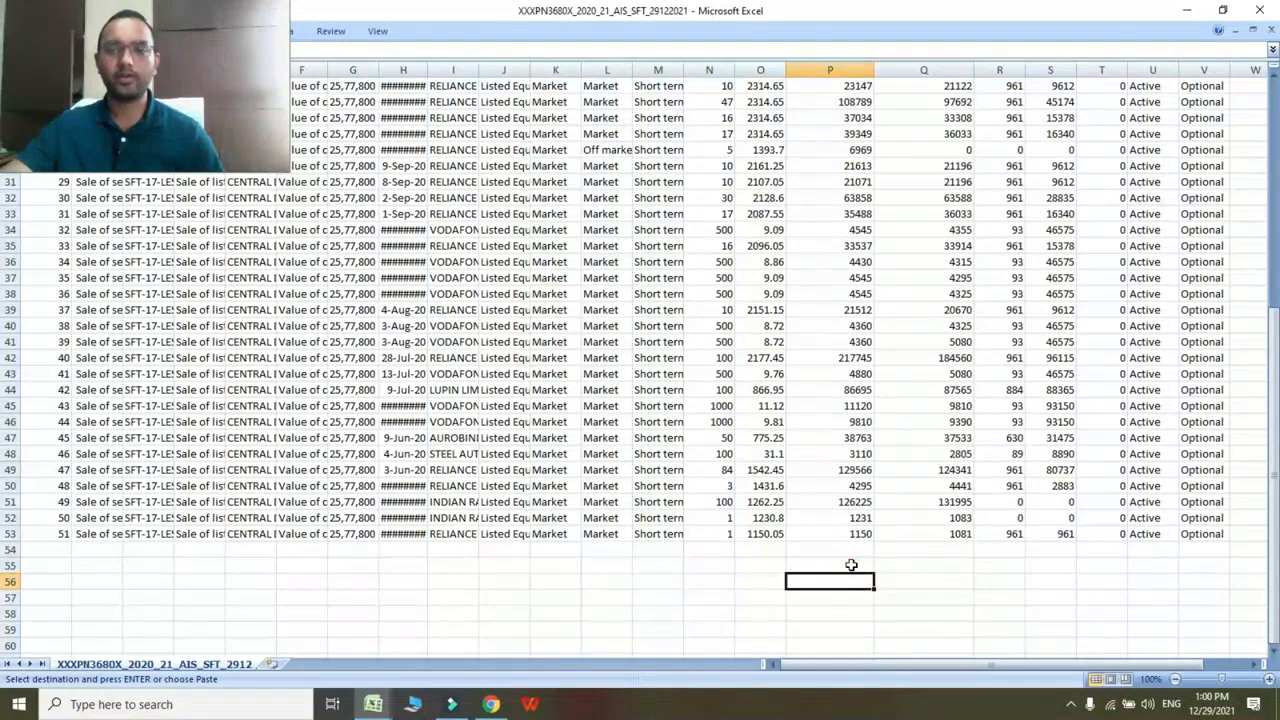
pyautogui.write('=sum')
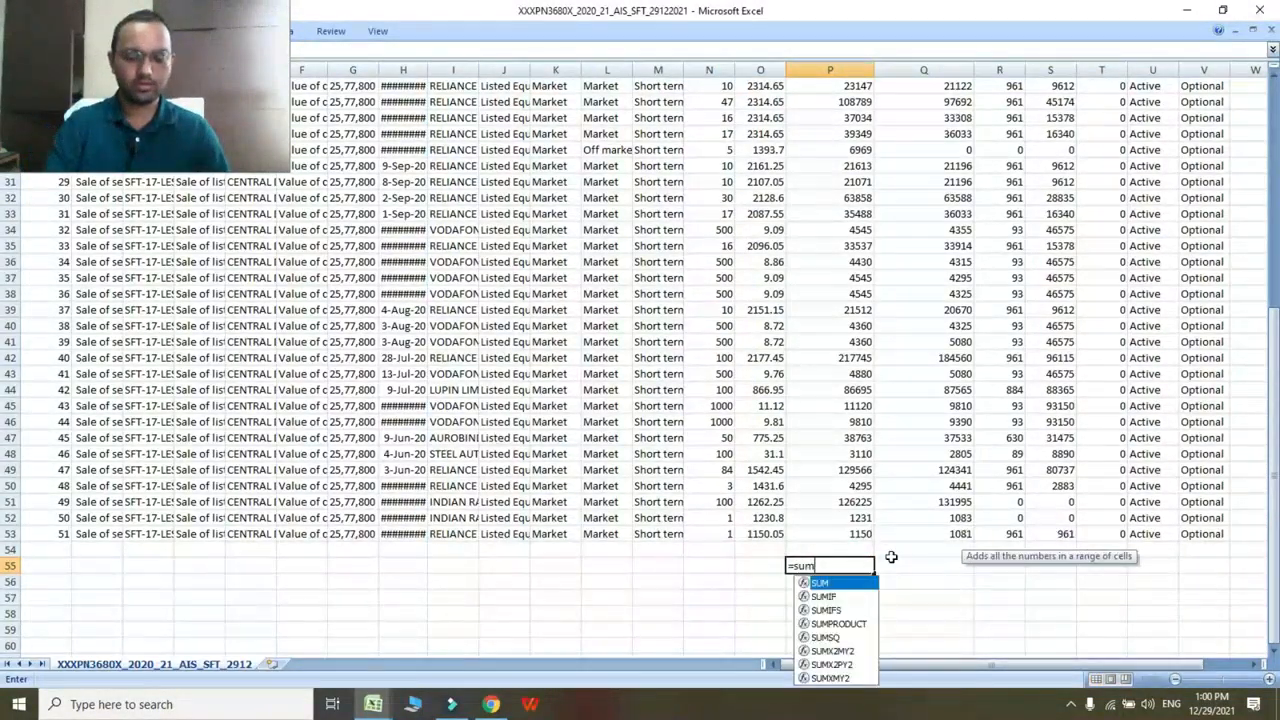
pyautogui.write('(P54')
pyautogui.press('Up')
pyautogui.hotkey('shift', 'Up')
pyautogui.hotkey('shift', 'Up')
pyautogui.hotkey('shift', 'Up')
pyautogui.hotkey('shift', 'Up')
pyautogui.hotkey('shift', 'Up')
pyautogui.hotkey('shift', 'Up')
pyautogui.hotkey('shift', 'Up')
pyautogui.hotkey('shift', 'Up')
pyautogui.hotkey('shift', 'Up')
pyautogui.hotkey('shift', 'Up')
pyautogui.hotkey('shift', 'Up')
pyautogui.hotkey('shift', 'Up')
pyautogui.hotkey('shift', 'Up')
pyautogui.hotkey('shift', 'Up')
pyautogui.hotkey('shift', 'Up')
pyautogui.hotkey('shift', 'Up')
pyautogui.hotkey('shift', 'Up')
pyautogui.hotkey('shift', 'Up')
pyautogui.hotkey('shift', 'Up')
pyautogui.hotkey('shift', 'Up')
pyautogui.hotkey('shift', 'Up')
pyautogui.hotkey('shift', 'Up')
pyautogui.hotkey('shift', 'Up')
pyautogui.hotkey('shift', 'Up')
pyautogui.hotkey('shift', 'Up')
pyautogui.hotkey('shift', 'Up')
pyautogui.hotkey('shift', 'Up')
pyautogui.hotkey('shift', 'Up')
pyautogui.hotkey('shift', 'Up')
pyautogui.hotkey('shift', 'Up')
pyautogui.hotkey('shift', 'Up')
pyautogui.hotkey('shift', 'Up')
pyautogui.hotkey('shift', 'Up')
pyautogui.hotkey('shift', 'Up')
pyautogui.hotkey('shift', 'Up')
pyautogui.hotkey('shift', 'Up')
pyautogui.hotkey('shift', 'Up')
pyautogui.hotkey('shift', 'Up')
pyautogui.hotkey('shift', 'Up')
pyautogui.hotkey('shift', 'Up')
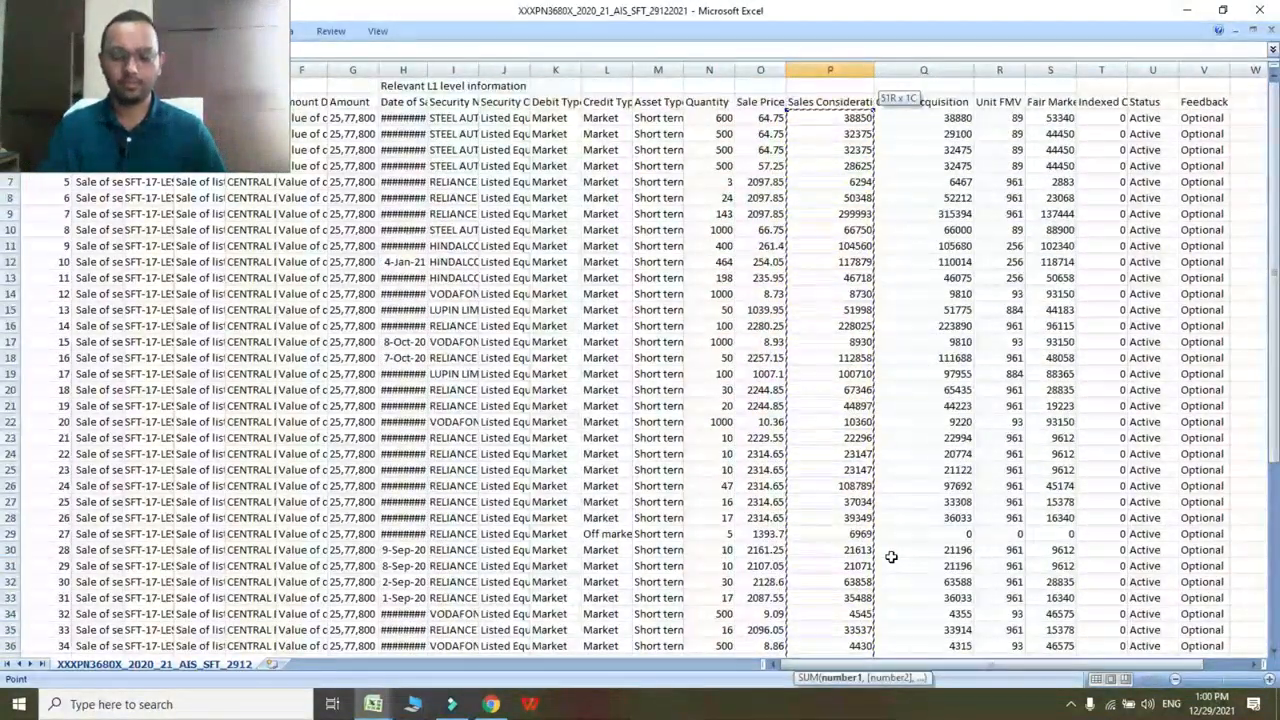
pyautogui.press('Return')
pyautogui.press('Up')
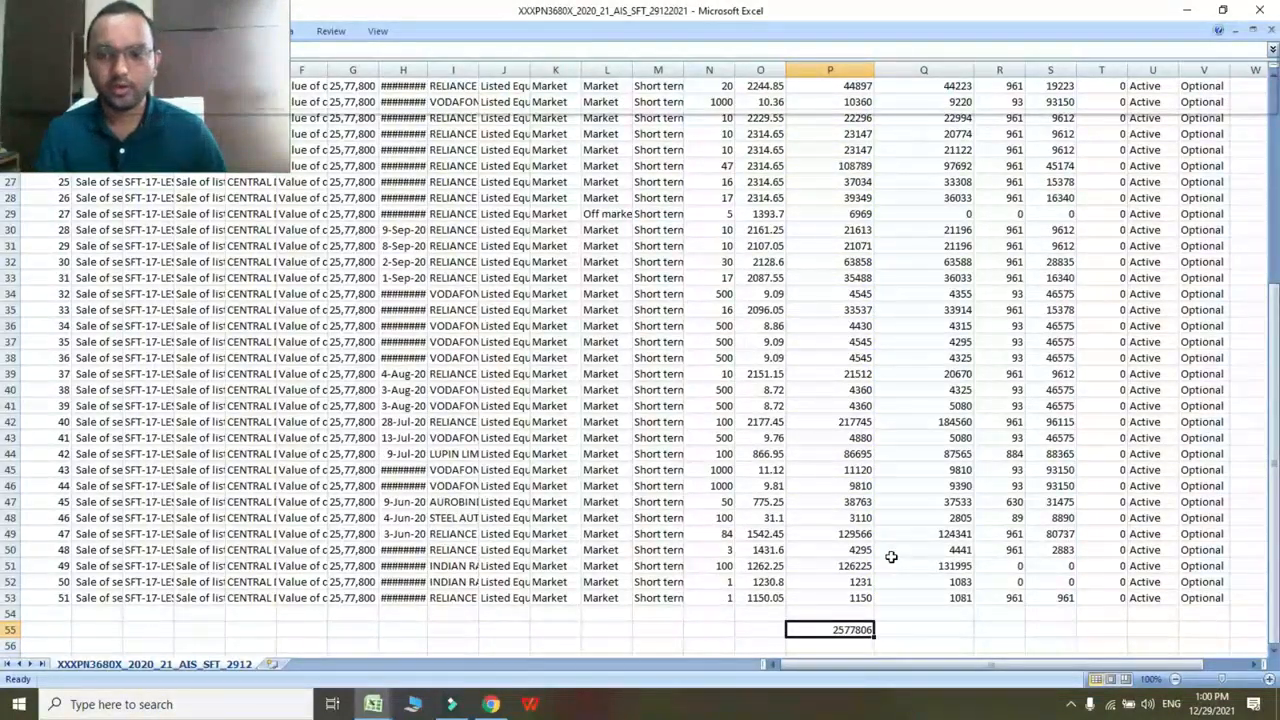
# Step: Apply the comma number style to the total in P55 and copy its formula to Q55 to total the Cost of Acquisition
pyautogui.hotkey('alt', 'h')
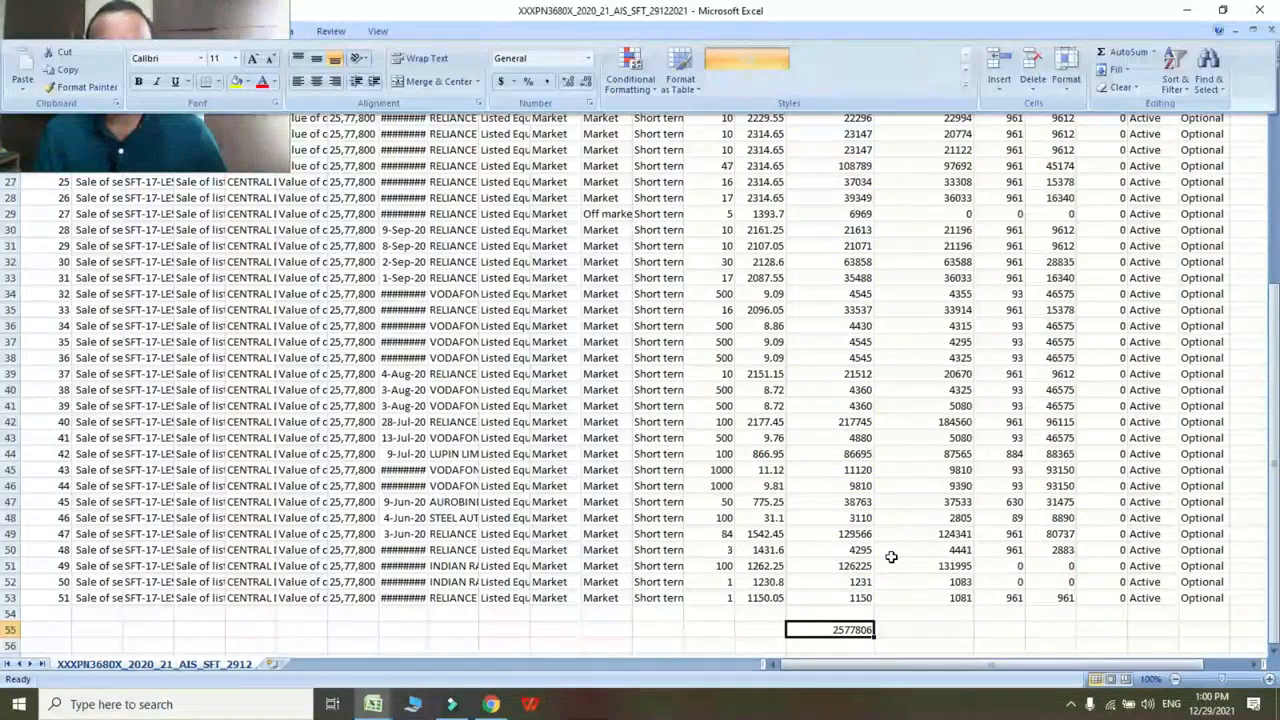
pyautogui.press('k')
pyautogui.press('Right')
pyautogui.press('Left')
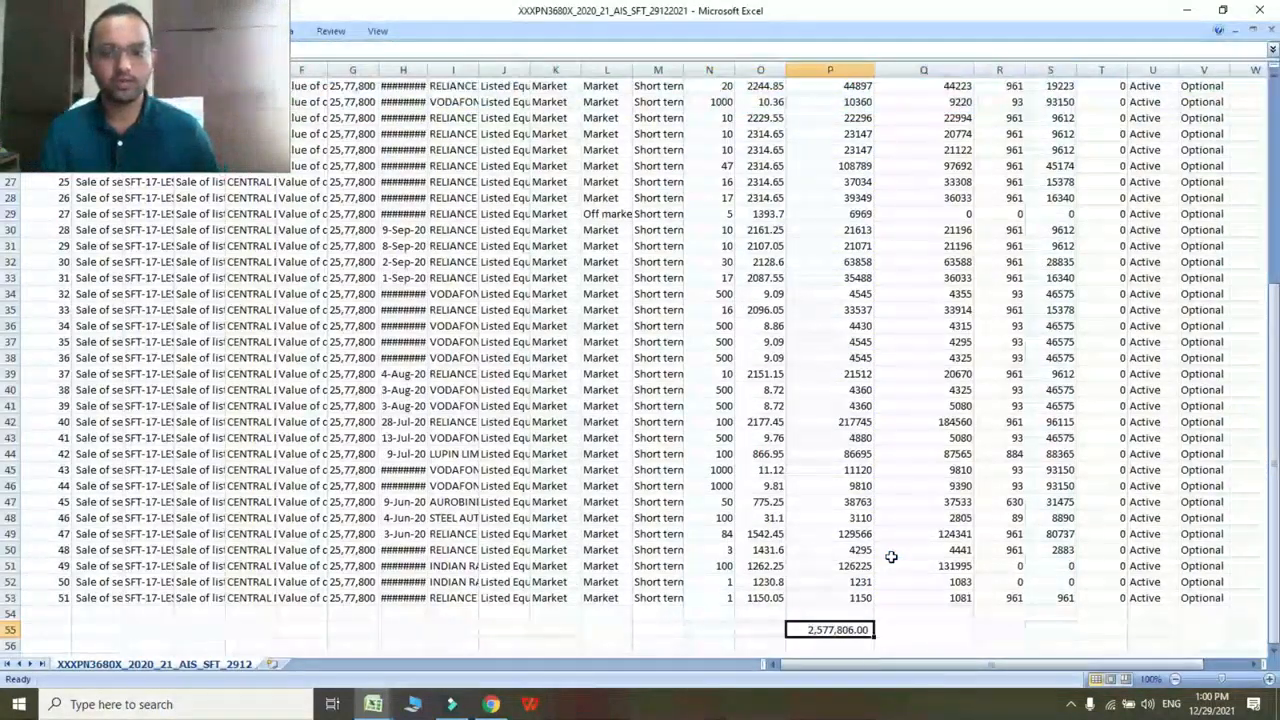
pyautogui.hotkey('ctrl', 'c')
pyautogui.press('Right')
pyautogui.hotkey('ctrl', 'v')
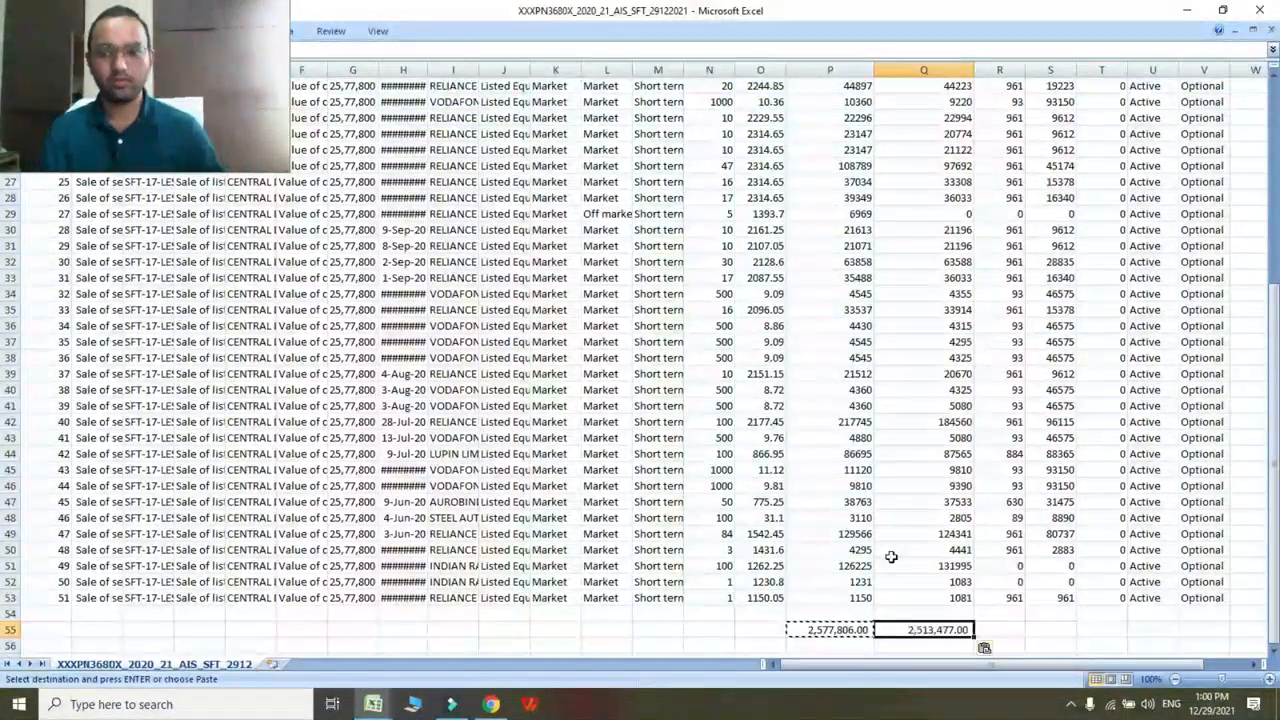
# Step: Calculate the gain in cell Q57 by subtracting the Cost of Acquisition total in Q55 from the Sales Consideration total in P55
pyautogui.press('Right')
pyautogui.press('Down')
pyautogui.press('Down')
pyautogui.press('Escape')
pyautogui.press('Left')
pyautogui.write('=')
pyautogui.press('Left')
pyautogui.press('Up')
pyautogui.press('Up')
pyautogui.write('-')
pyautogui.press('Up')
pyautogui.press('Up')
pyautogui.press('Return')
pyautogui.press('Up')
pyautogui.press('Left')
pyautogui.press('Up')
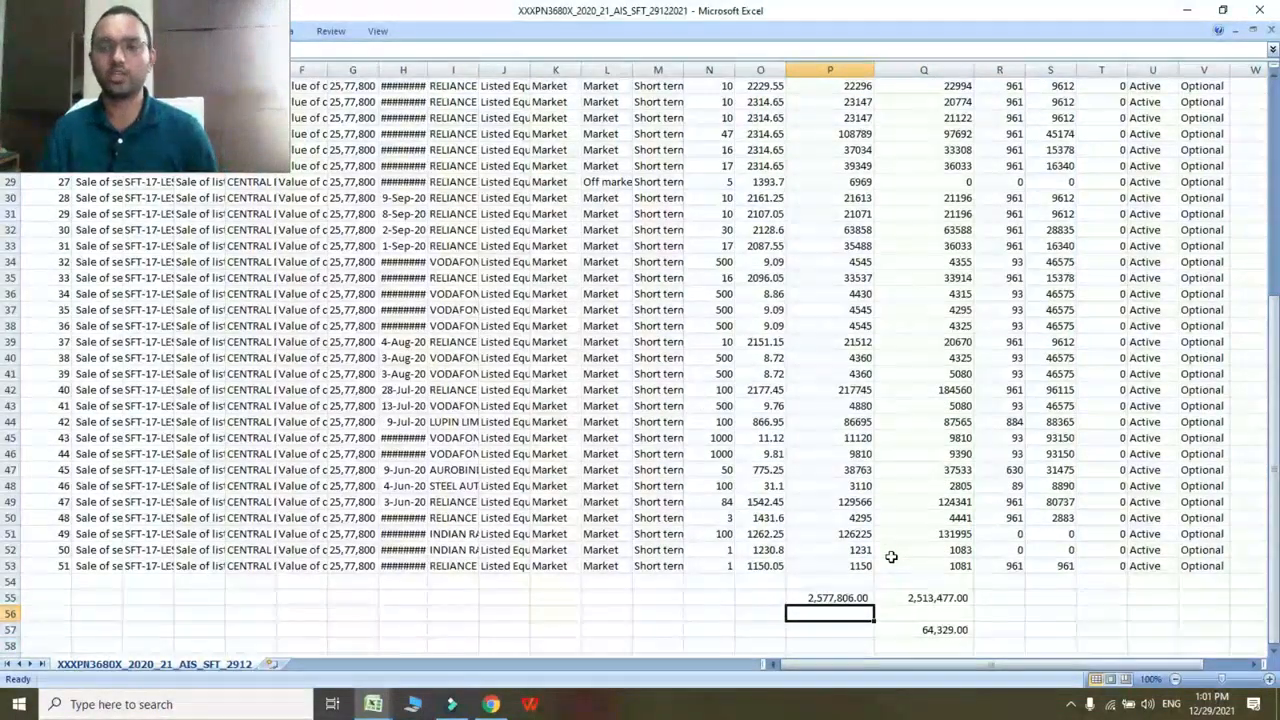
# Step: Check the sale rows against the sales total, the acquisition cost total and the calculated gain
pyautogui.scroll(7, 1025, 486)
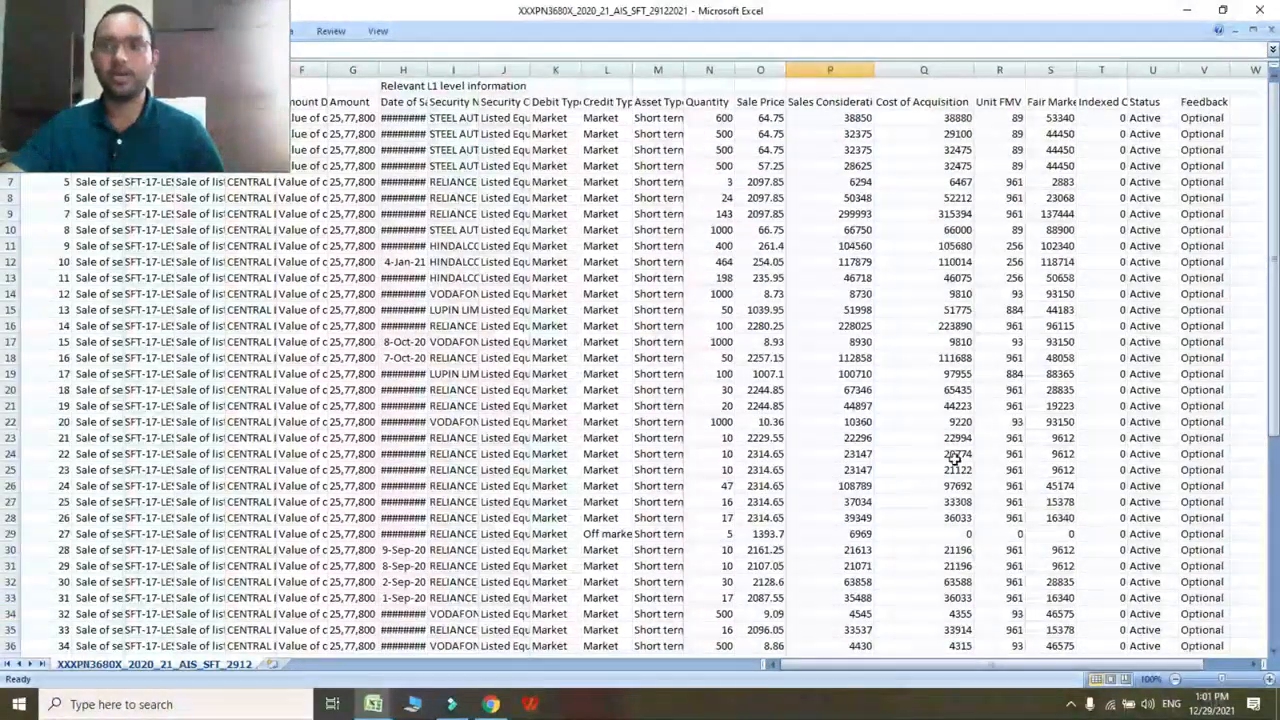
pyautogui.scroll(-9, 956, 460)
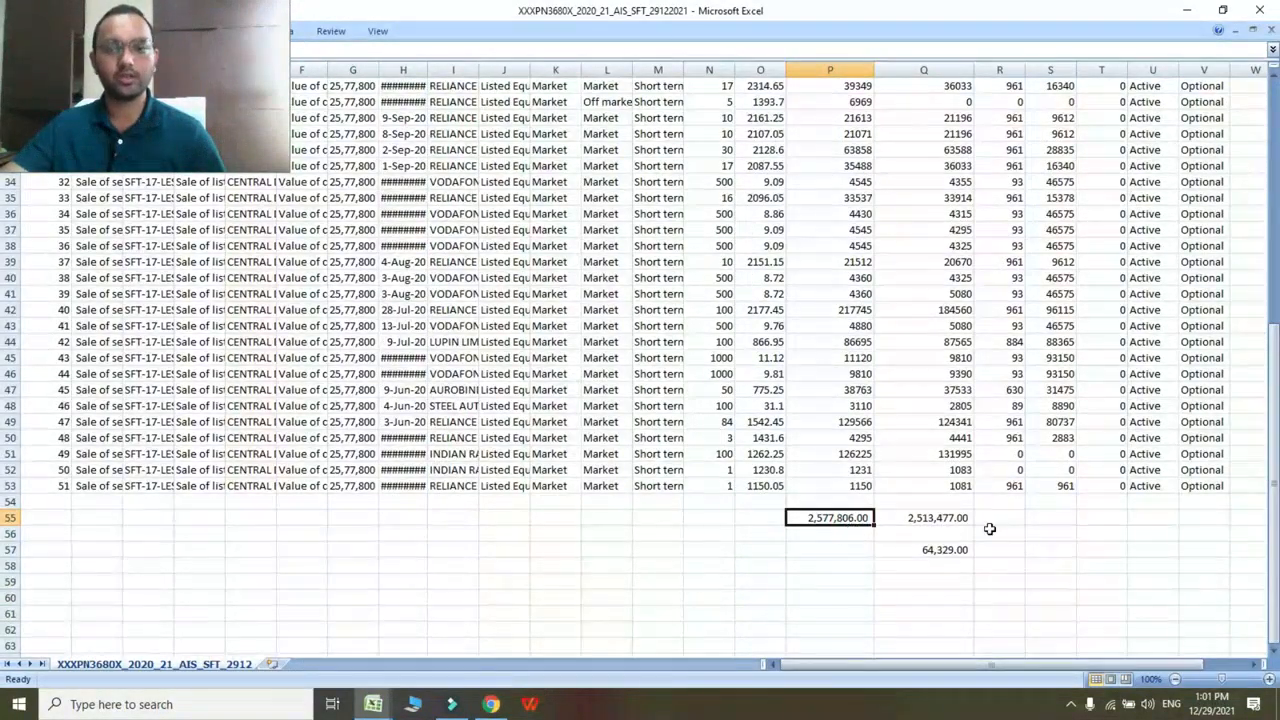
pyautogui.click(941, 516)
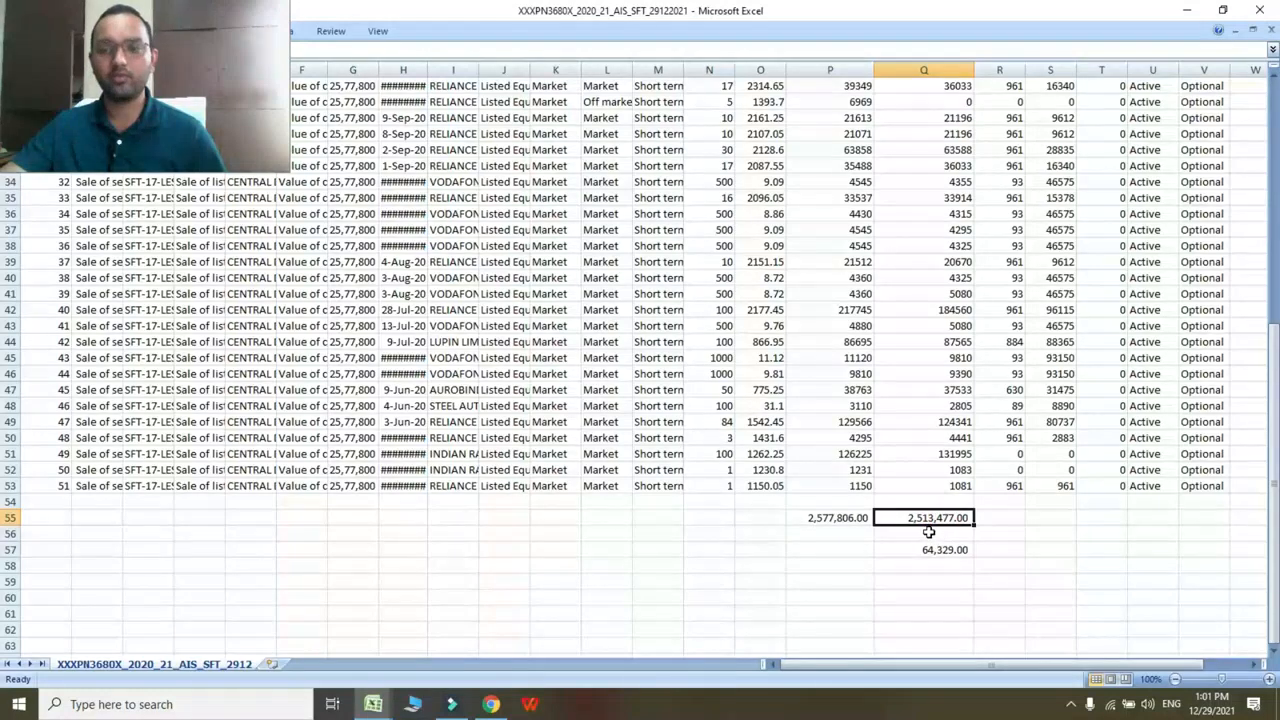
pyautogui.click(952, 554)
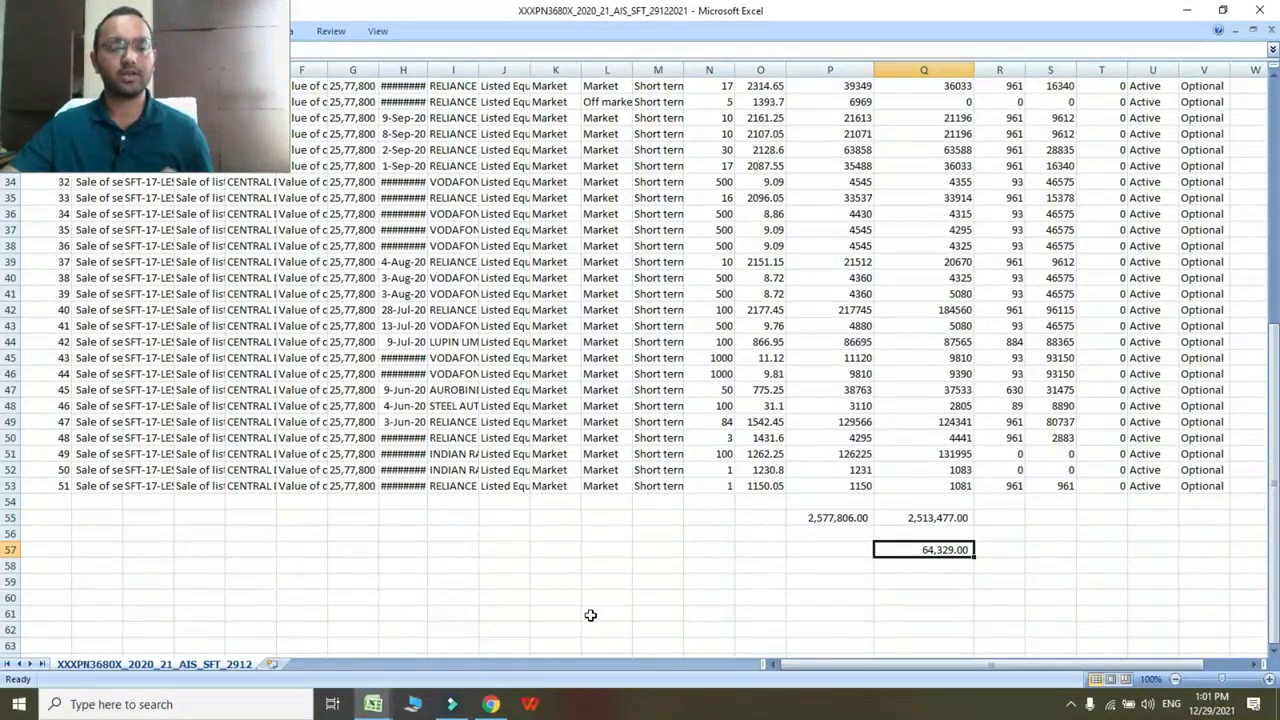
# Step: Switch to the e-Filing portal in Chrome and open Schedule Capital Gains of the ITR-2 return
pyautogui.click(491, 704)
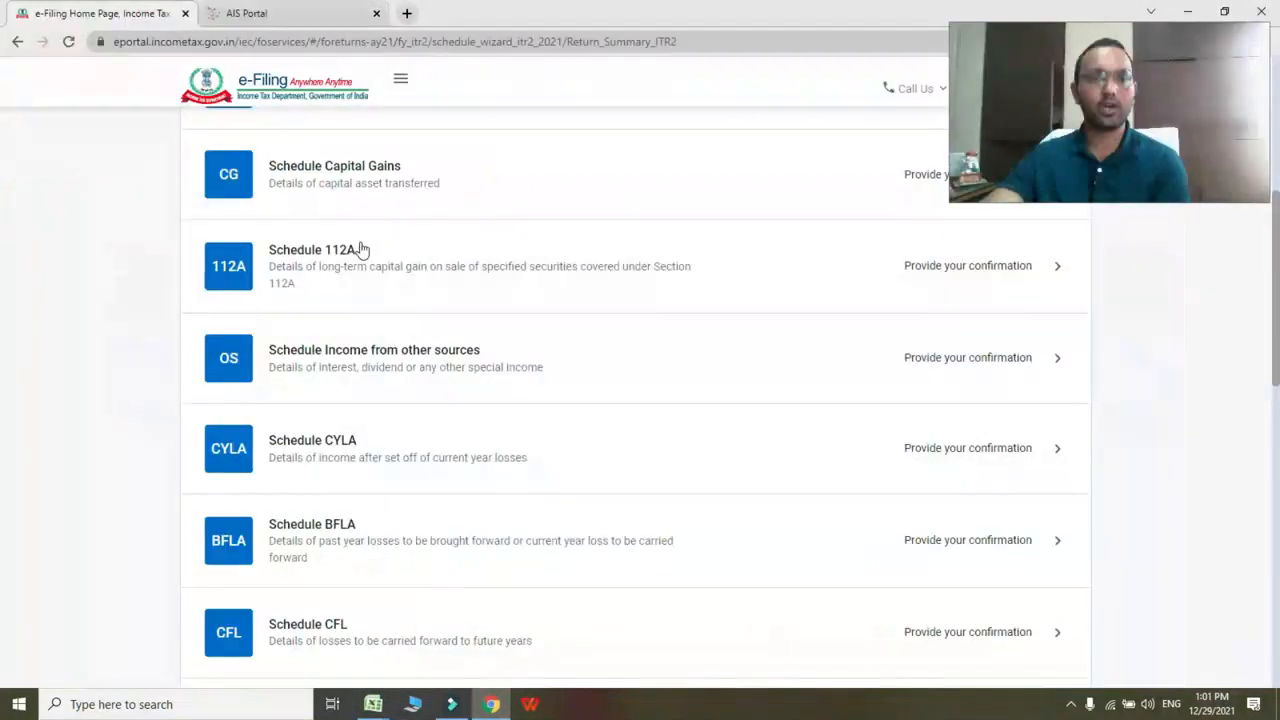
pyautogui.scroll(1, 362, 250)
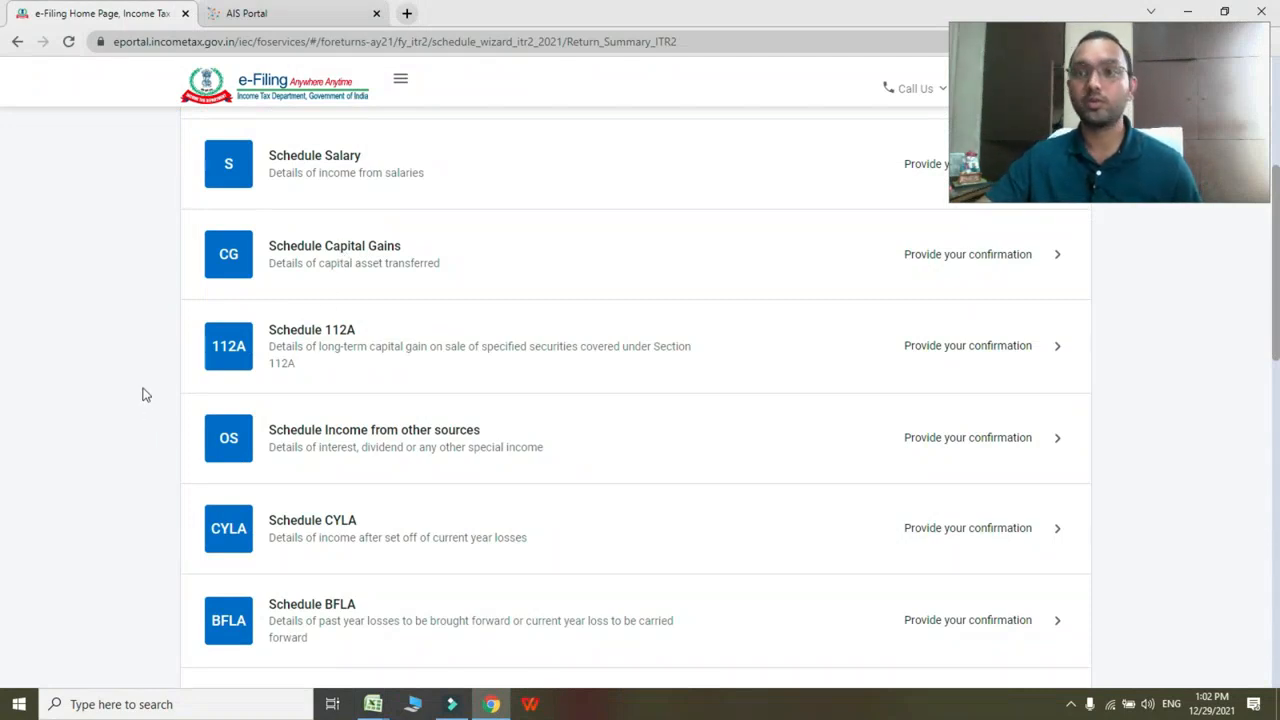
pyautogui.click(357, 254)
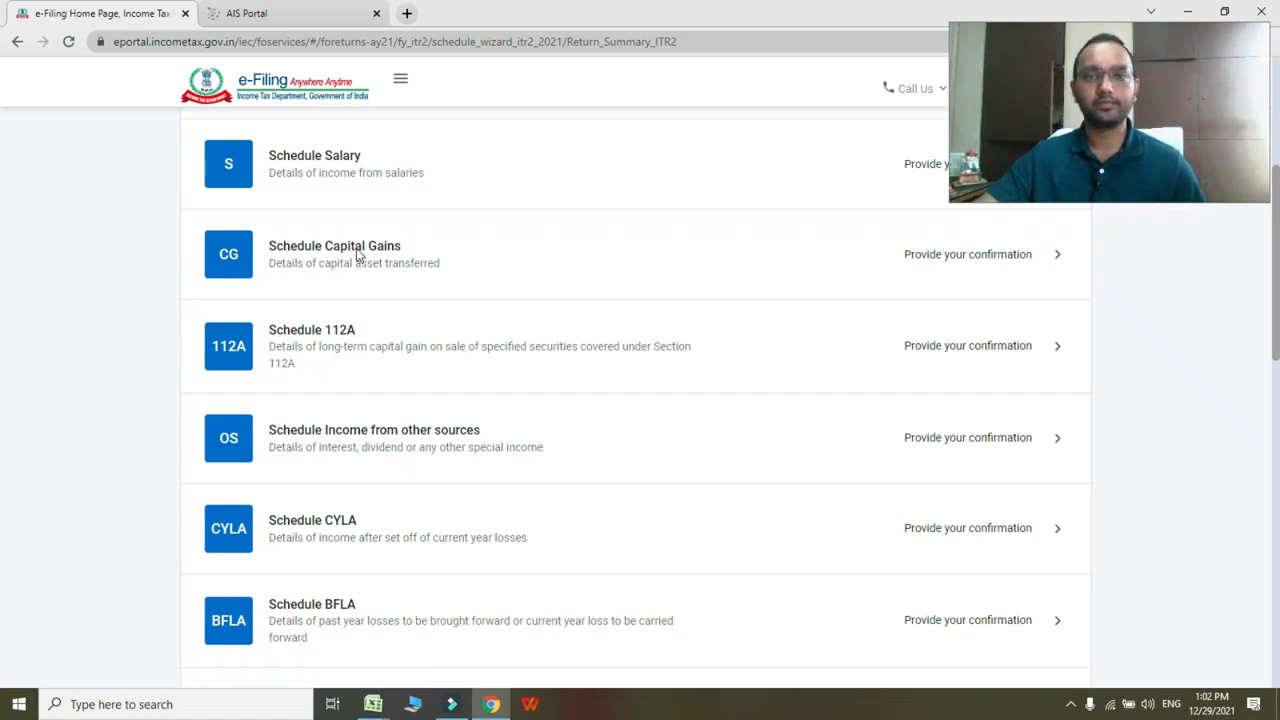
pyautogui.scroll(-1, 368, 258)
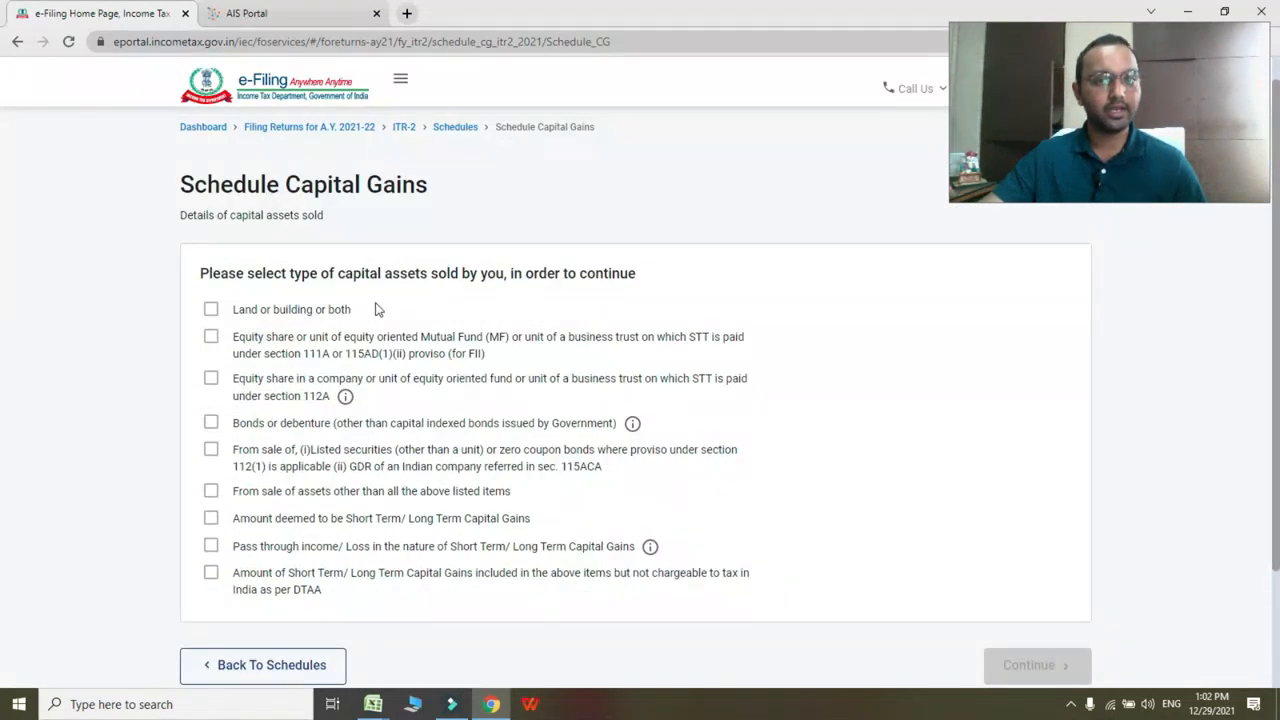
# Step: Select equity shares with STT paid under section 111A and under section 112A as the assets sold and continue
pyautogui.scroll(-1, 405, 305)
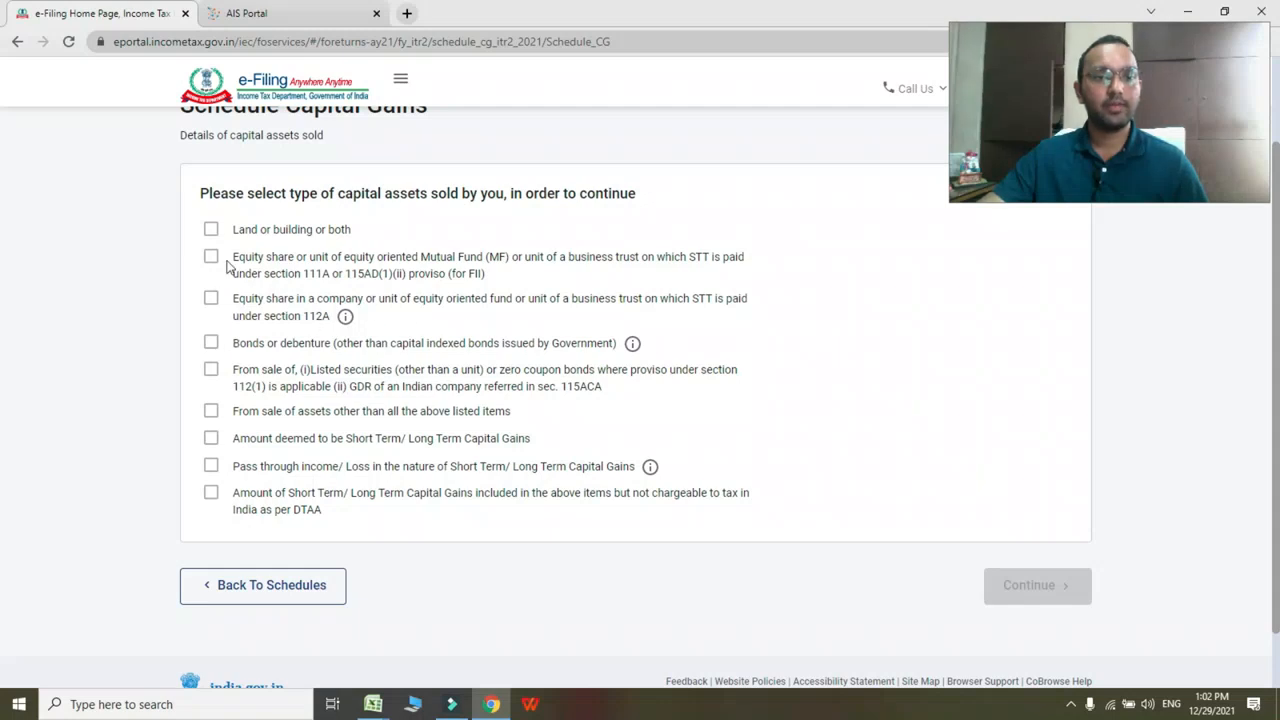
pyautogui.click(211, 258)
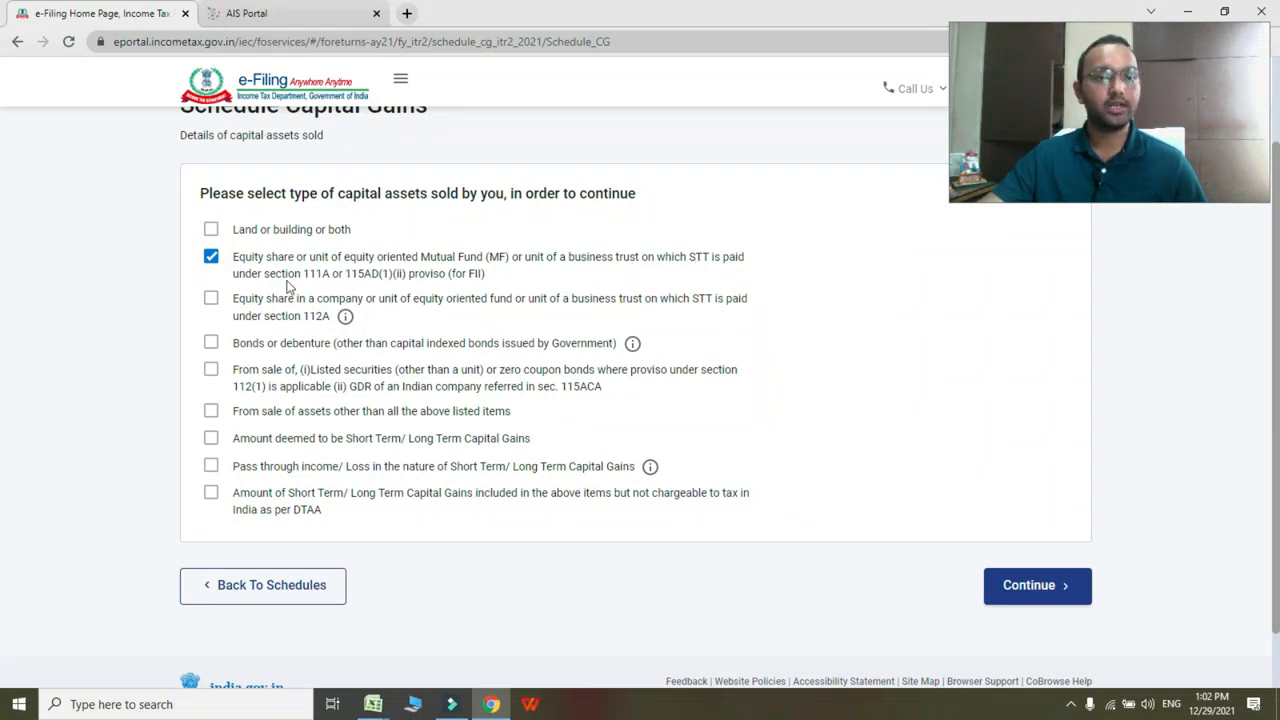
pyautogui.click(211, 300)
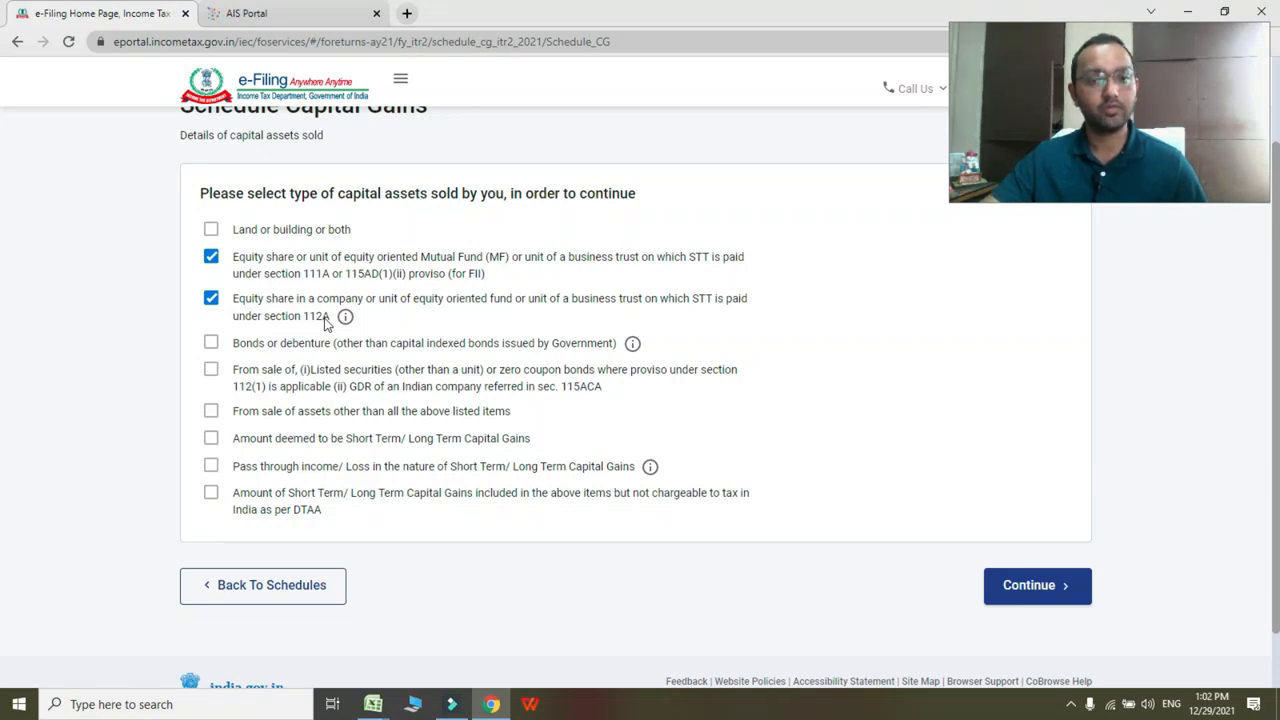
pyautogui.click(210, 298)
pyautogui.click(1057, 588)
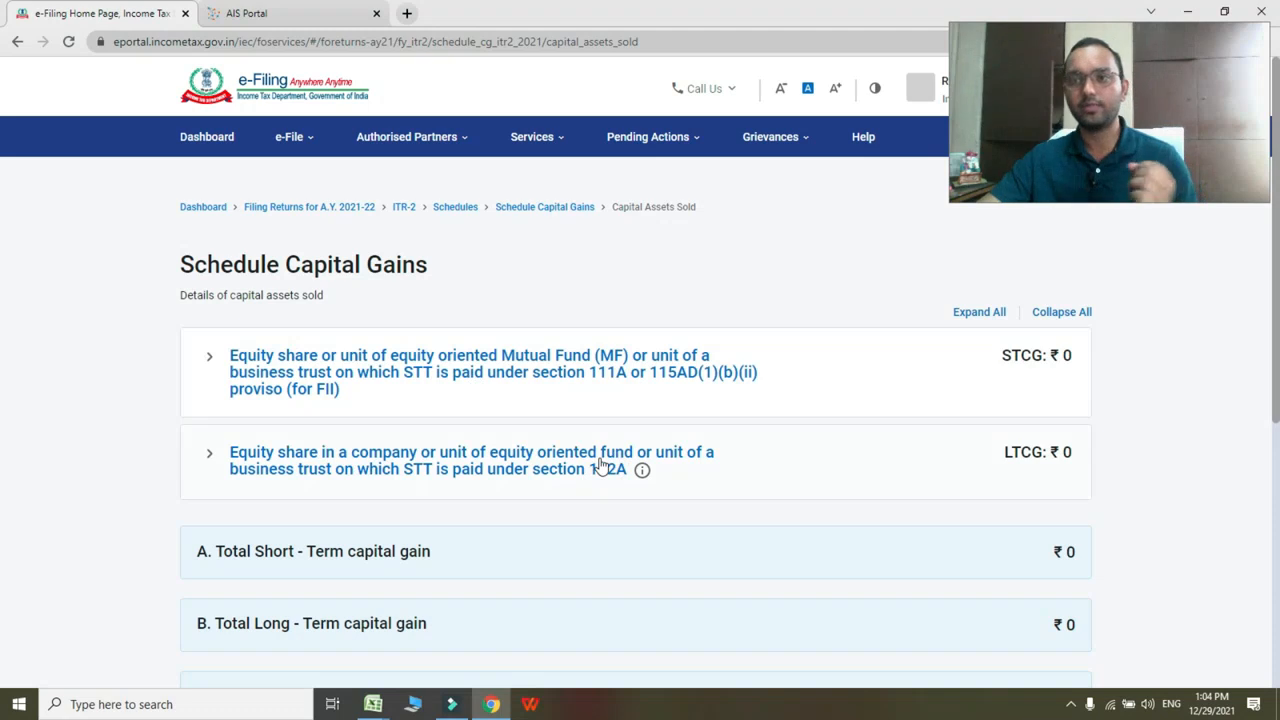
# Step: Start adding sale details to the section 111A / 115AD equity share item and choose Section 111A
pyautogui.click(345, 368)
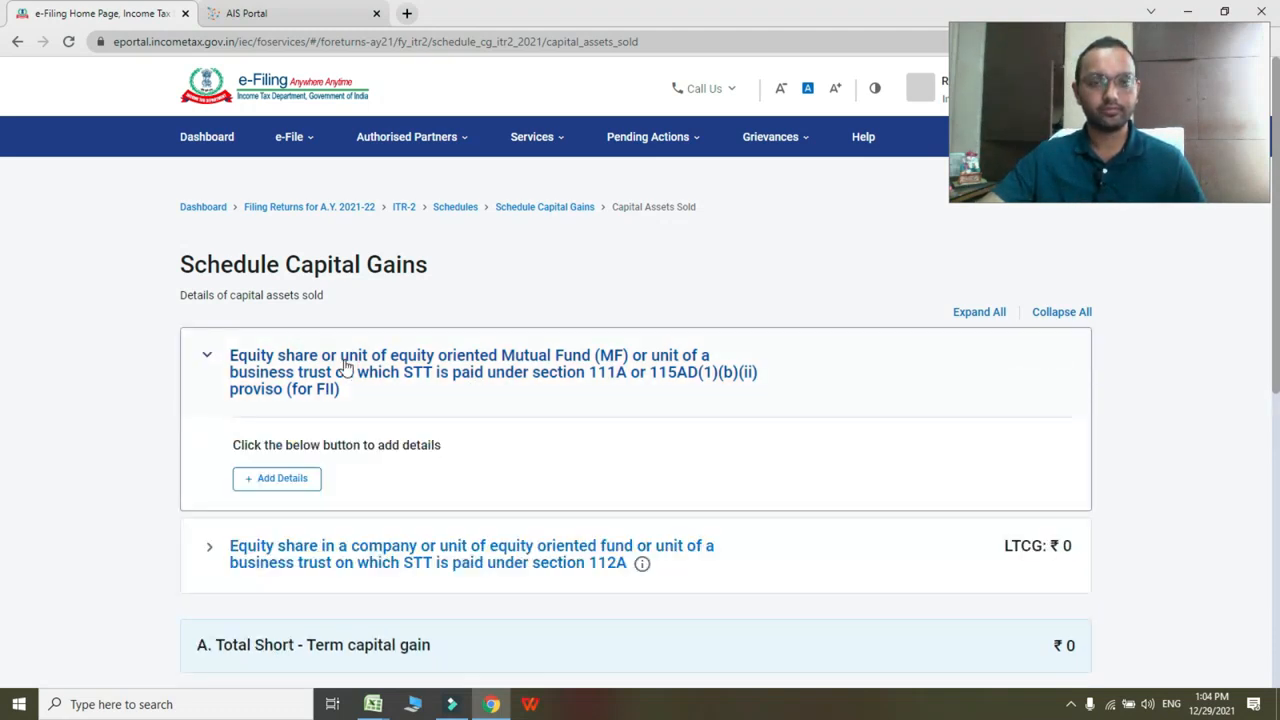
pyautogui.click(296, 480)
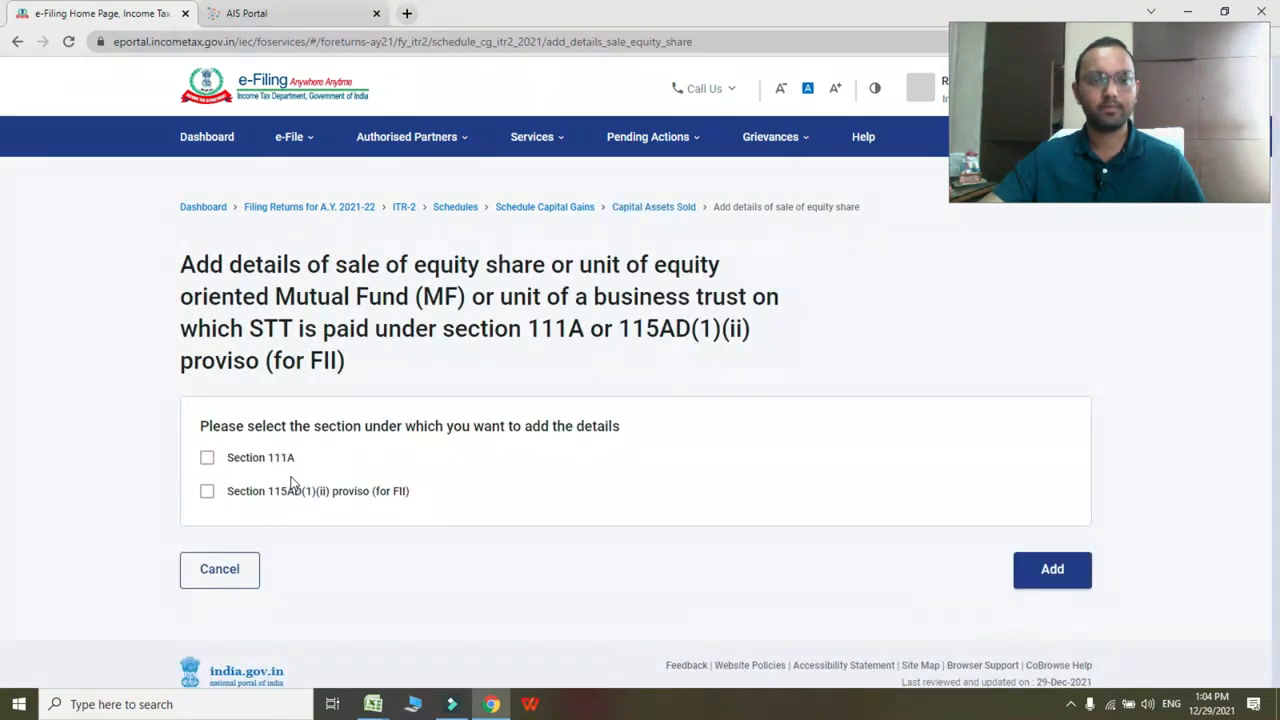
pyautogui.click(211, 459)
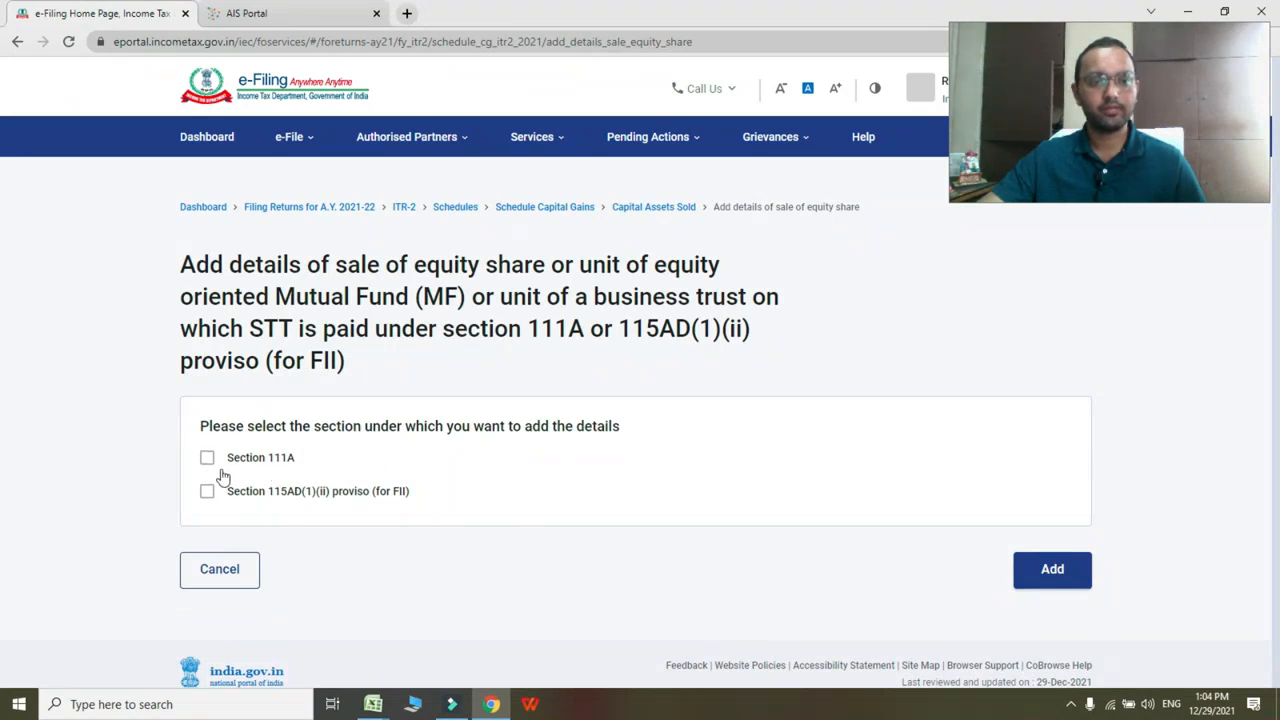
pyautogui.click(208, 459)
pyautogui.scroll(-1, 625, 522)
pyautogui.scroll(-2, 625, 524)
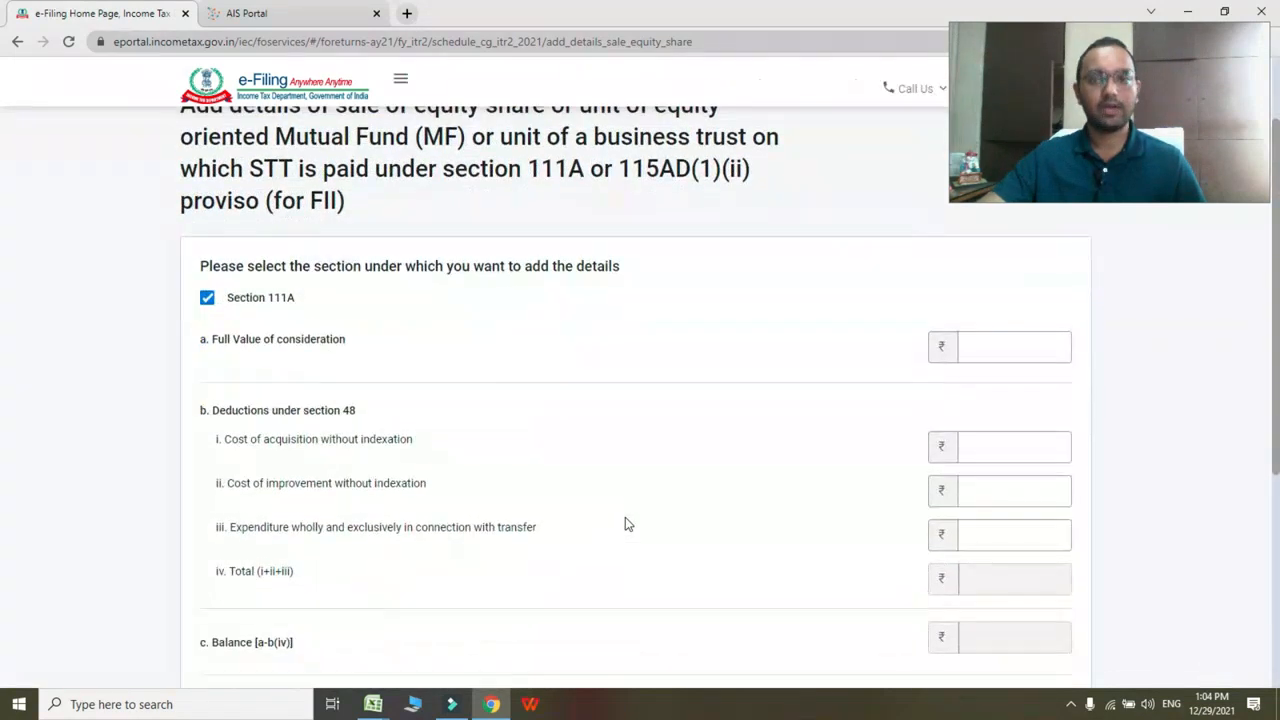
# Step: Look up the acquisition cost total in the Excel sheet and enter 2513477 as the cost of acquisition without indexation
pyautogui.click(1040, 271)
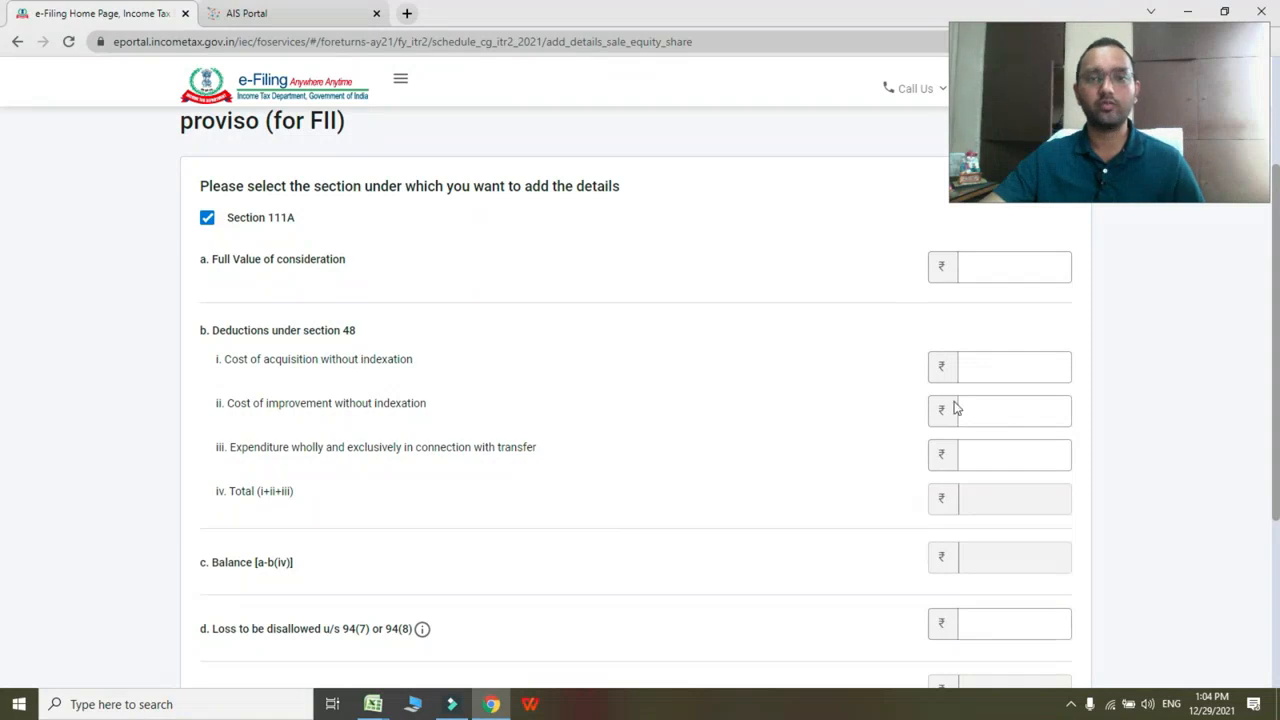
pyautogui.click(1022, 370)
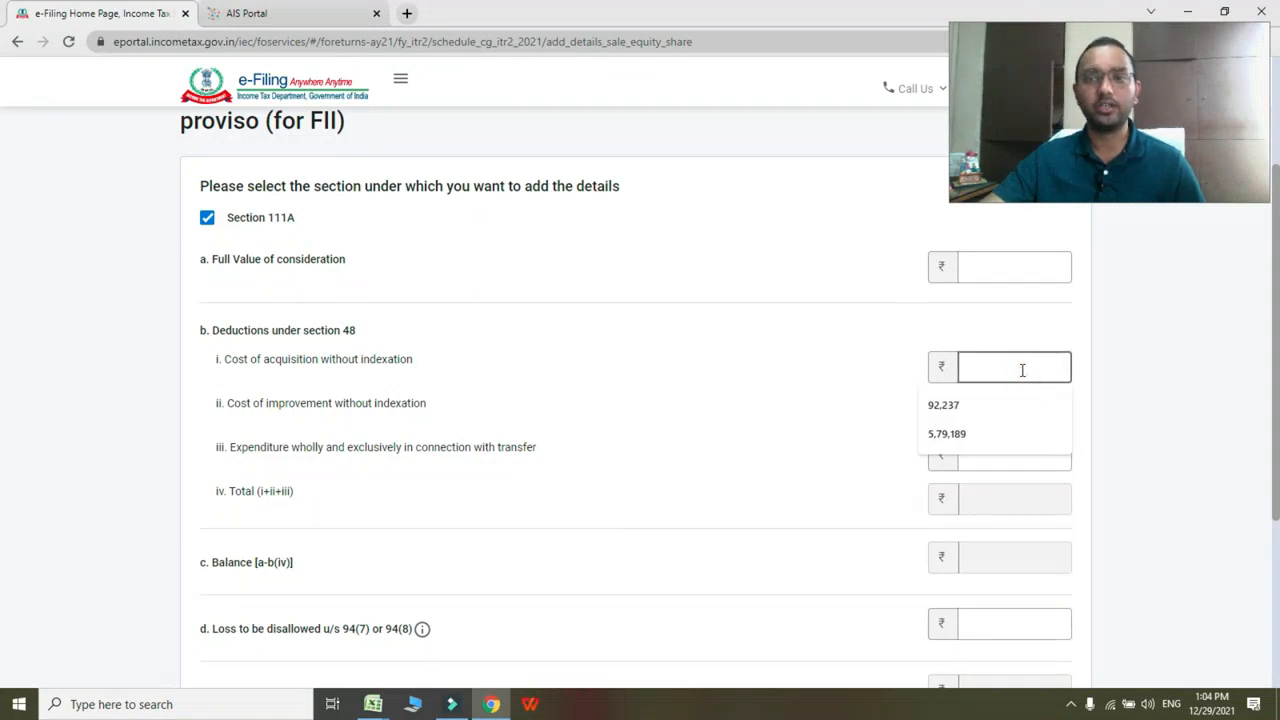
pyautogui.click(769, 429)
pyautogui.click(234, 10)
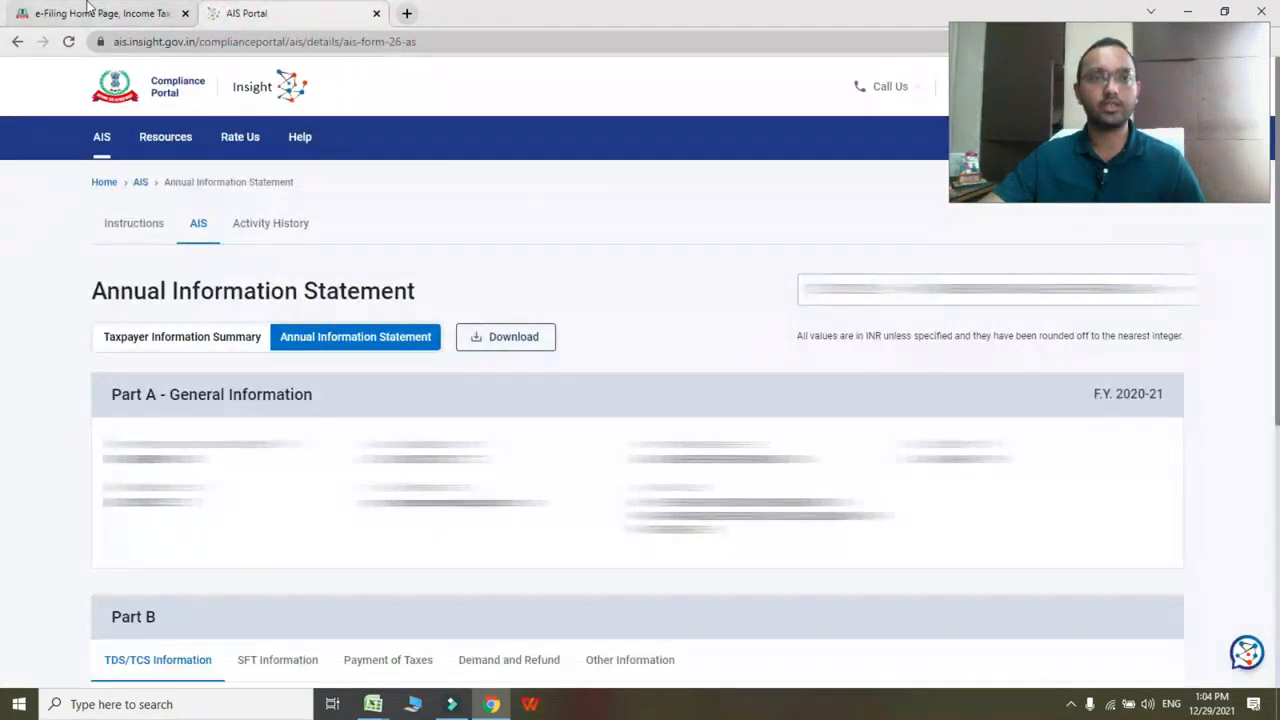
pyautogui.click(88, 8)
pyautogui.moveTo(373, 704)
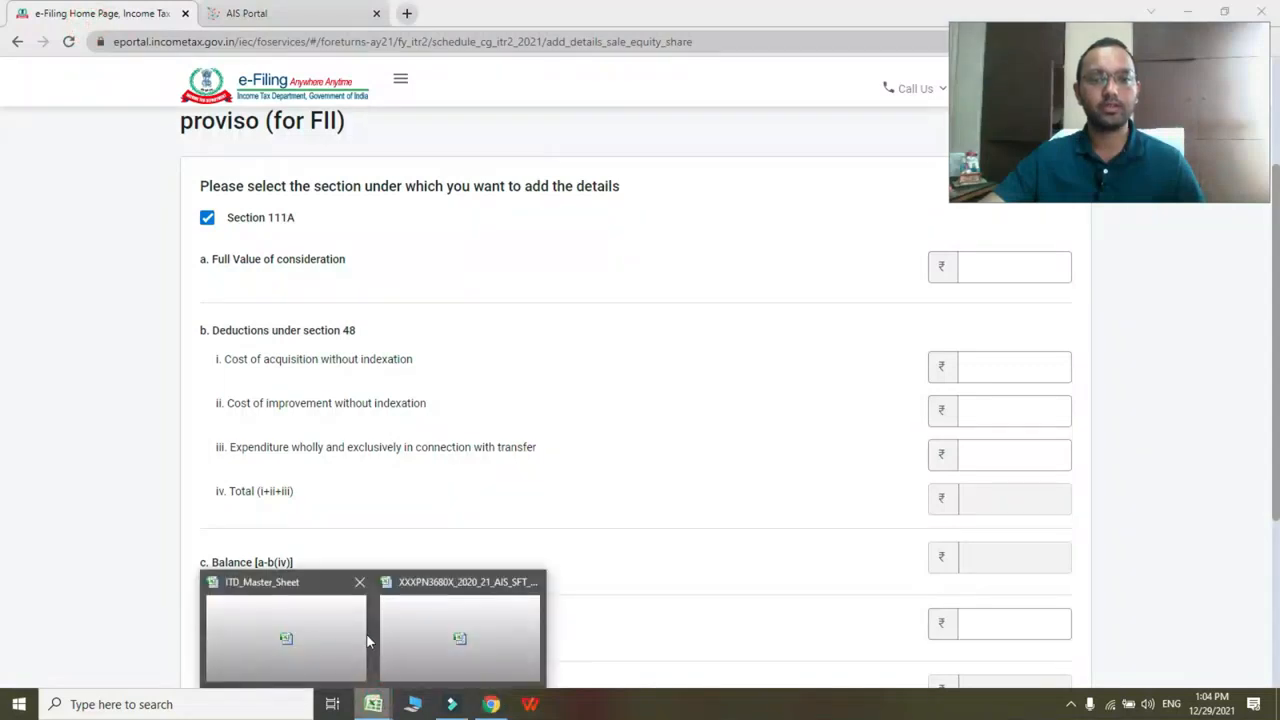
pyautogui.click(409, 613)
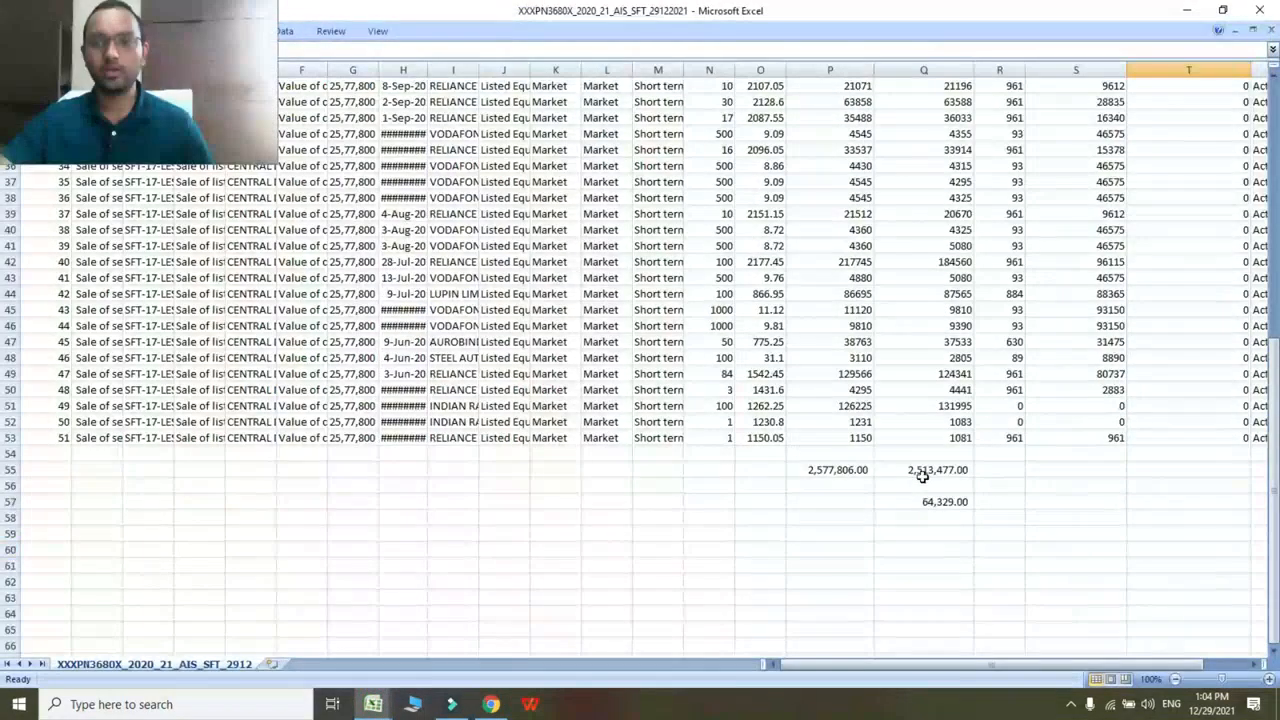
pyautogui.hotkey('alt', 'Tab')
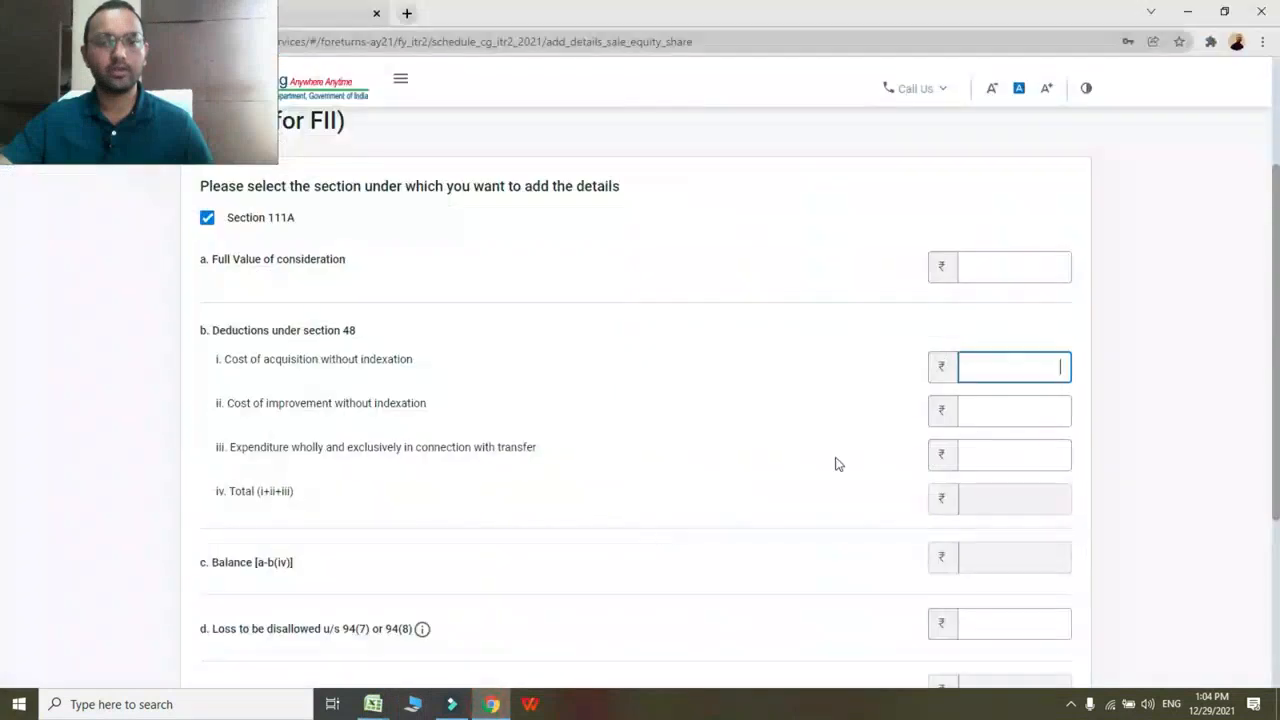
pyautogui.write('2513477')
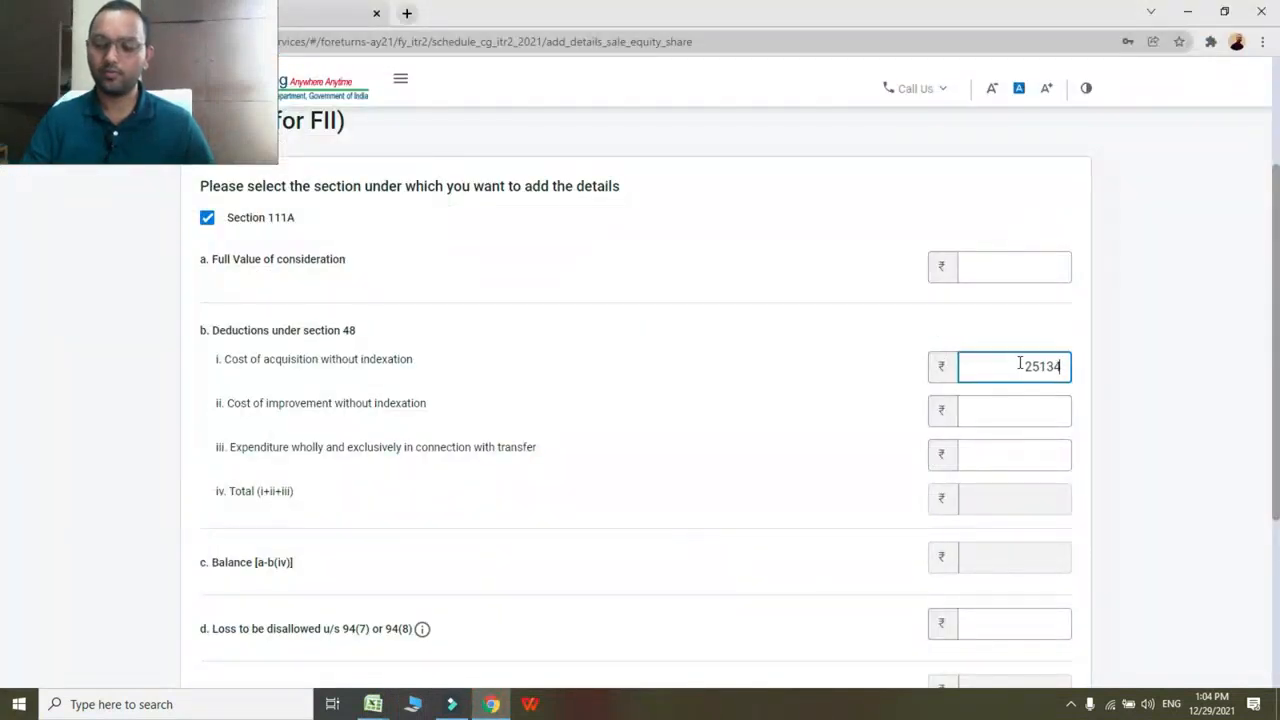
# Step: Look up the sales total in the Excel sheet and enter 2577806 as the full value of consideration
pyautogui.click(1022, 266)
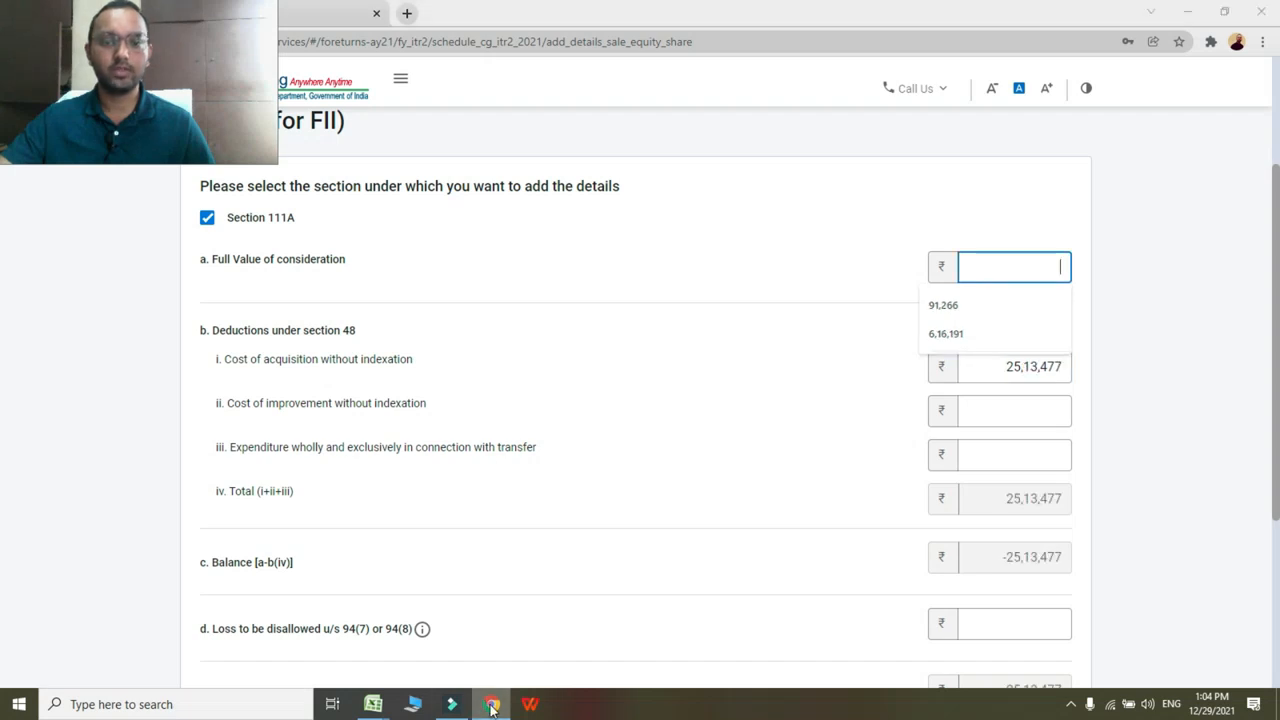
pyautogui.hotkey('alt', 'Tab')
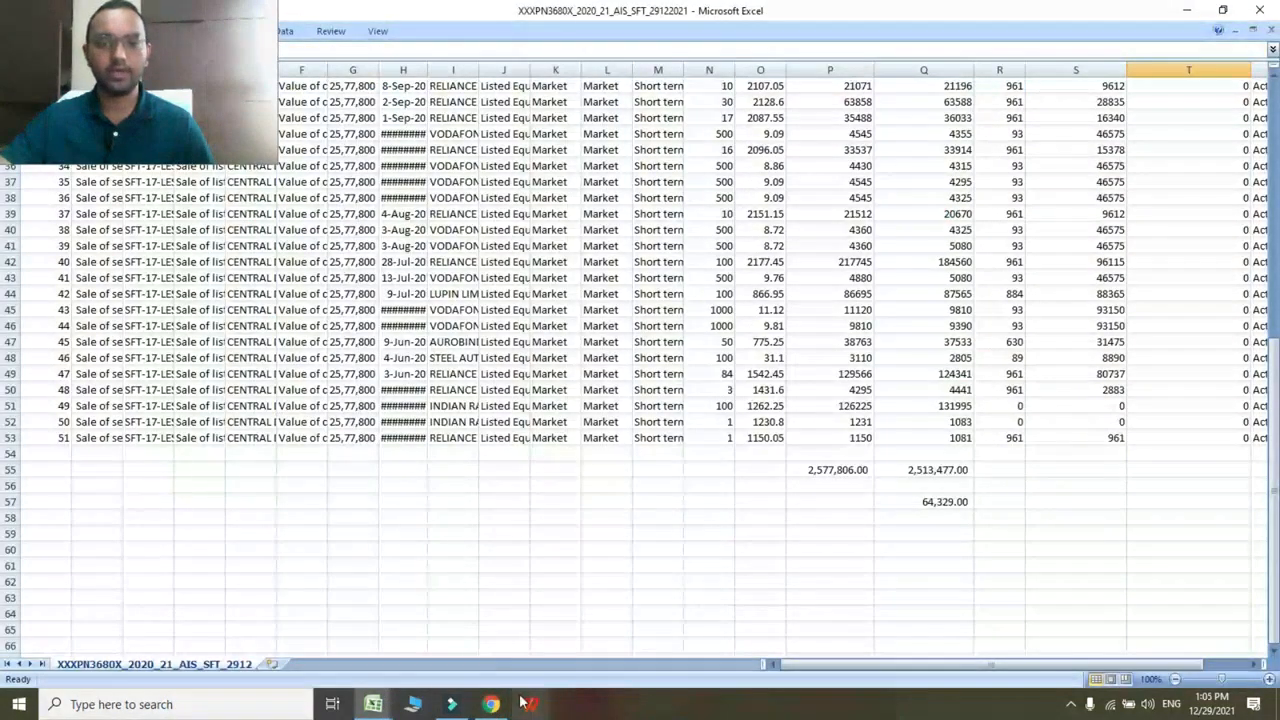
pyautogui.hotkey('alt', 'Tab')
pyautogui.write('2577806')
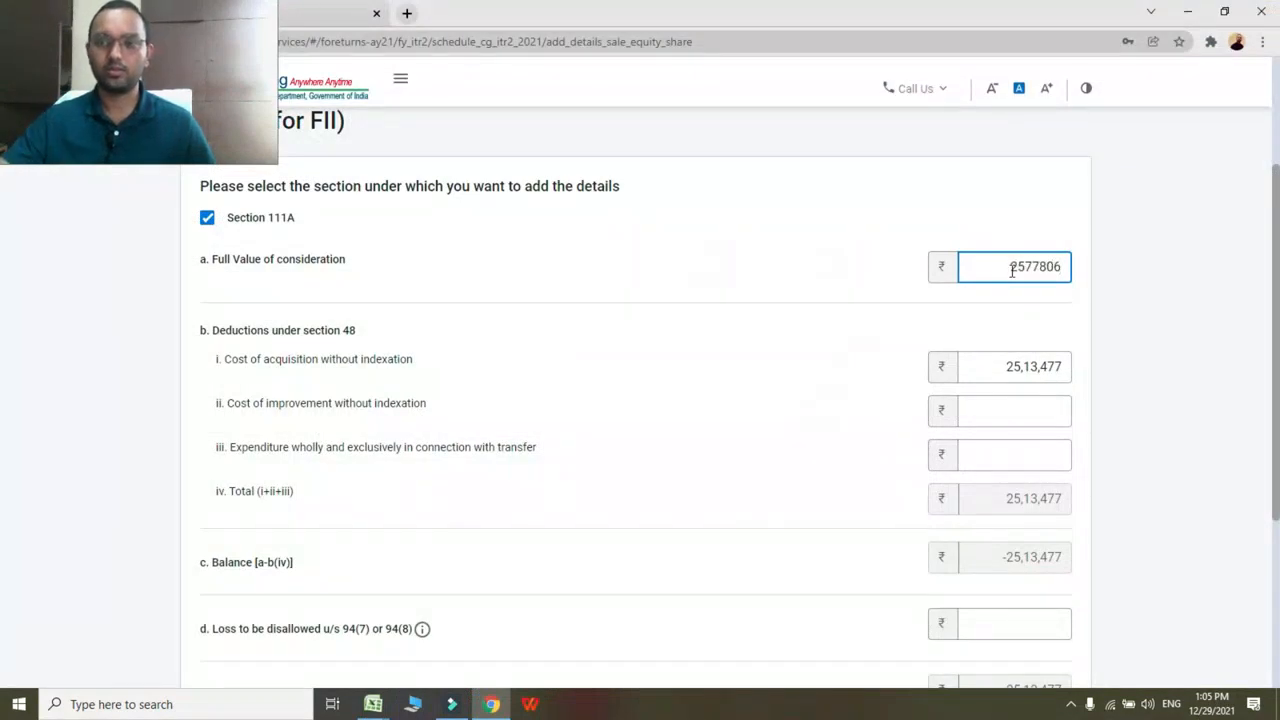
pyautogui.click(1195, 307)
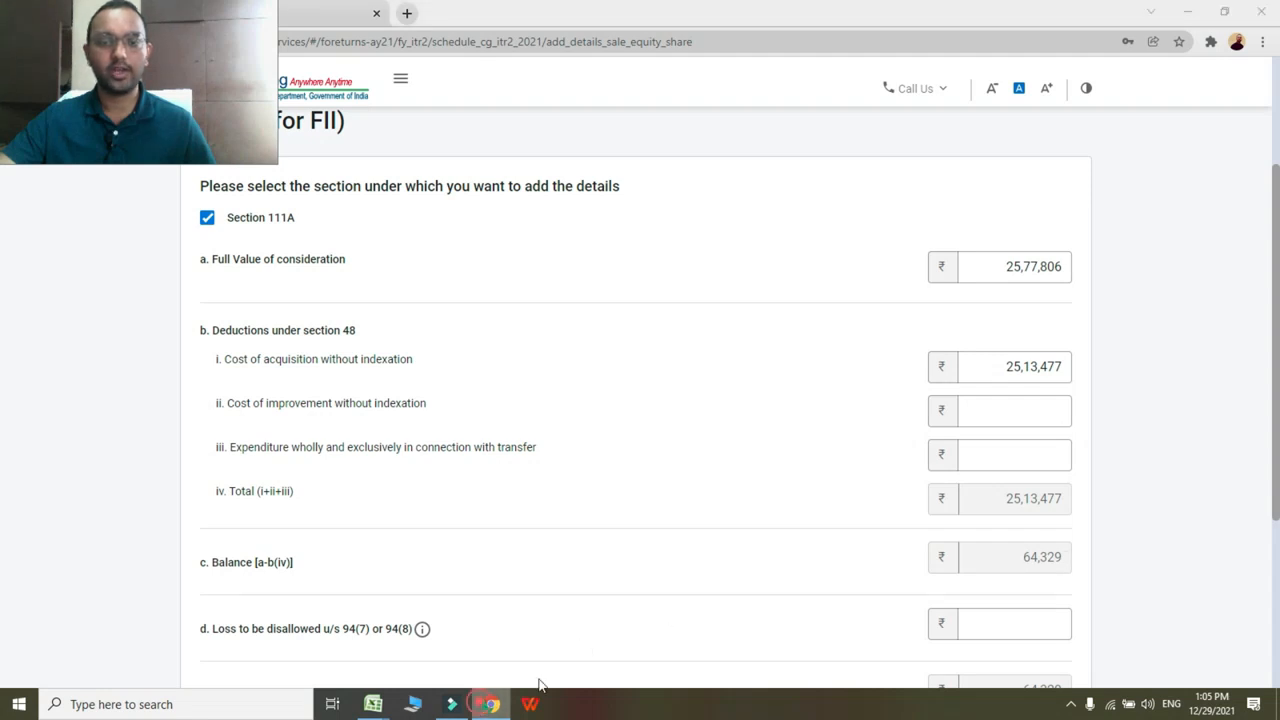
# Step: Compare the form's balance with the gain in cell Q57 of the Excel sheet and return to the e-Filing portal
pyautogui.hotkey('alt', 'Tab')
pyautogui.click(937, 501)
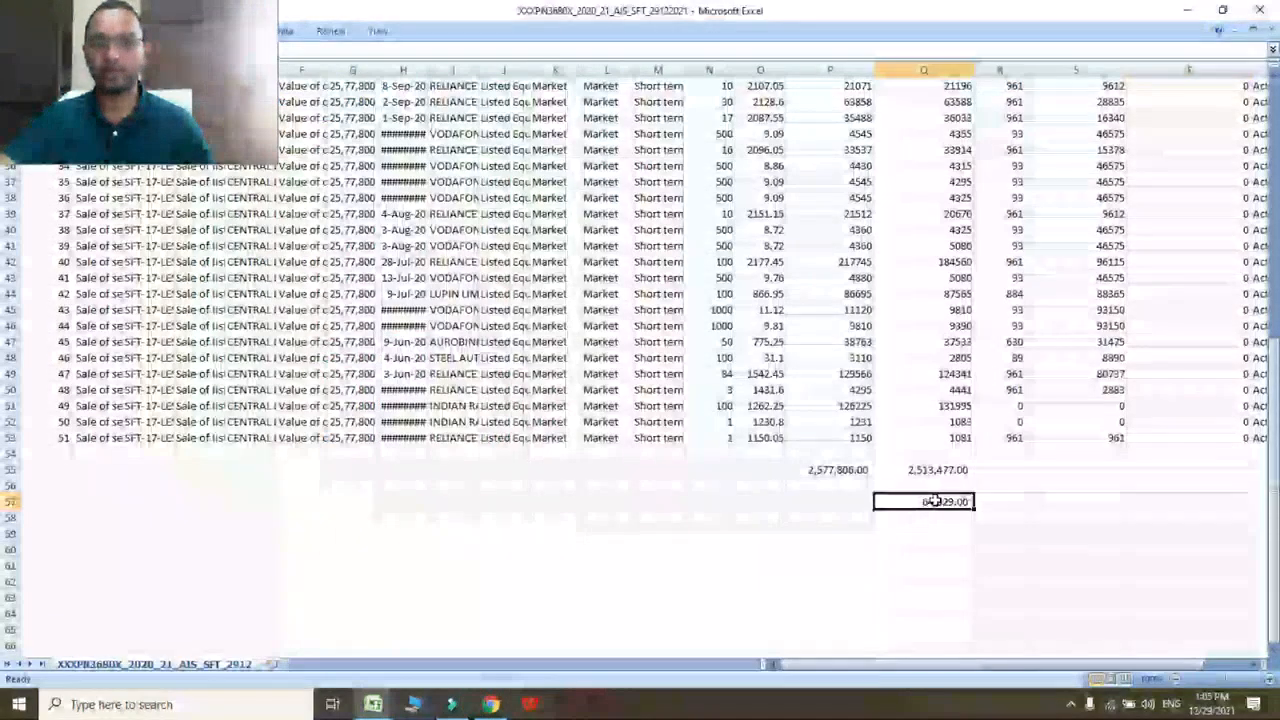
pyautogui.click(491, 704)
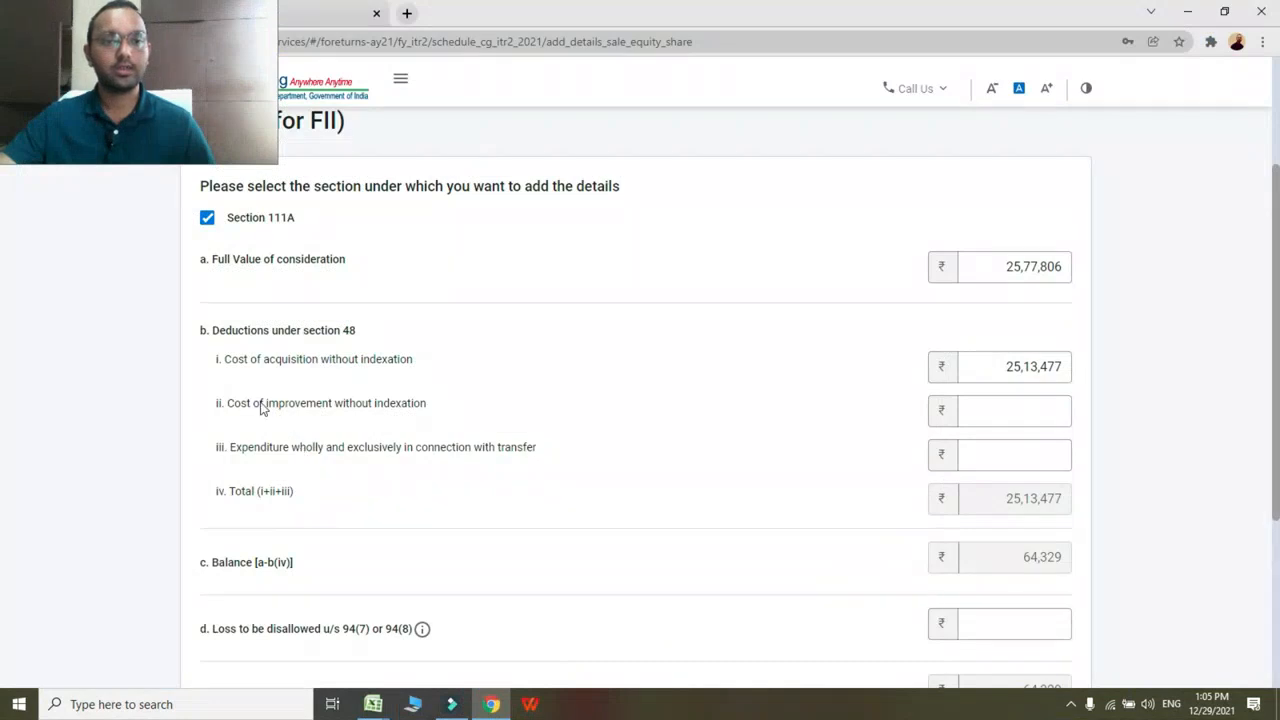
# Step: Enter 0 for both the cost of improvement without indexation and the expenditure in connection with transfer
pyautogui.click(1031, 402)
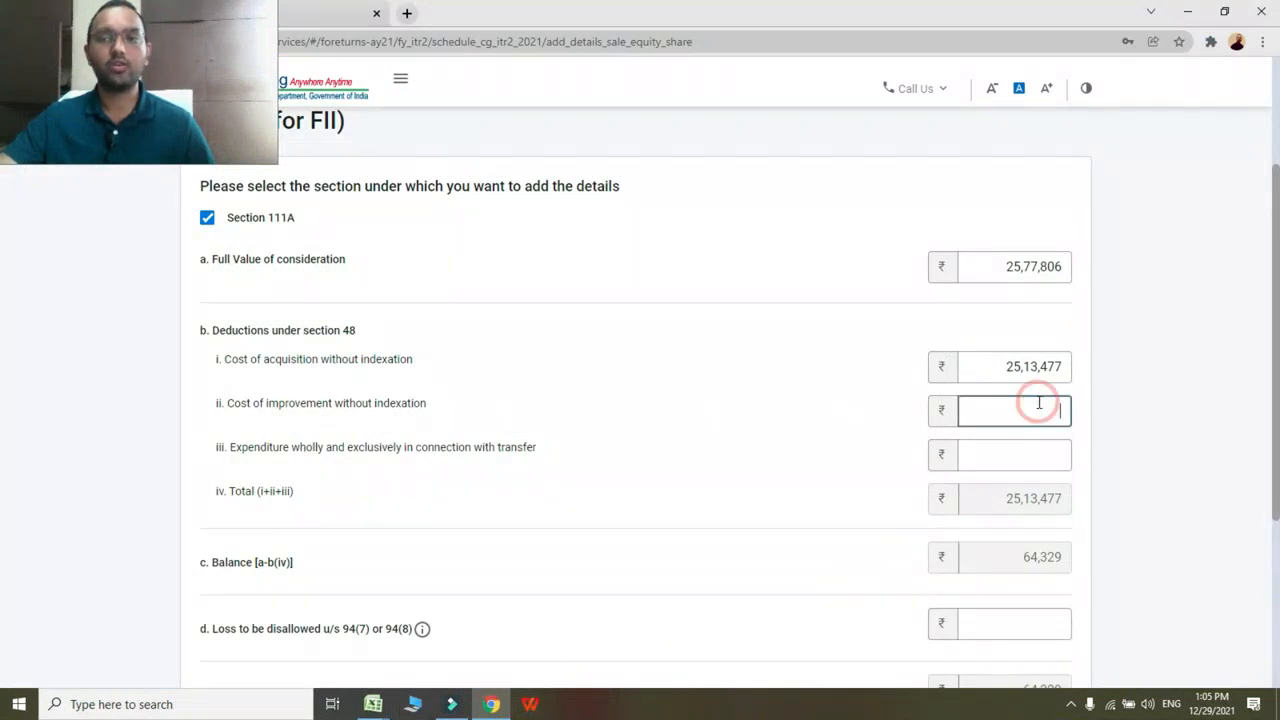
pyautogui.write('0')
pyautogui.click(1151, 407)
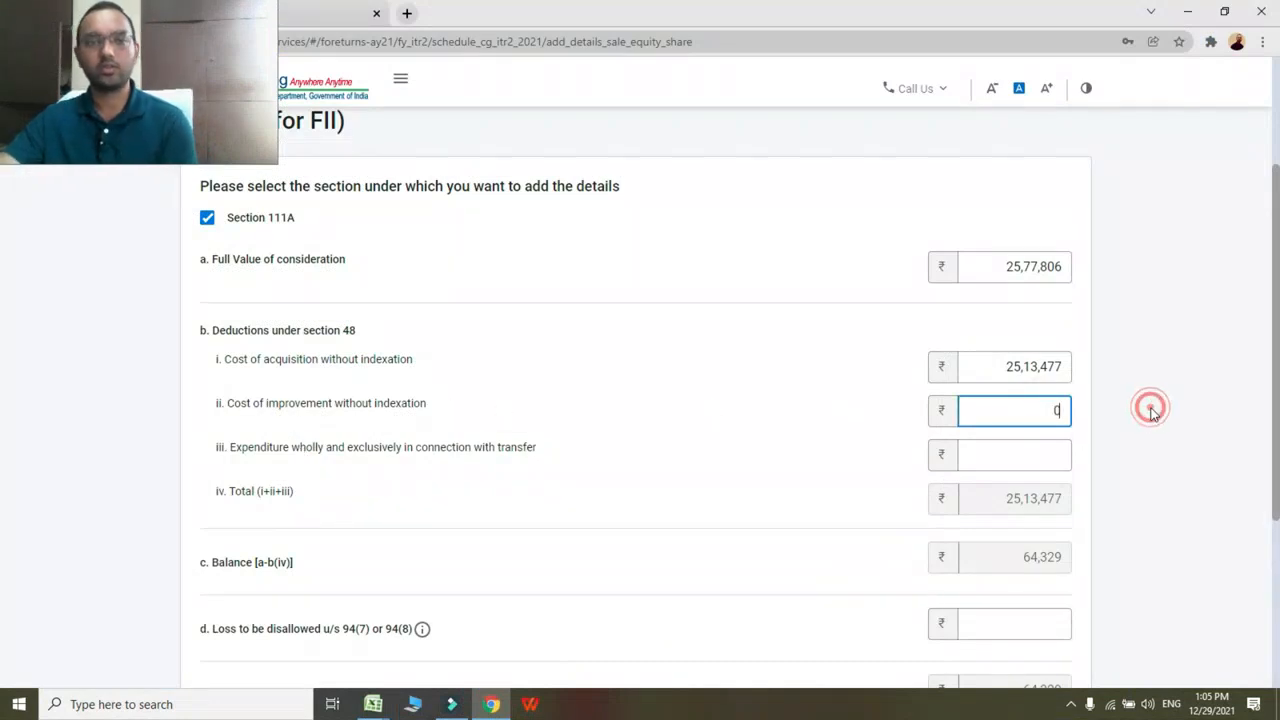
pyautogui.click(1027, 455)
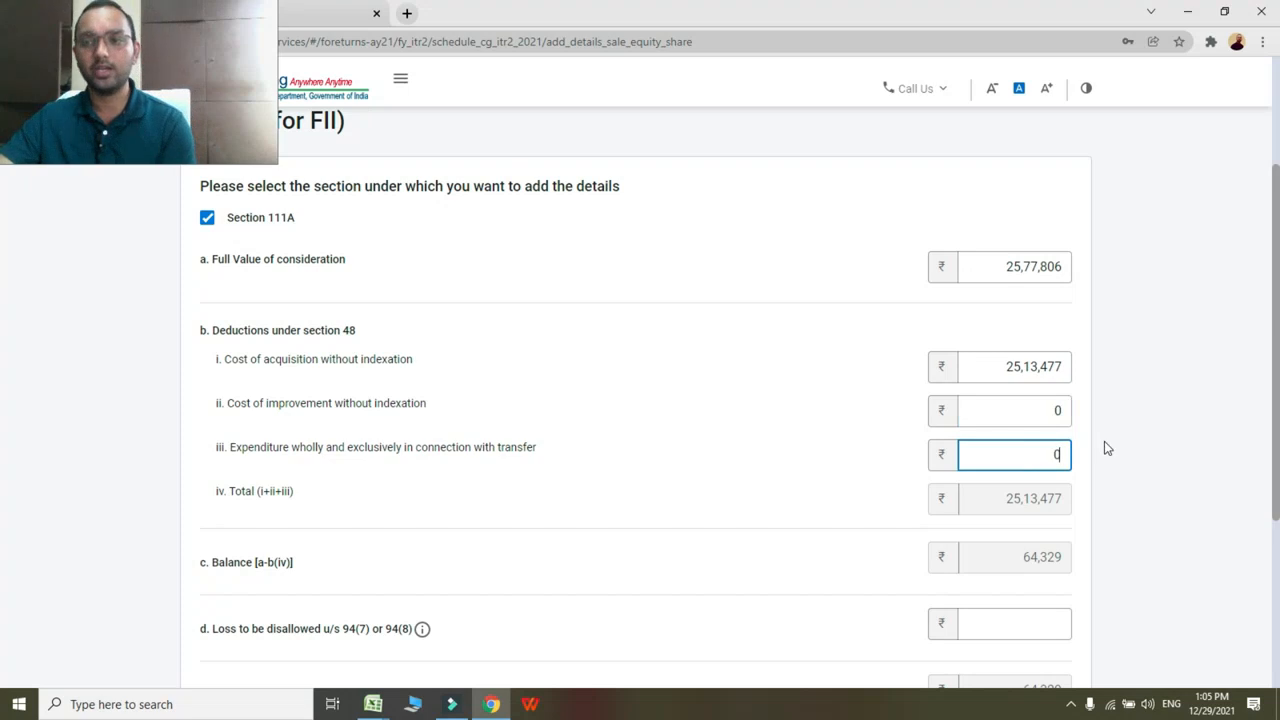
pyautogui.click(1145, 449)
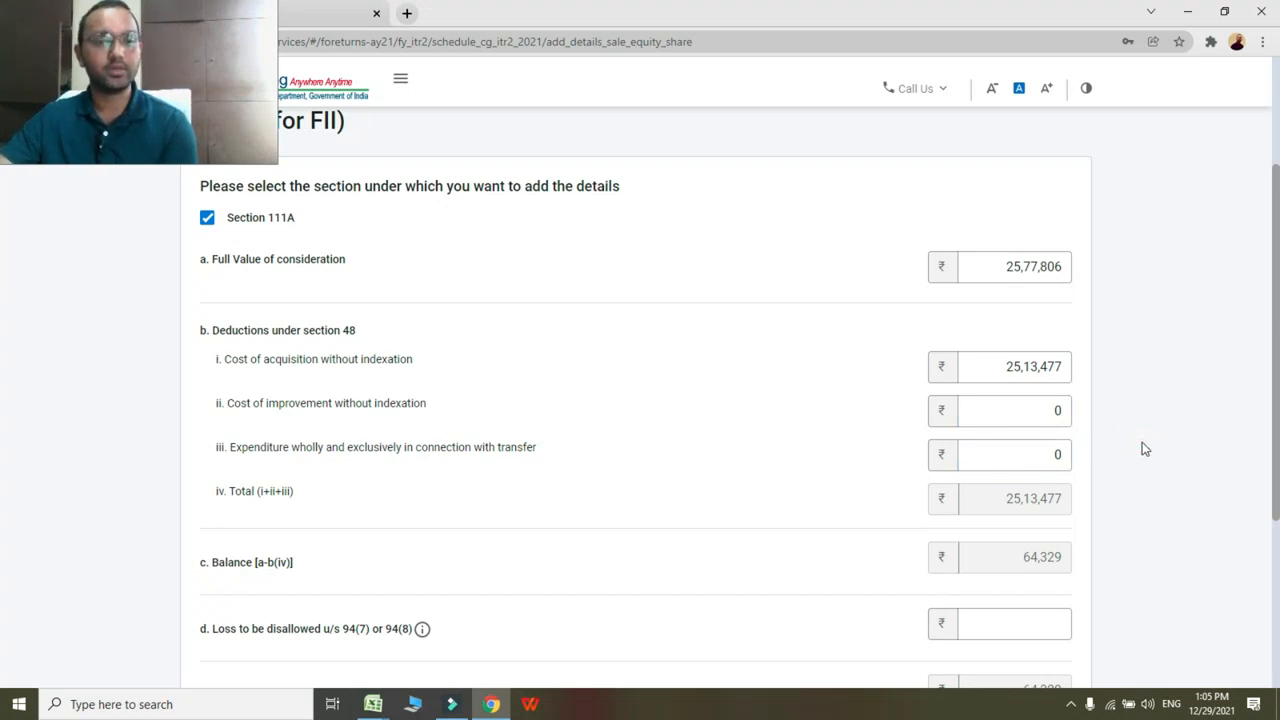
# Step: Leave the loss to be disallowed under 94(7) or 94(8) blank and add the section 111A entry to the schedule
pyautogui.scroll(-3, 1145, 449)
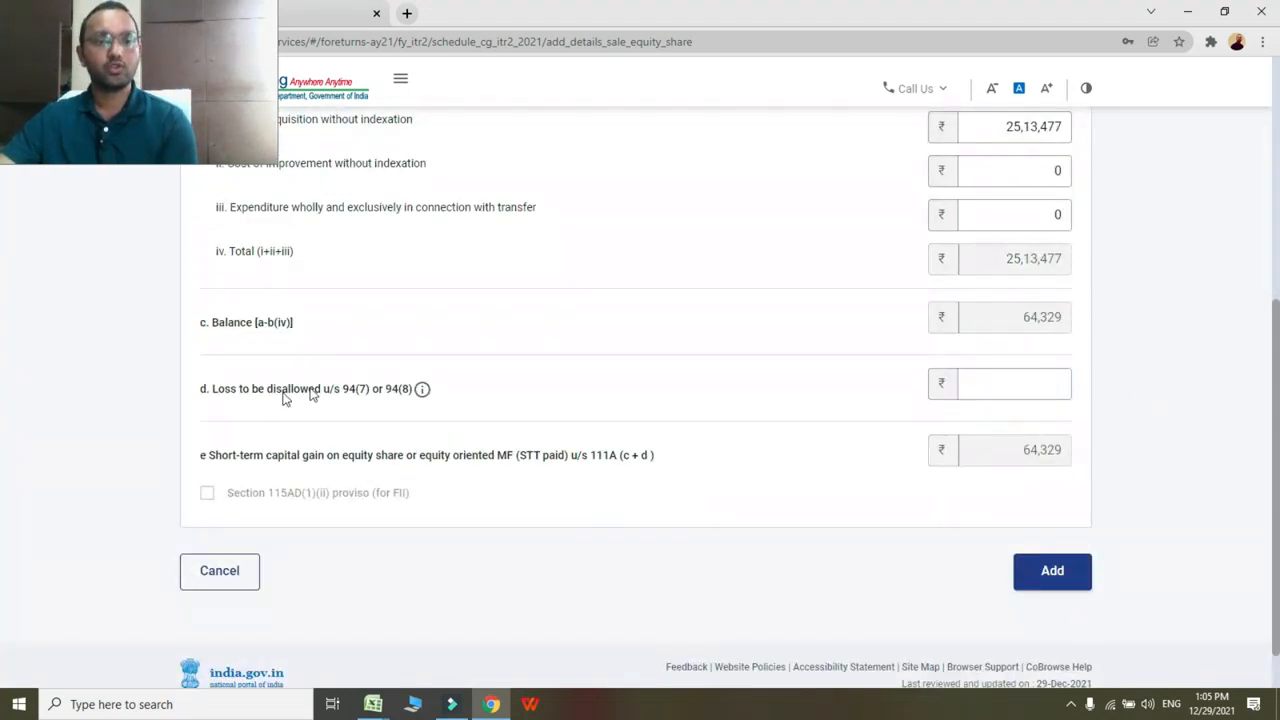
pyautogui.click(1000, 384)
pyautogui.click(1166, 358)
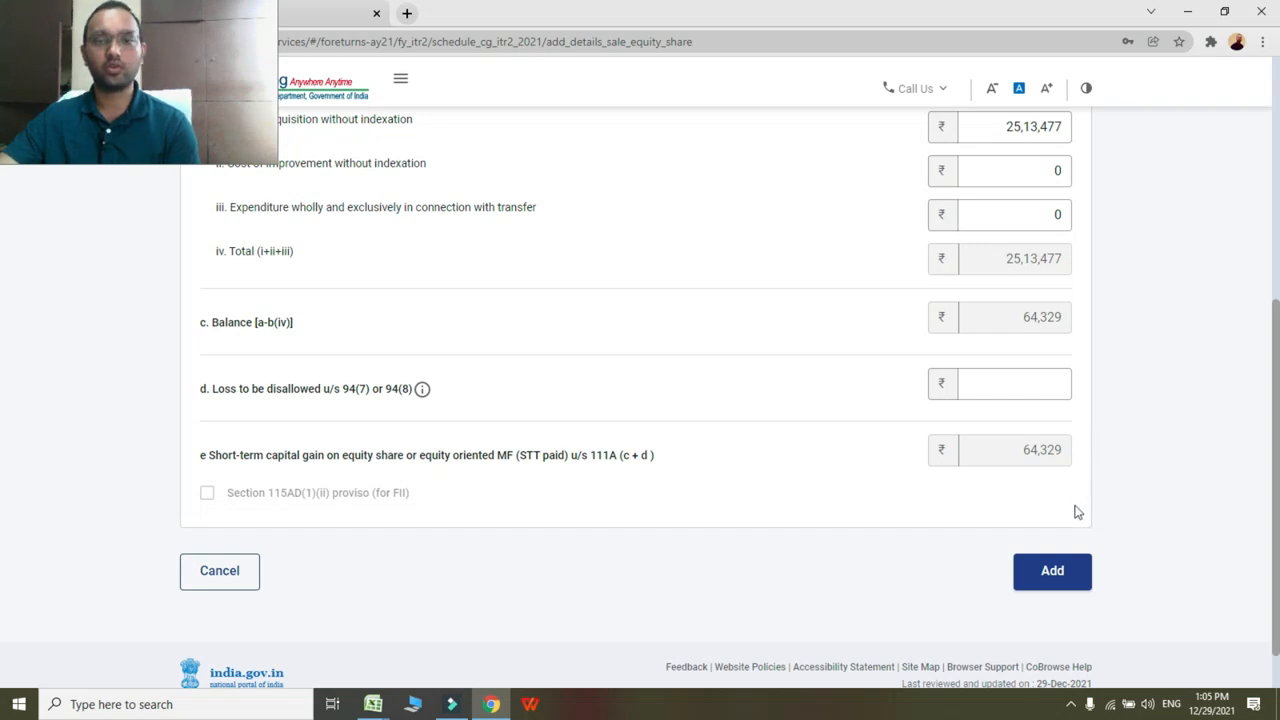
pyautogui.click(1049, 588)
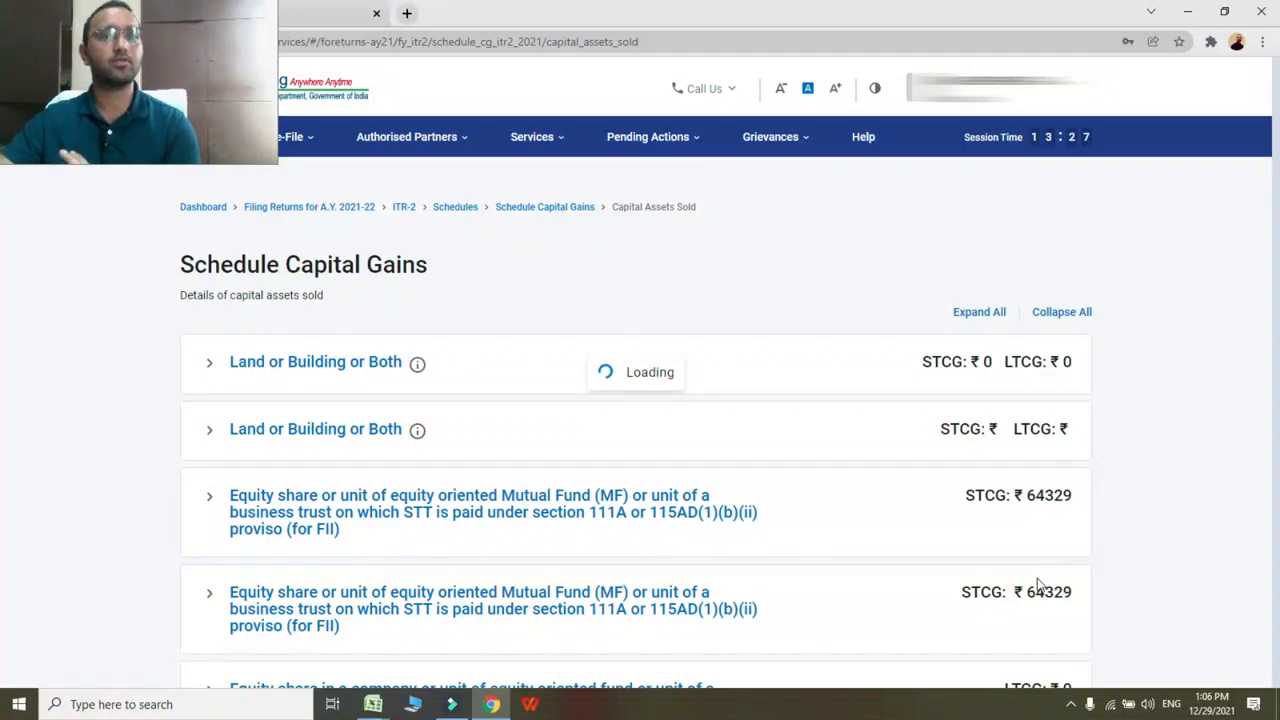
# Step: Expand the section 112A equity share item and open its form for adding long-term gain details
pyautogui.scroll(1, 937, 430)
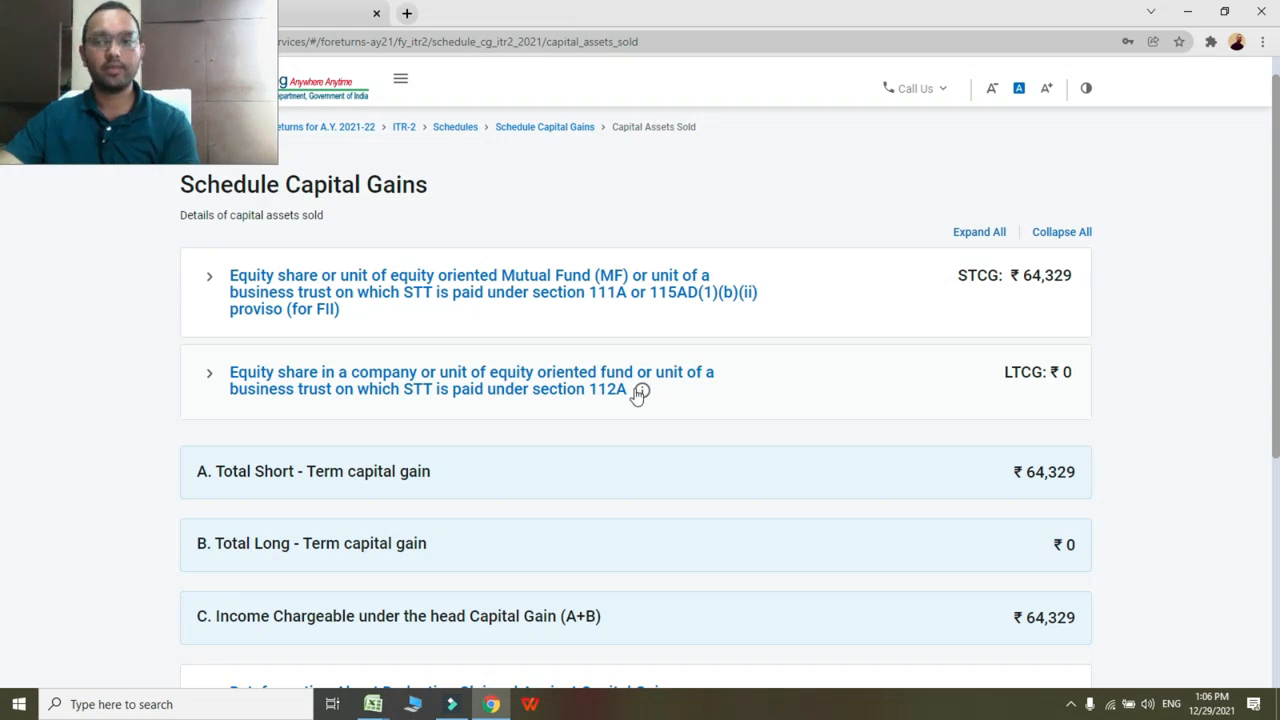
pyautogui.click(1153, 280)
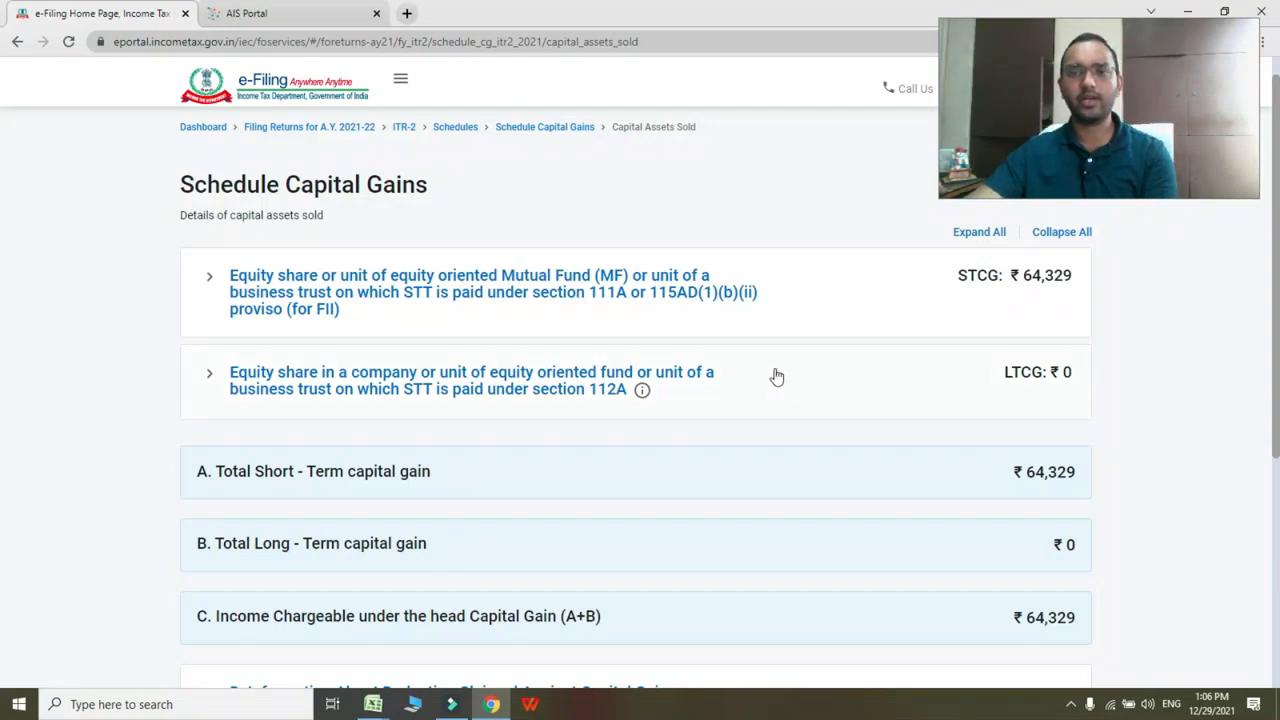
pyautogui.click(577, 385)
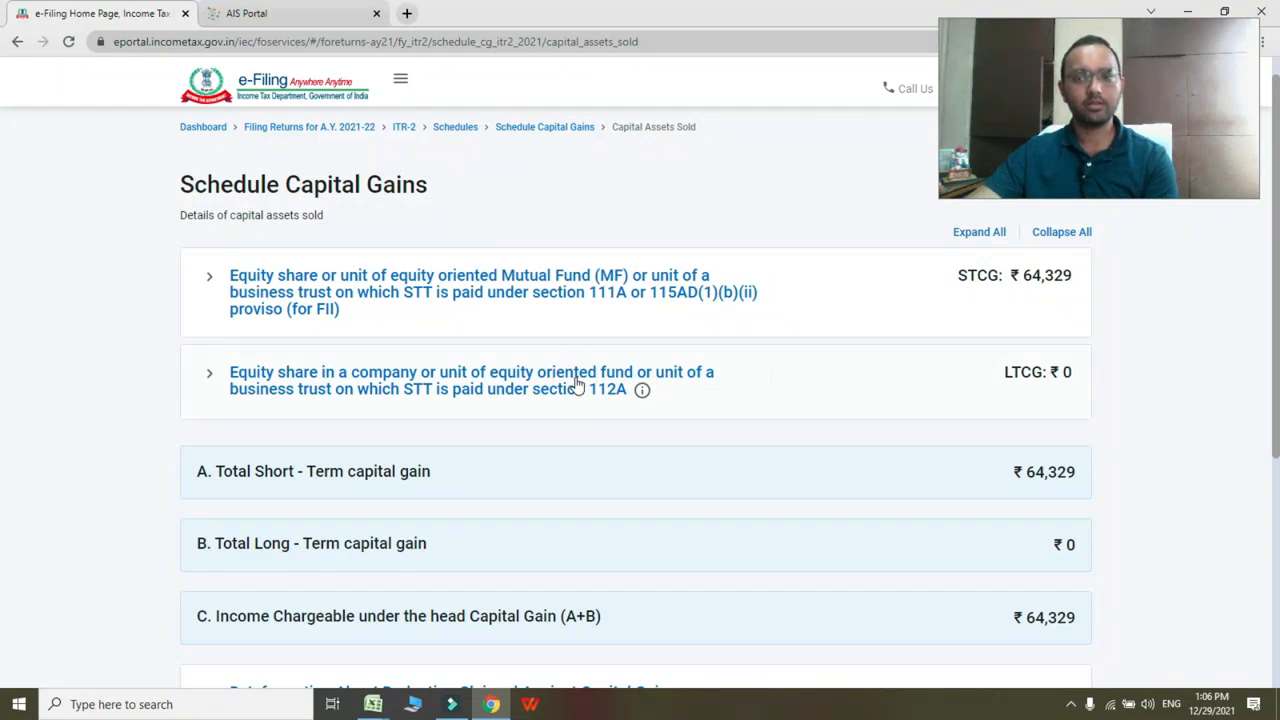
pyautogui.click(577, 385)
pyautogui.click(300, 485)
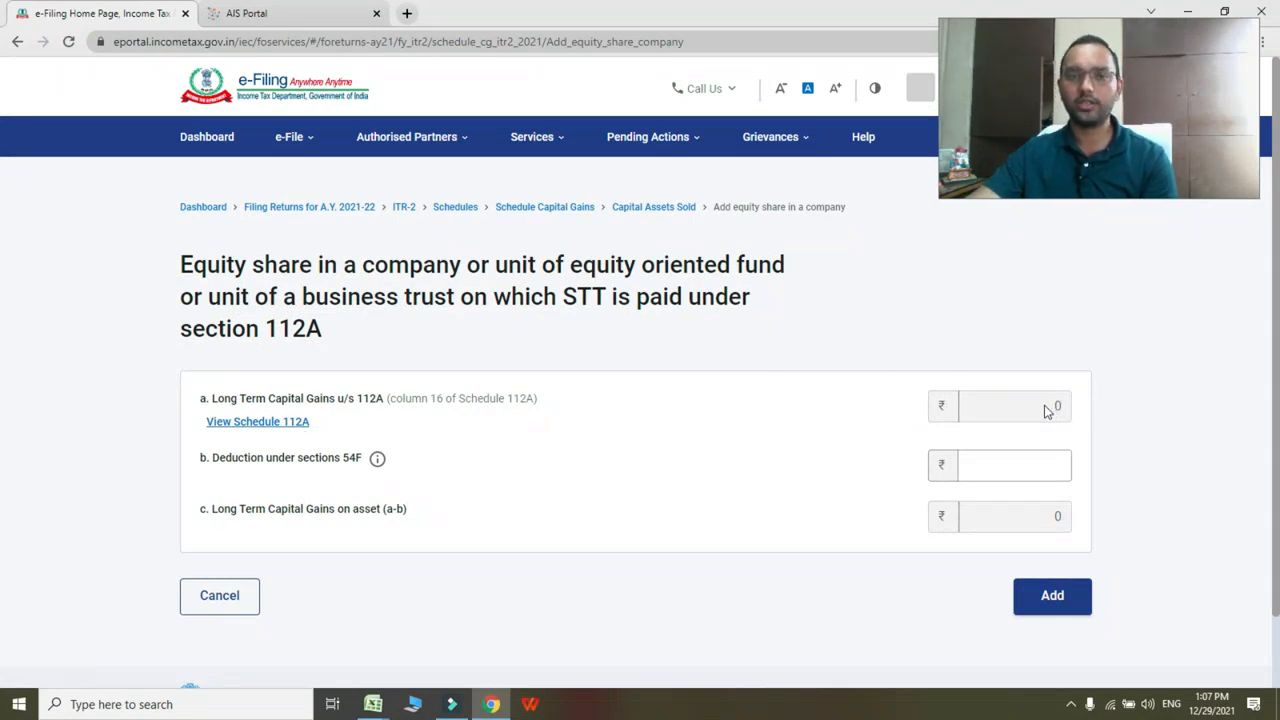
# Step: Open Schedule 112A from the long-term gains line and start a new share/unit entry
pyautogui.click(259, 424)
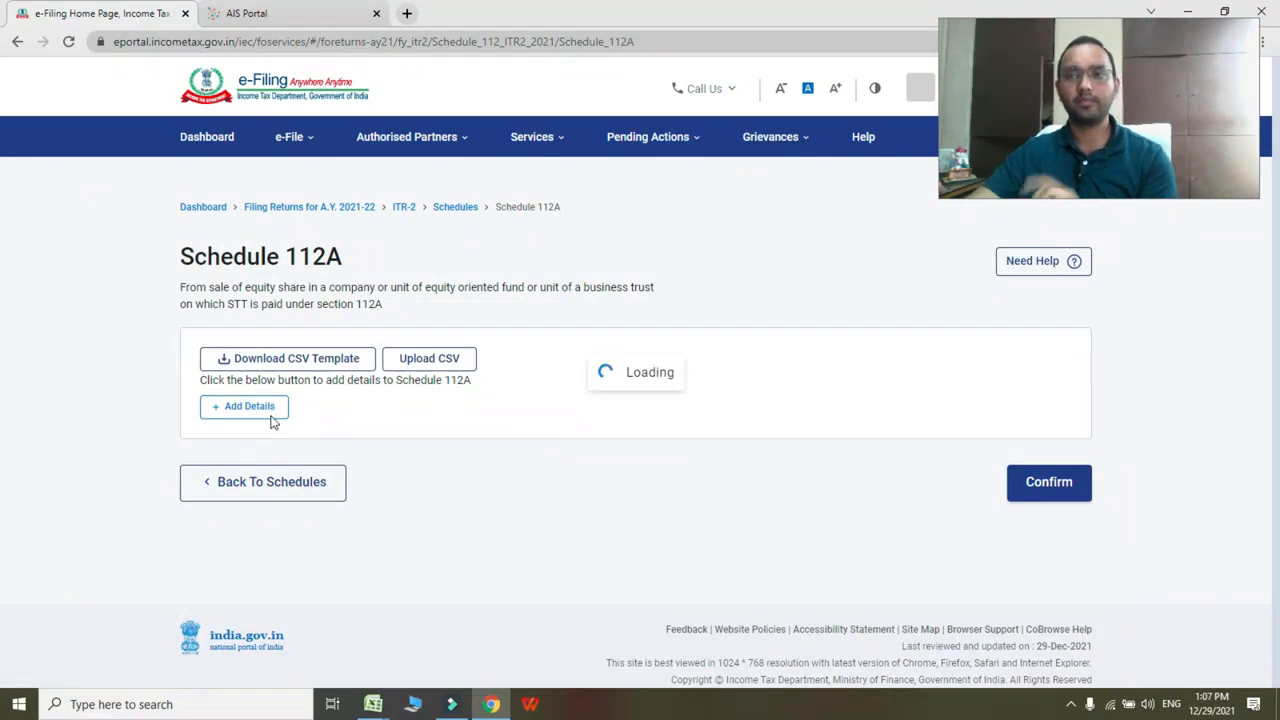
pyautogui.click(243, 410)
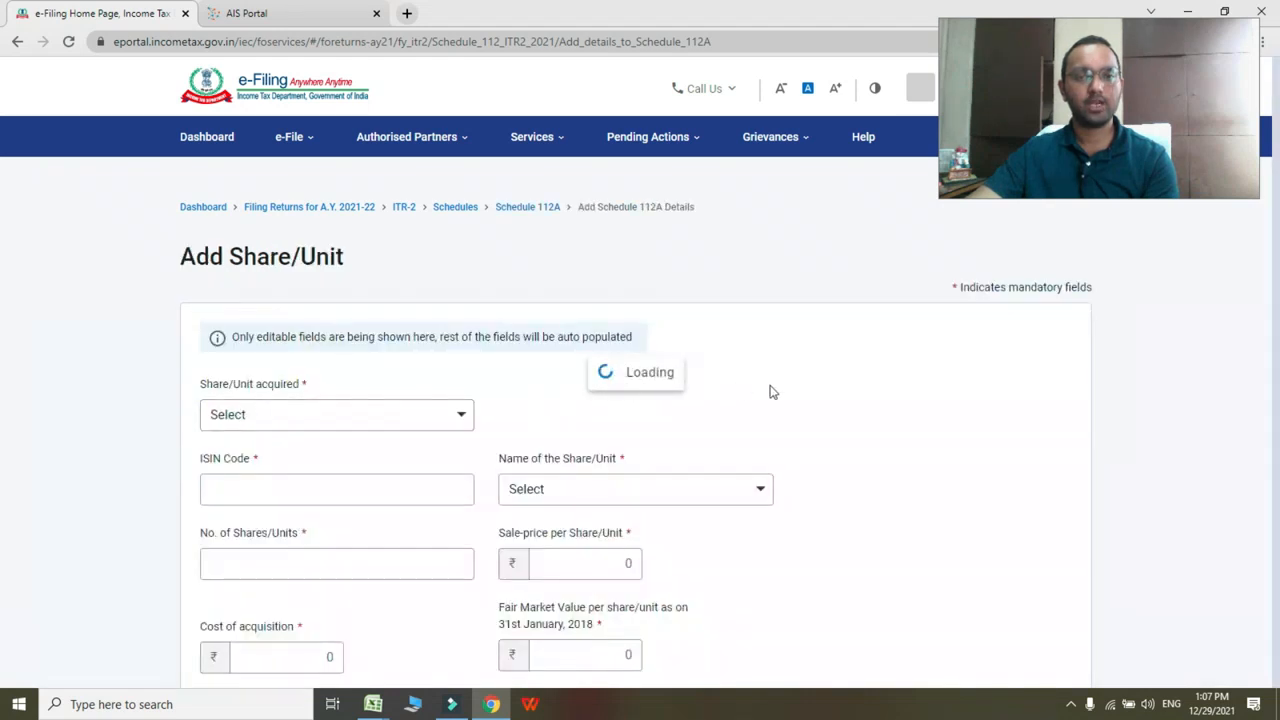
pyautogui.scroll(-3, 765, 391)
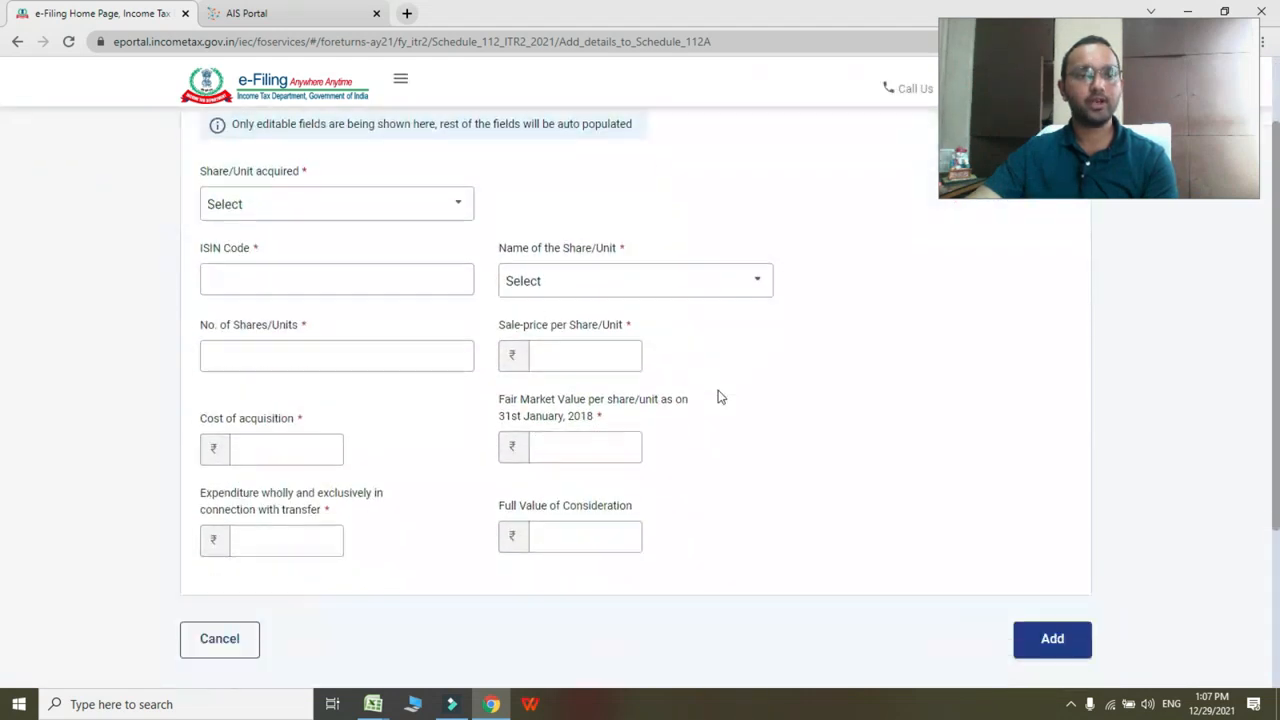
# Step: Set the share/unit acquisition period to On or before 31st January, 2018
pyautogui.click(380, 177)
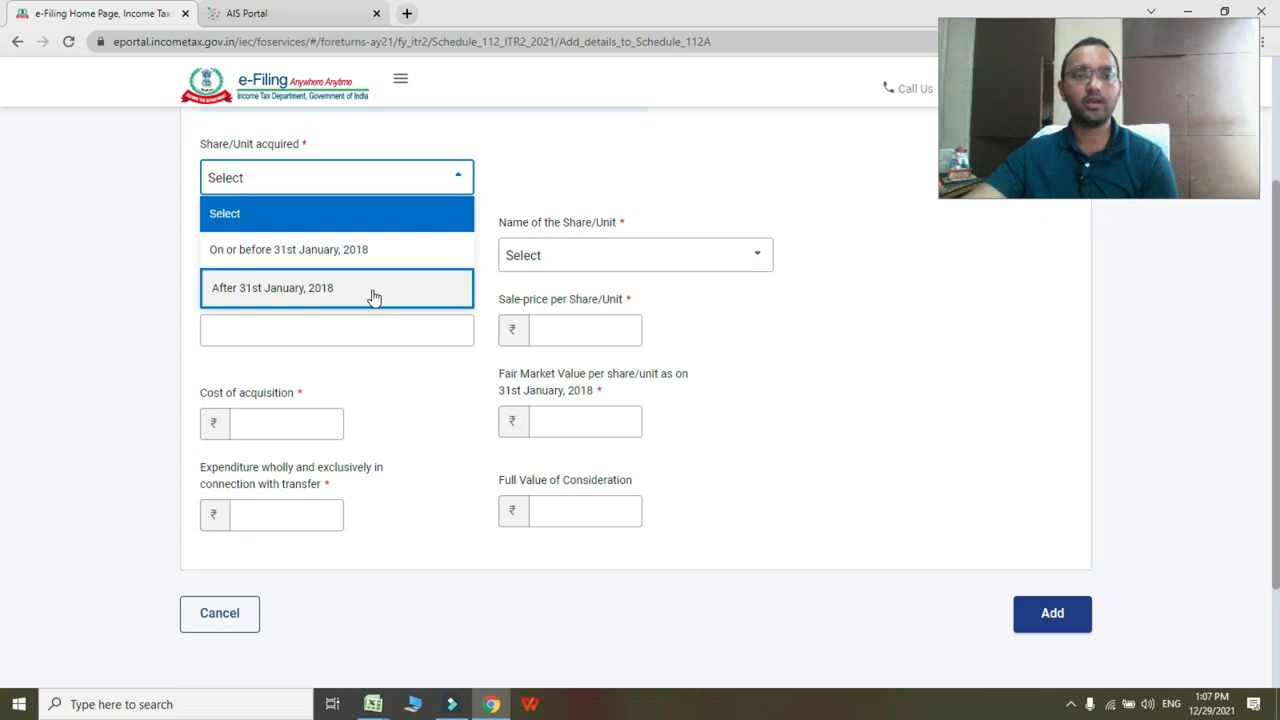
pyautogui.click(330, 252)
pyautogui.click(330, 245)
pyautogui.click(871, 369)
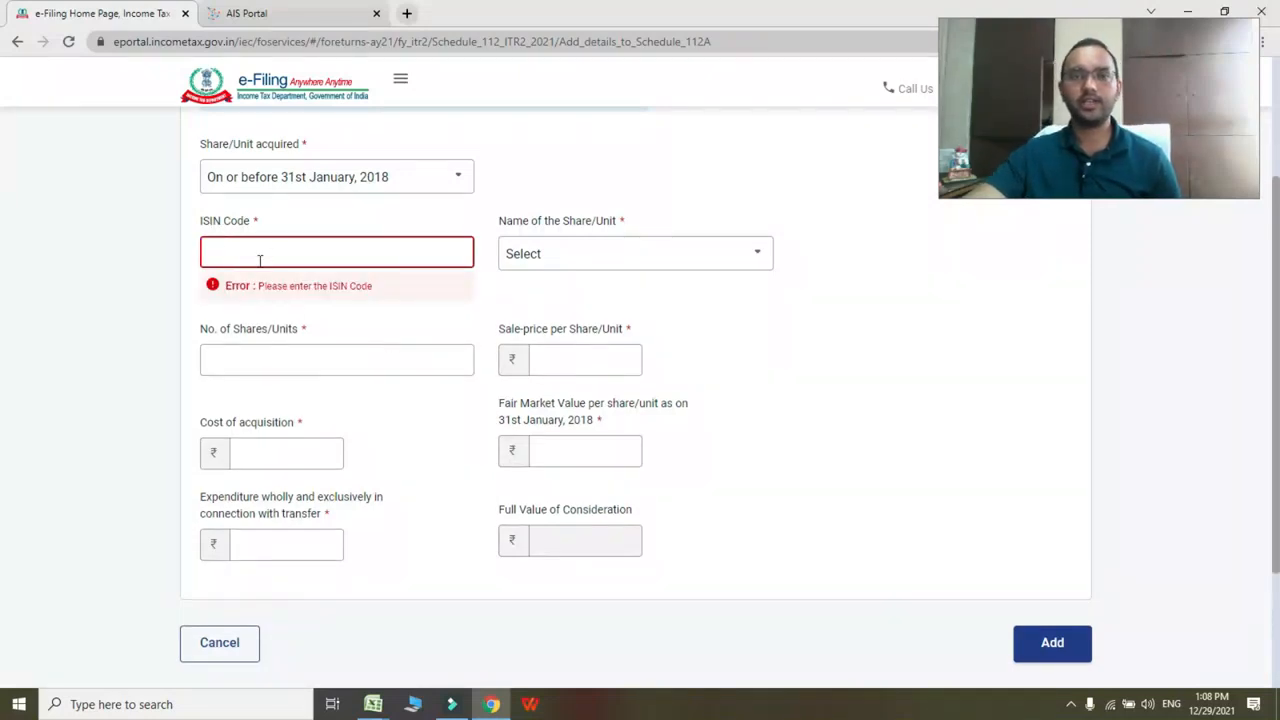
# Step: Examine the ISIN code, sale price, cost of acquisition and fair market value fields for shares acquired on or before 31st January, 2018
pyautogui.click(258, 258)
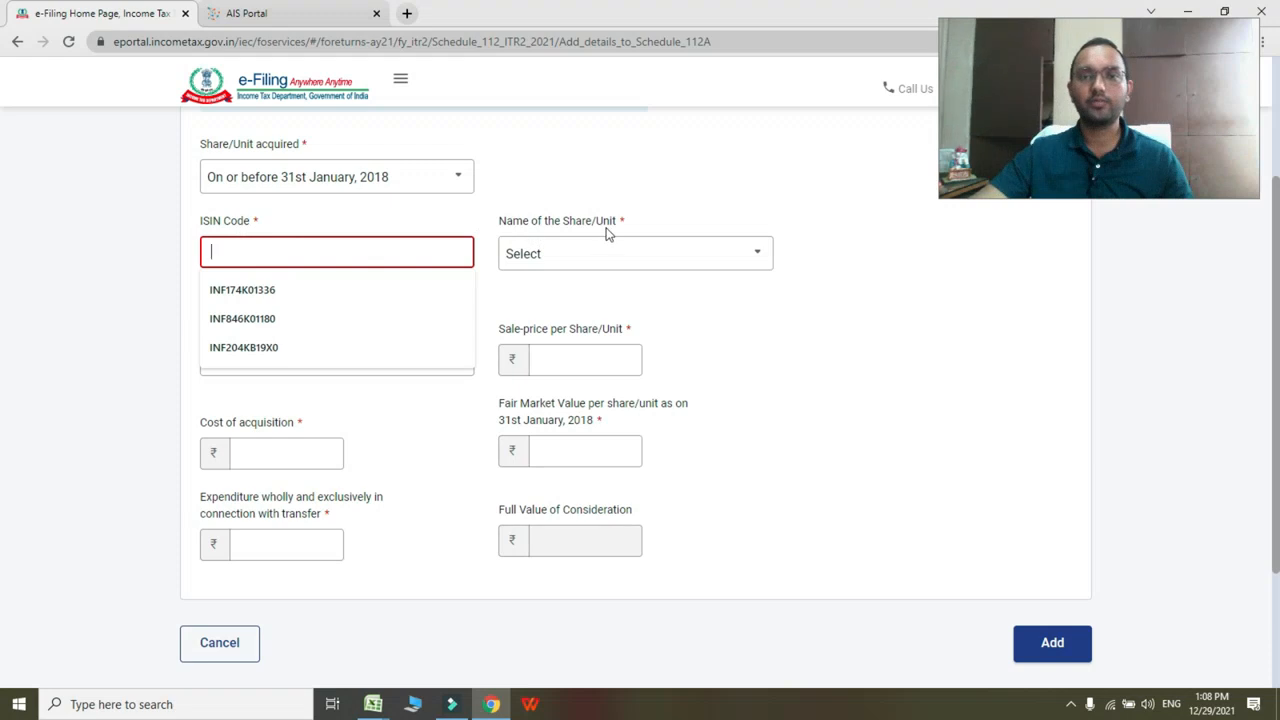
pyautogui.click(459, 440)
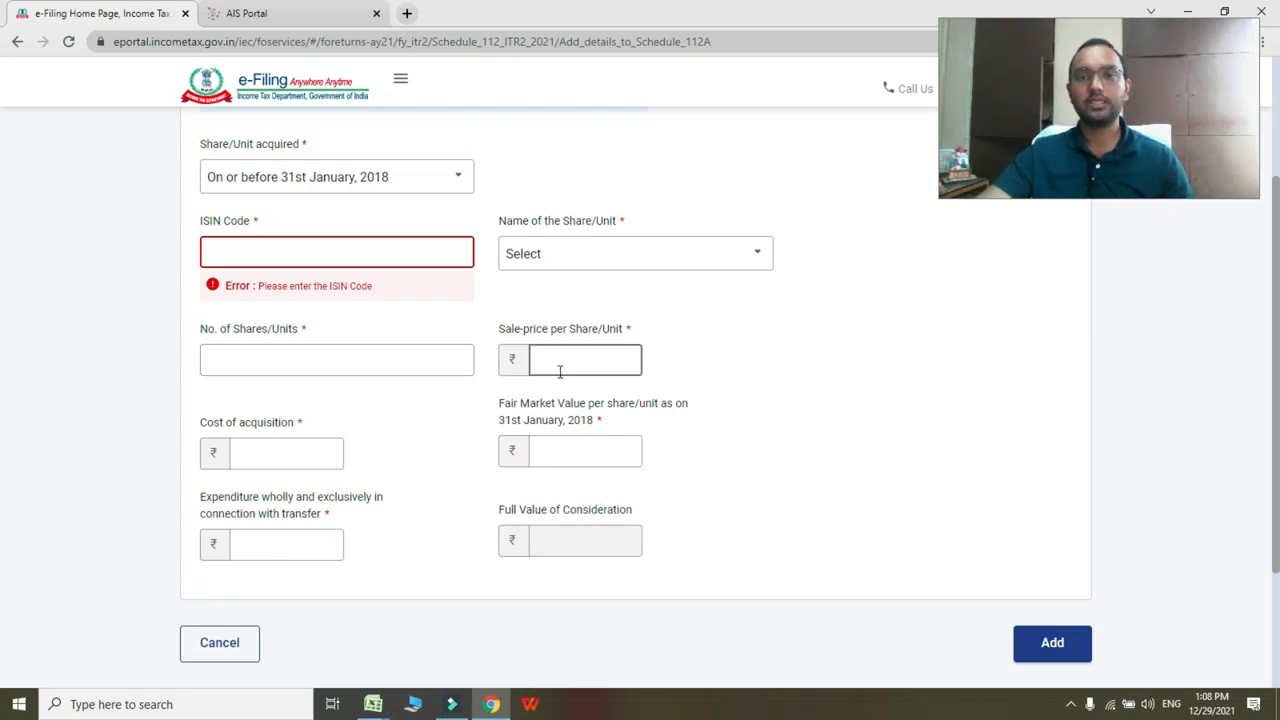
pyautogui.click(595, 362)
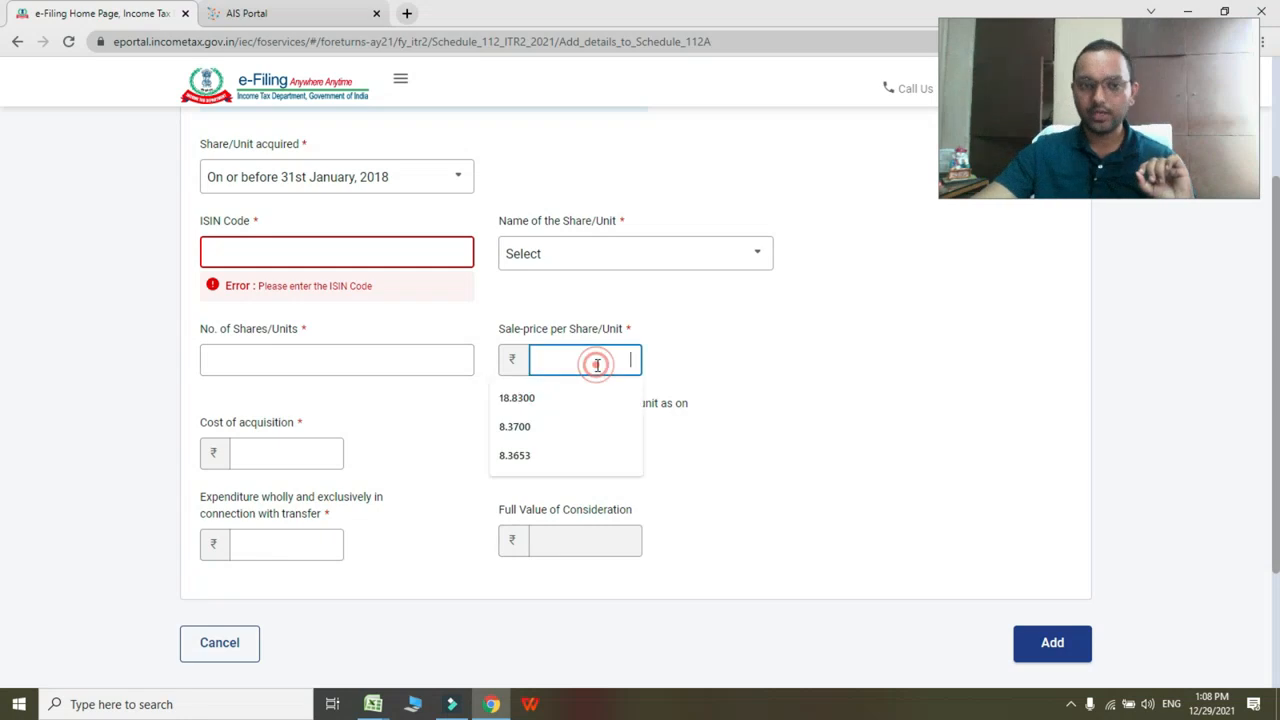
pyautogui.click(306, 454)
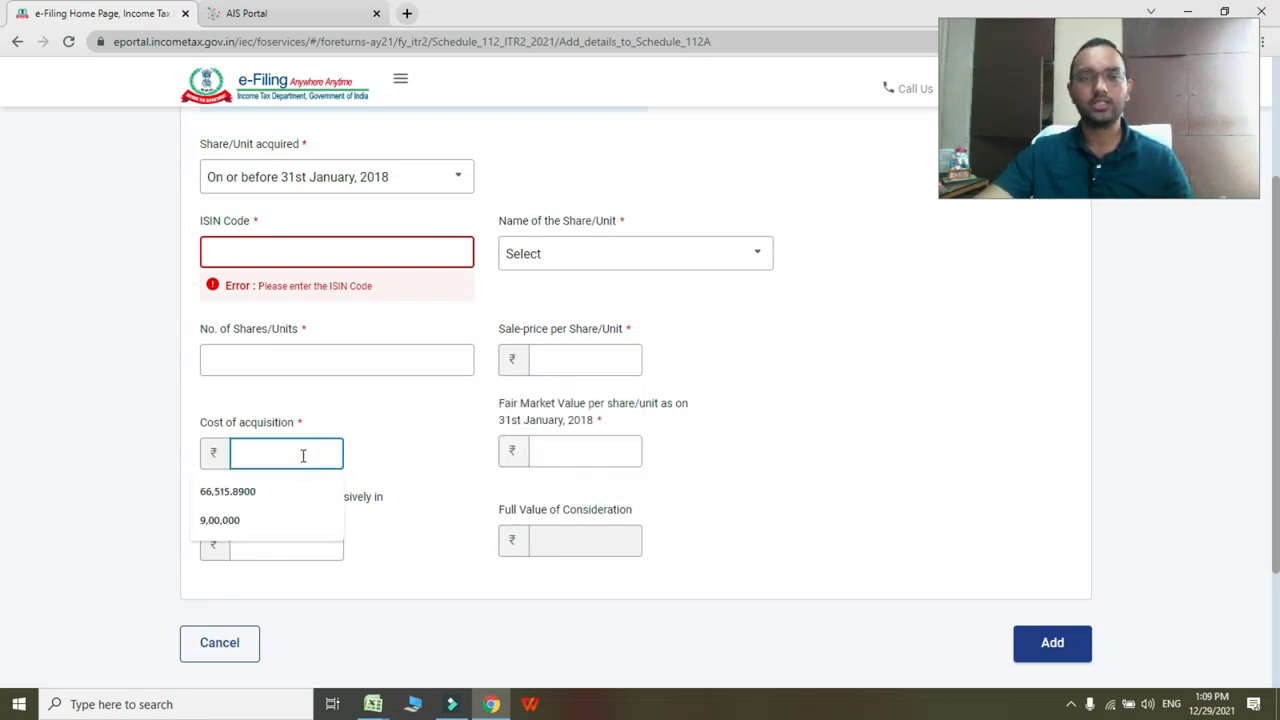
pyautogui.click(380, 425)
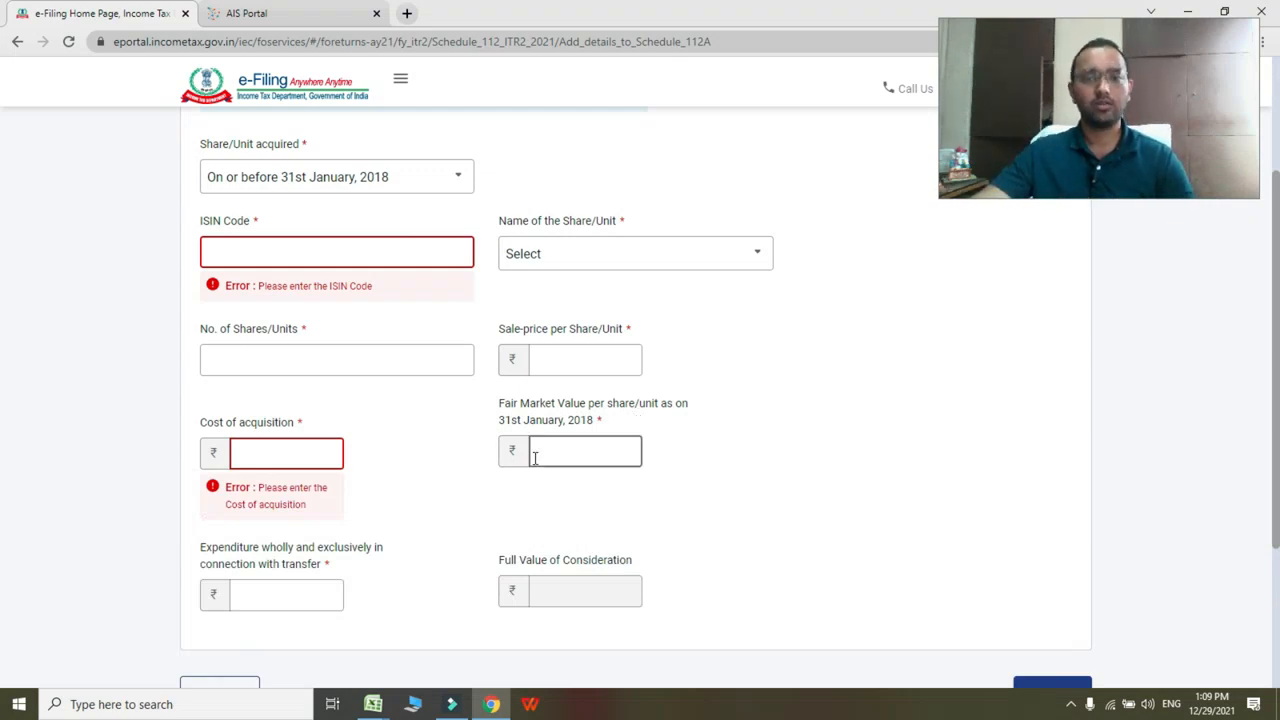
pyautogui.scroll(-1, 374, 563)
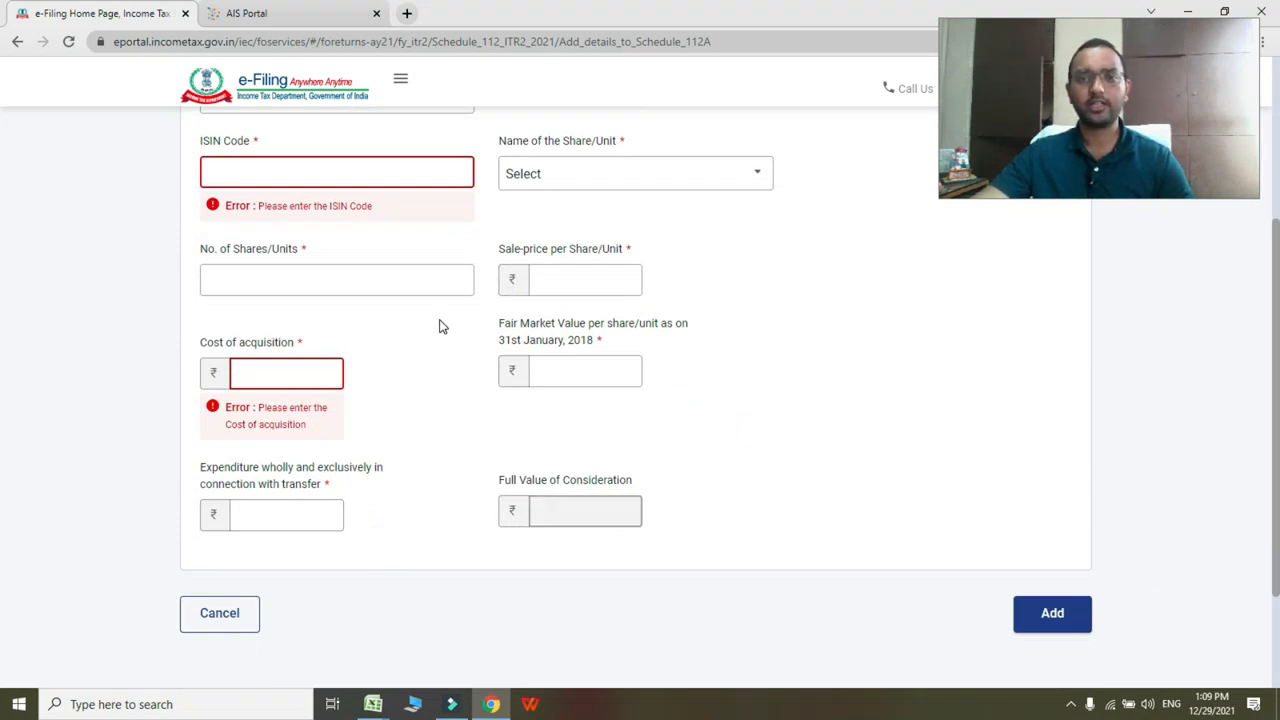
pyautogui.scroll(2, 538, 367)
pyautogui.scroll(-2, 538, 367)
pyautogui.click(538, 367)
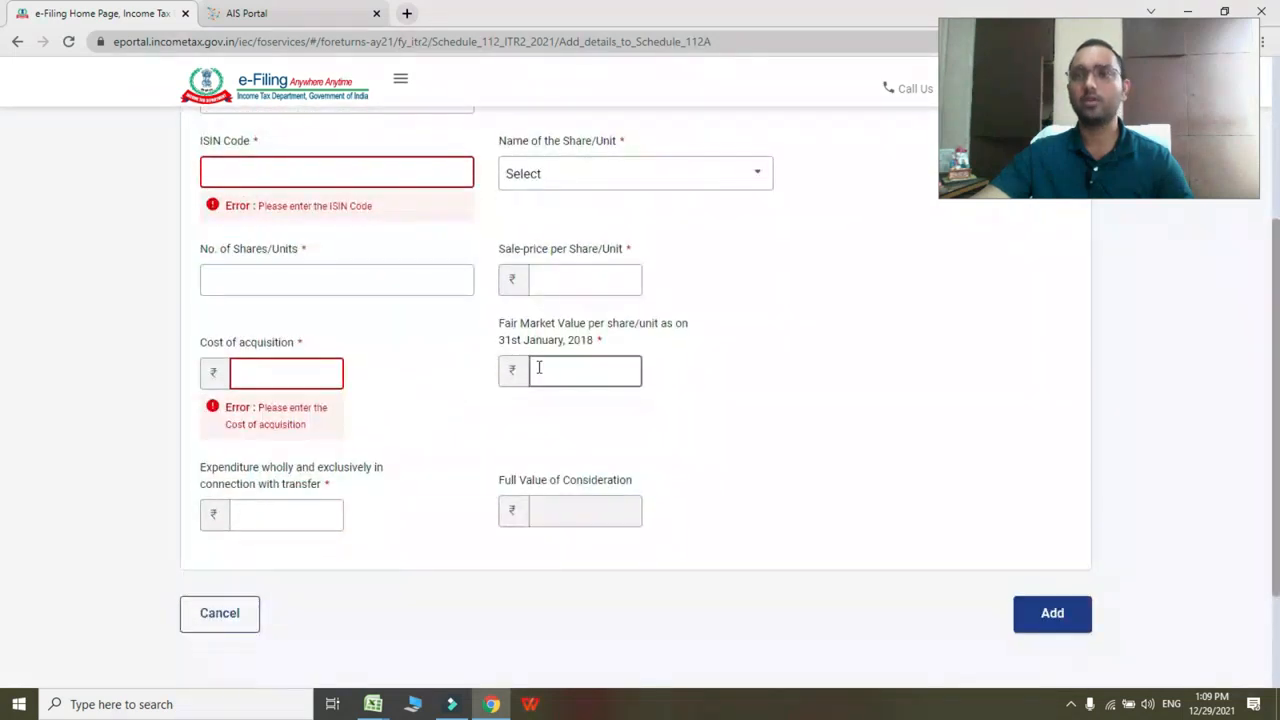
pyautogui.scroll(-1, 538, 367)
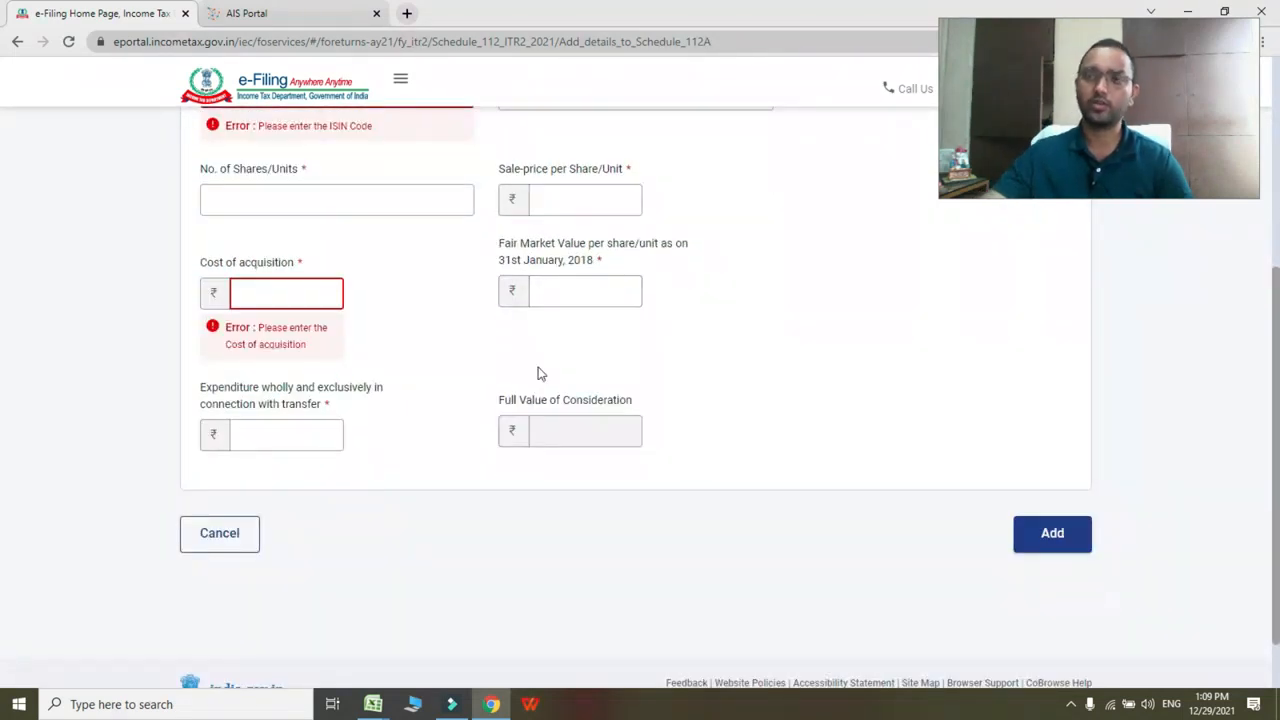
# Step: Change the share/unit acquisition period to After 31st January, 2018
pyautogui.scroll(4, 391, 374)
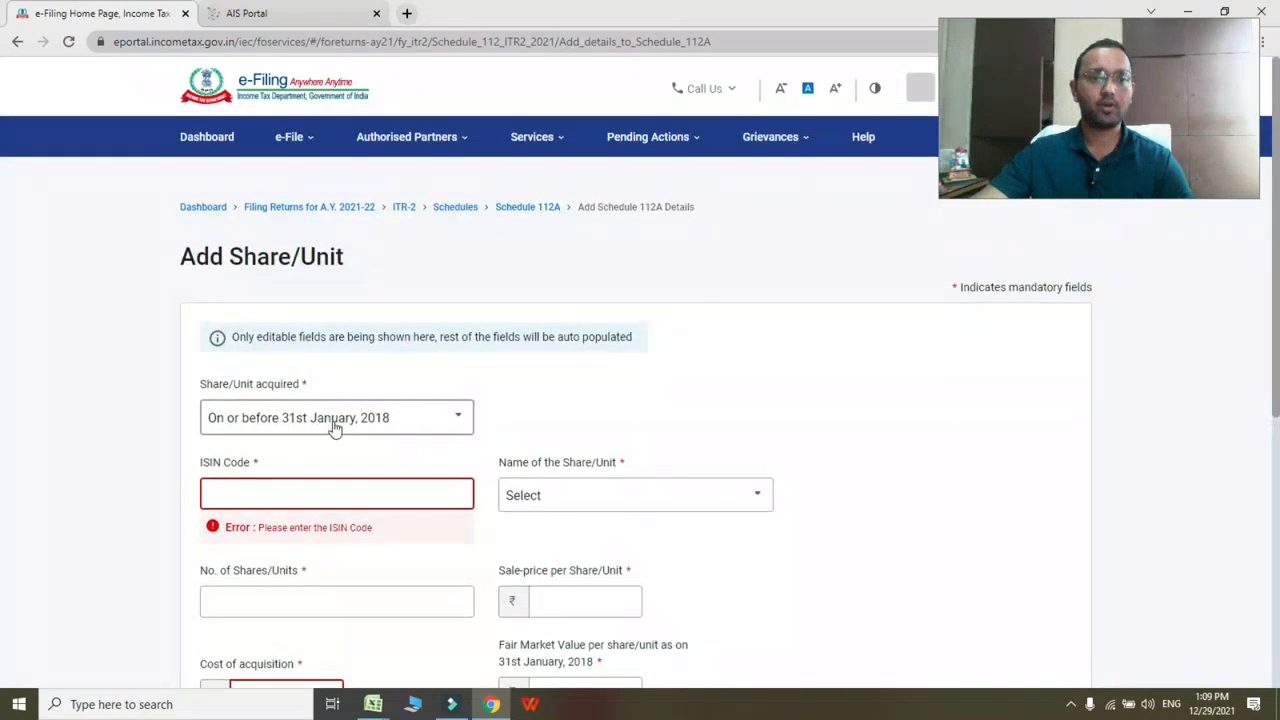
pyautogui.click(334, 421)
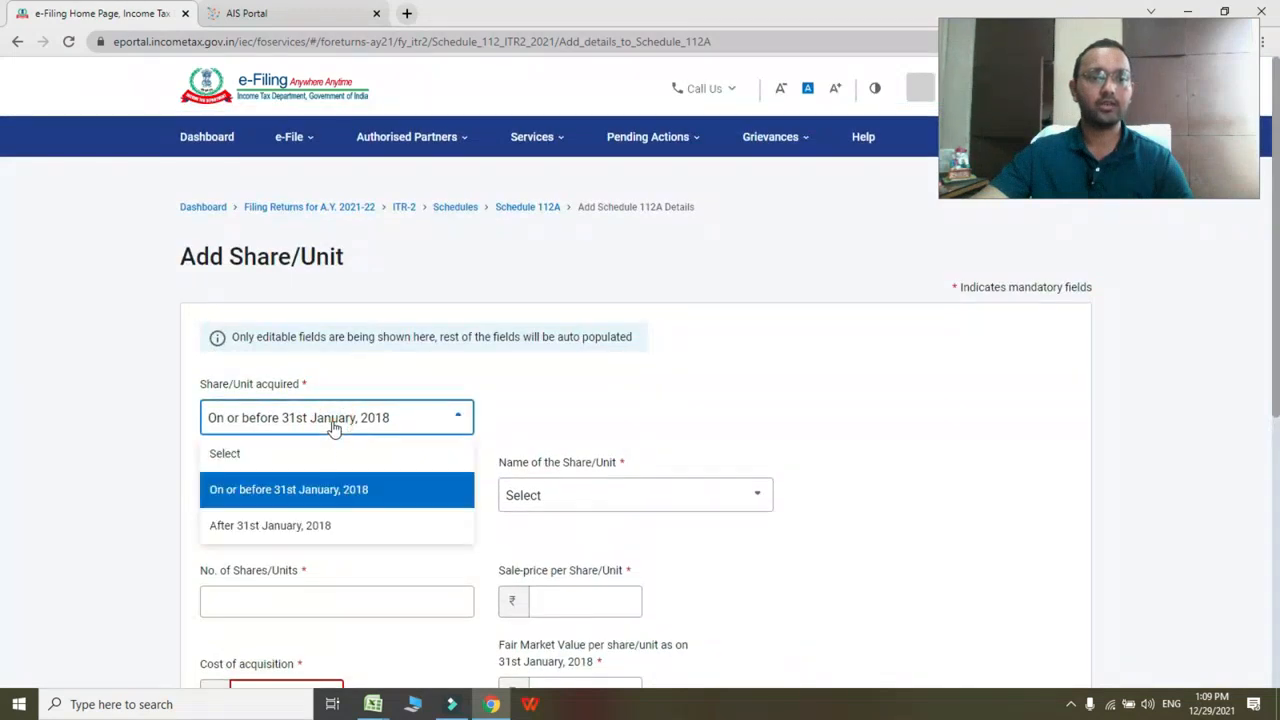
pyautogui.click(265, 532)
pyautogui.scroll(-2, 347, 507)
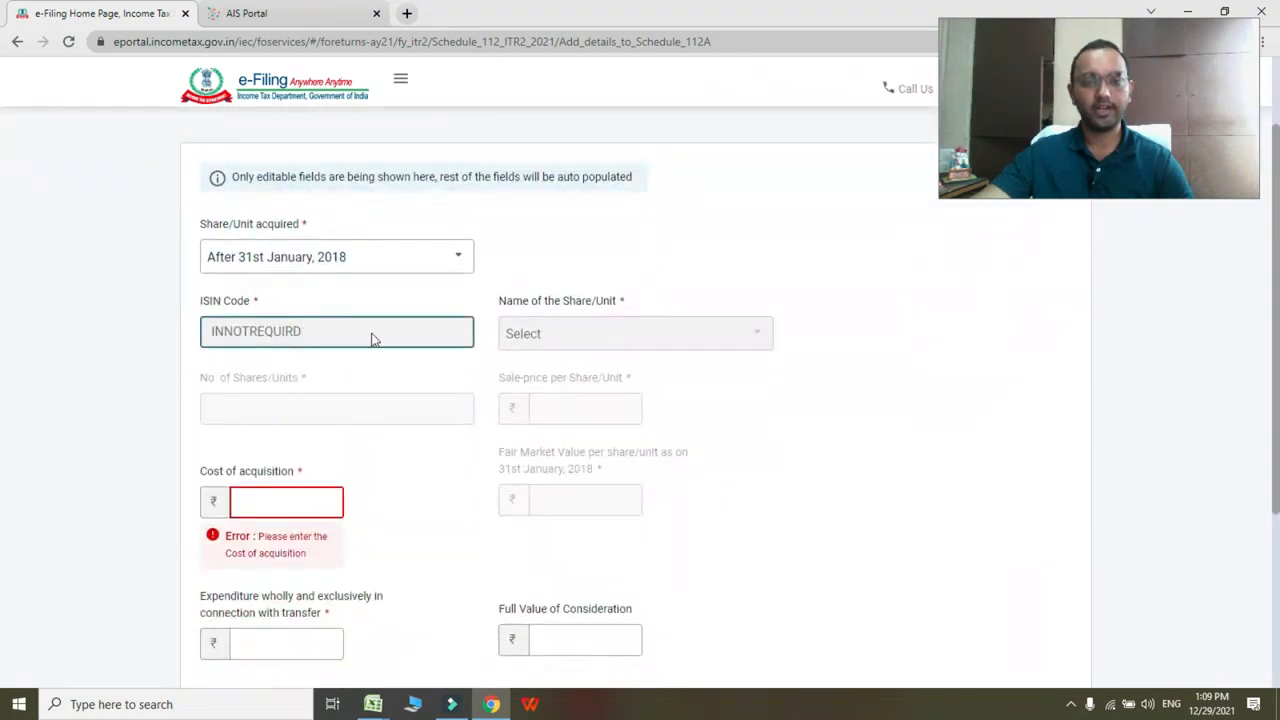
# Step: Examine the cost of acquisition, transfer expenditure and full value of consideration fields for shares acquired after 31st January, 2018
pyautogui.click(530, 337)
pyautogui.scroll(-2, 449, 376)
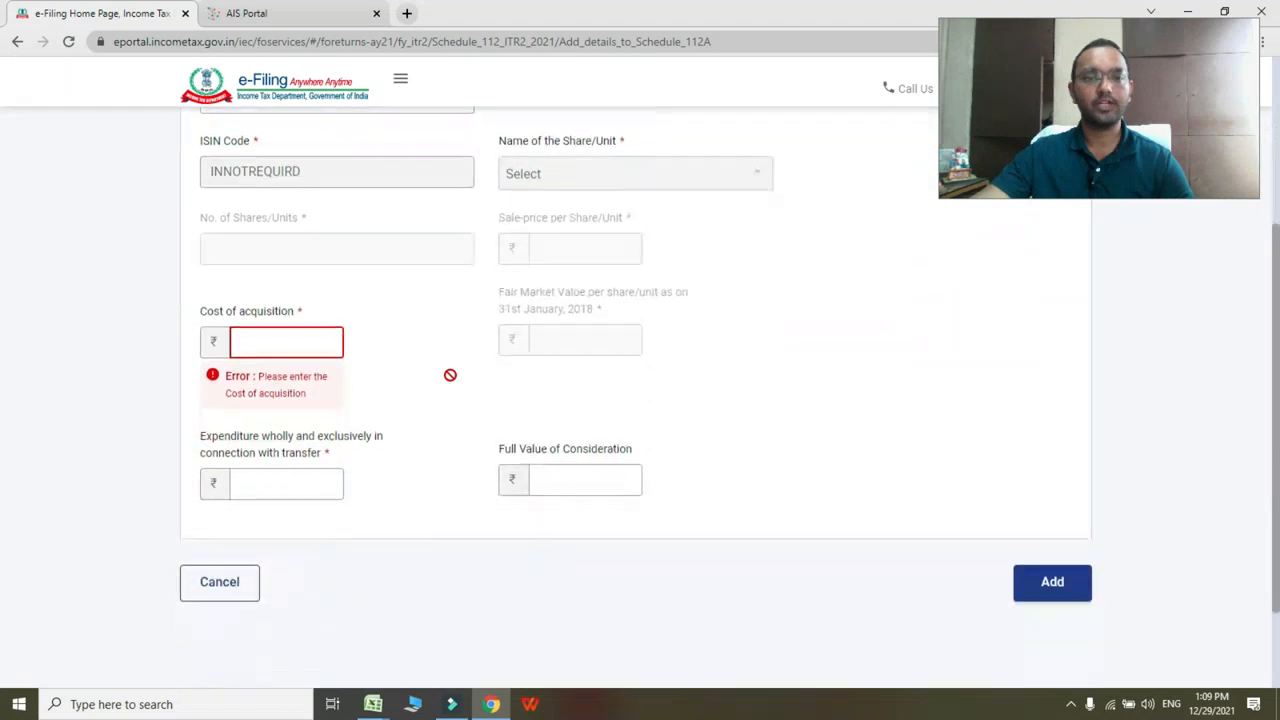
pyautogui.click(306, 344)
pyautogui.click(314, 489)
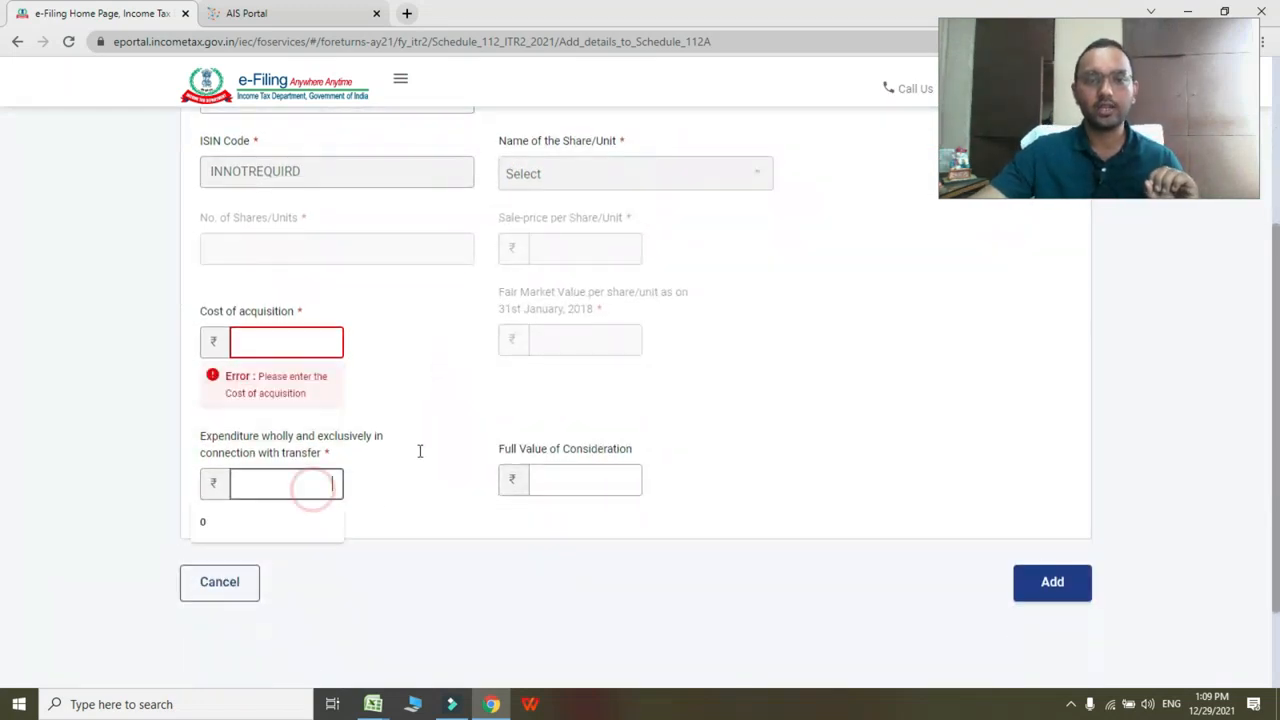
pyautogui.click(572, 483)
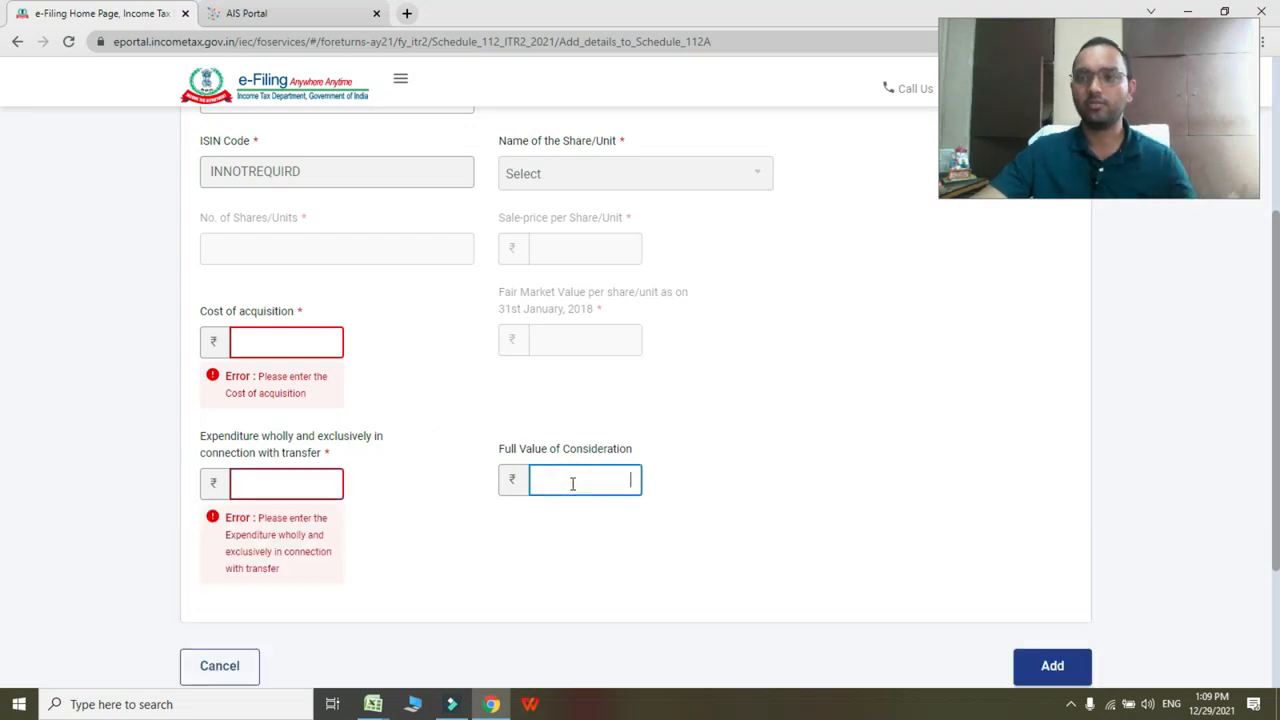
pyautogui.click(571, 483)
pyautogui.click(255, 346)
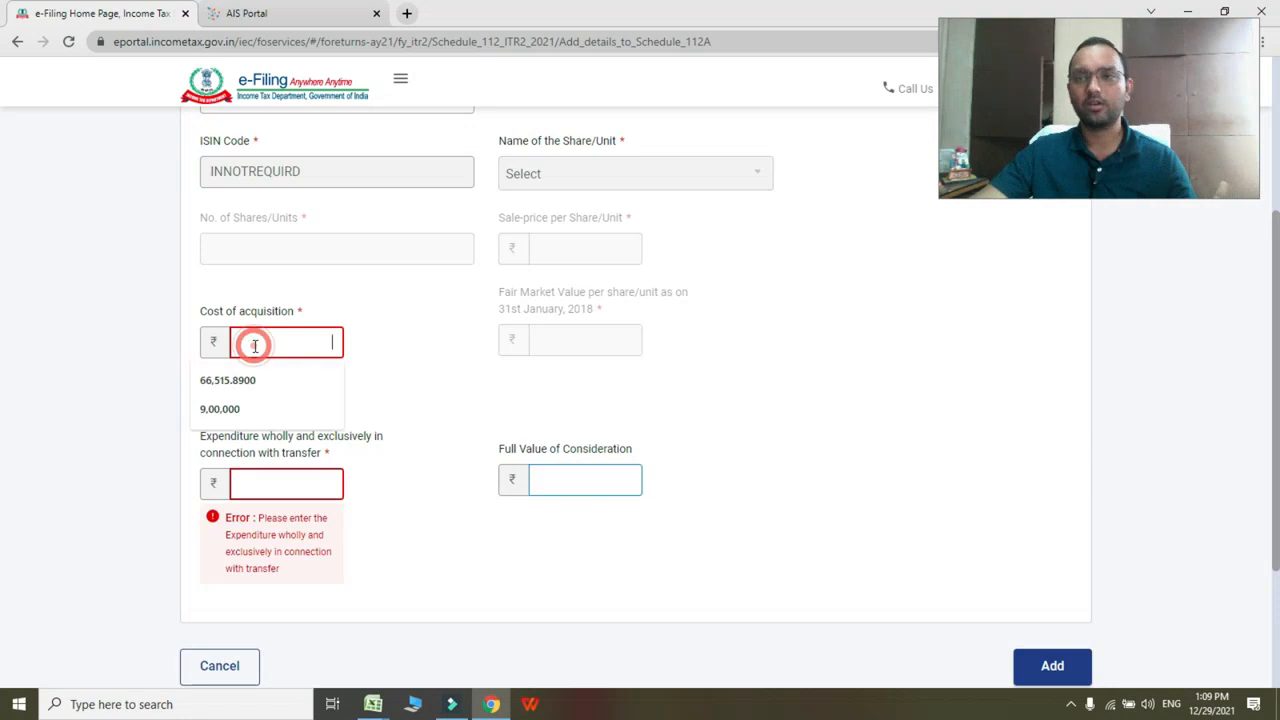
pyautogui.click(238, 488)
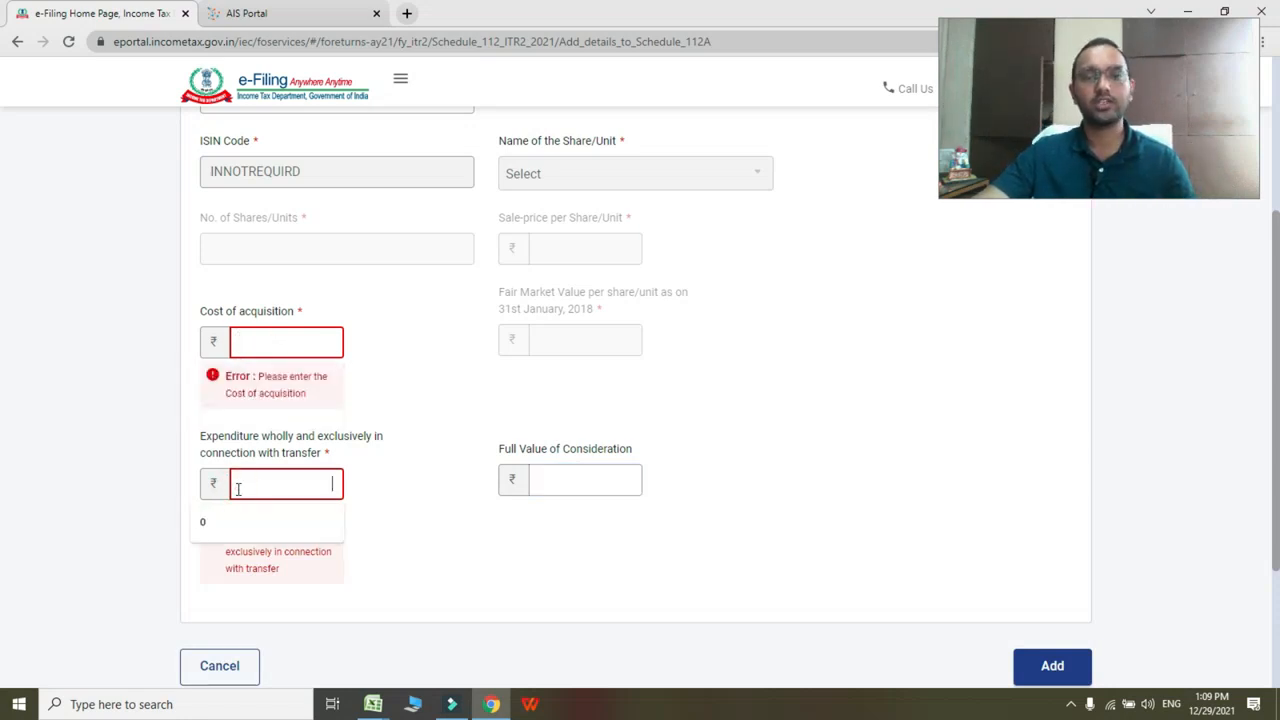
pyautogui.scroll(-1, 795, 555)
pyautogui.scroll(-2, 795, 555)
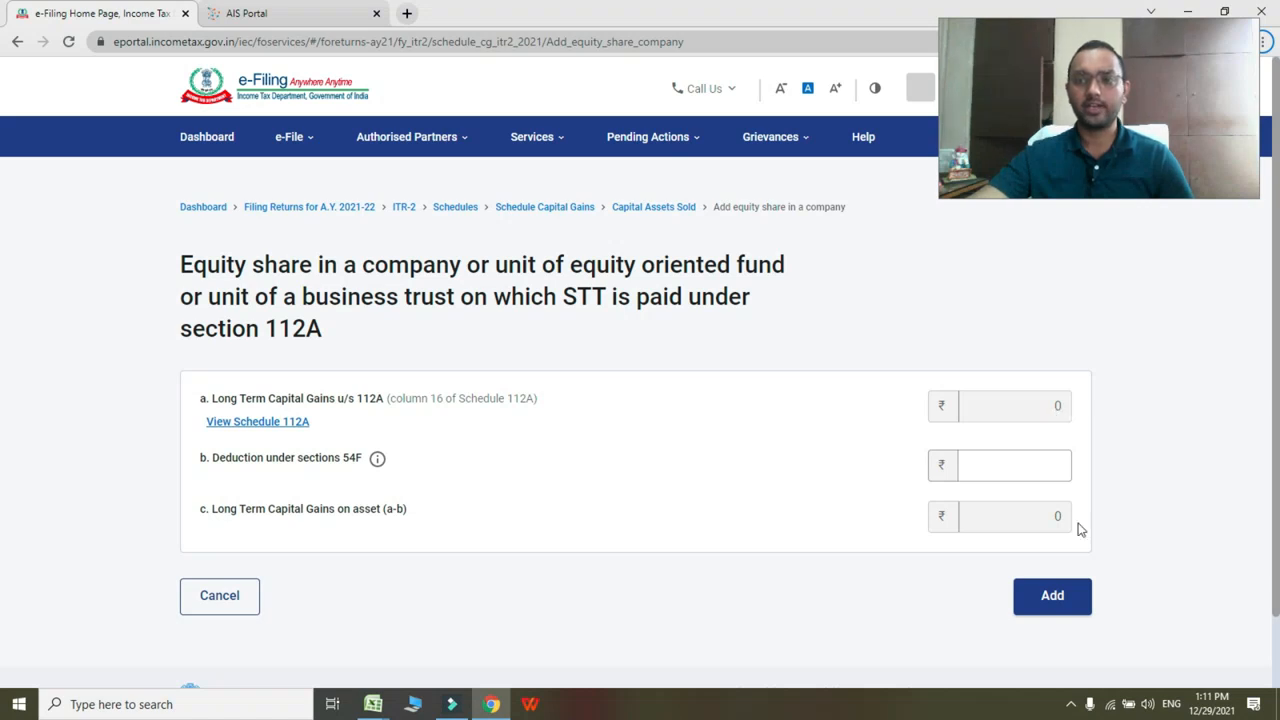
# Step: Cancel the section 112A long-term gain entry and review Schedule Capital Gains down to its end
pyautogui.click(224, 612)
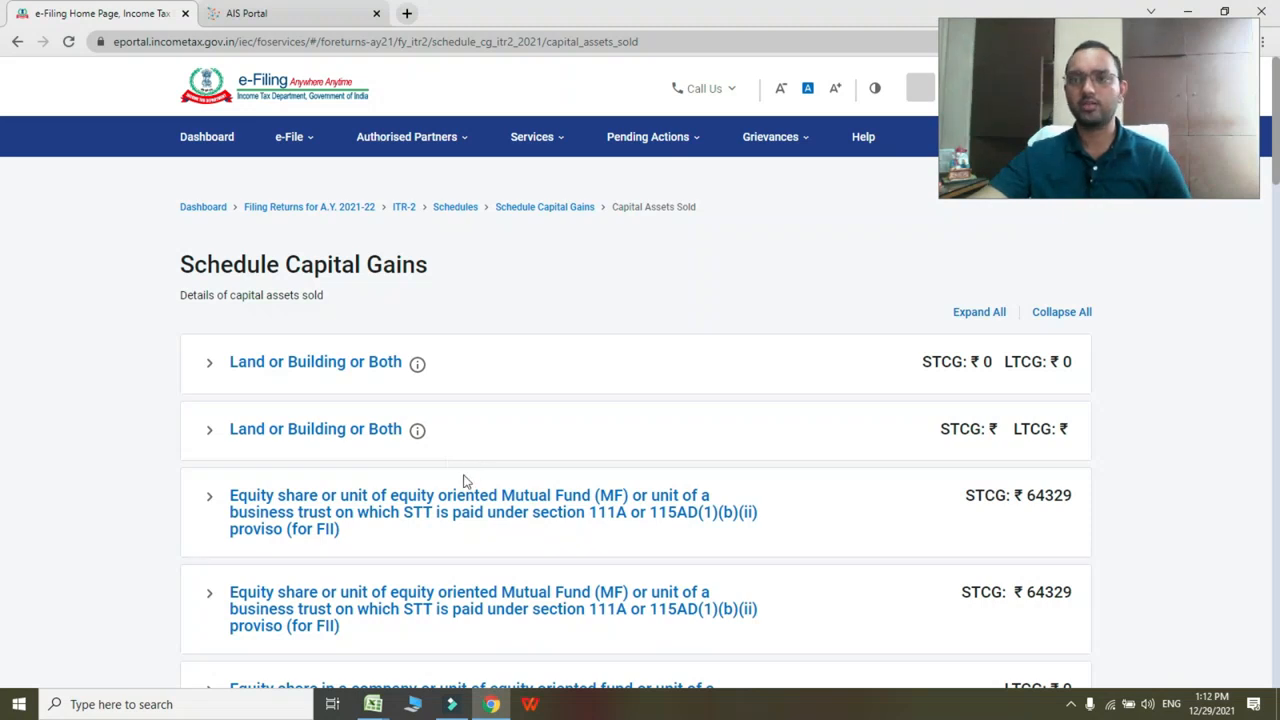
pyautogui.scroll(-2, 730, 452)
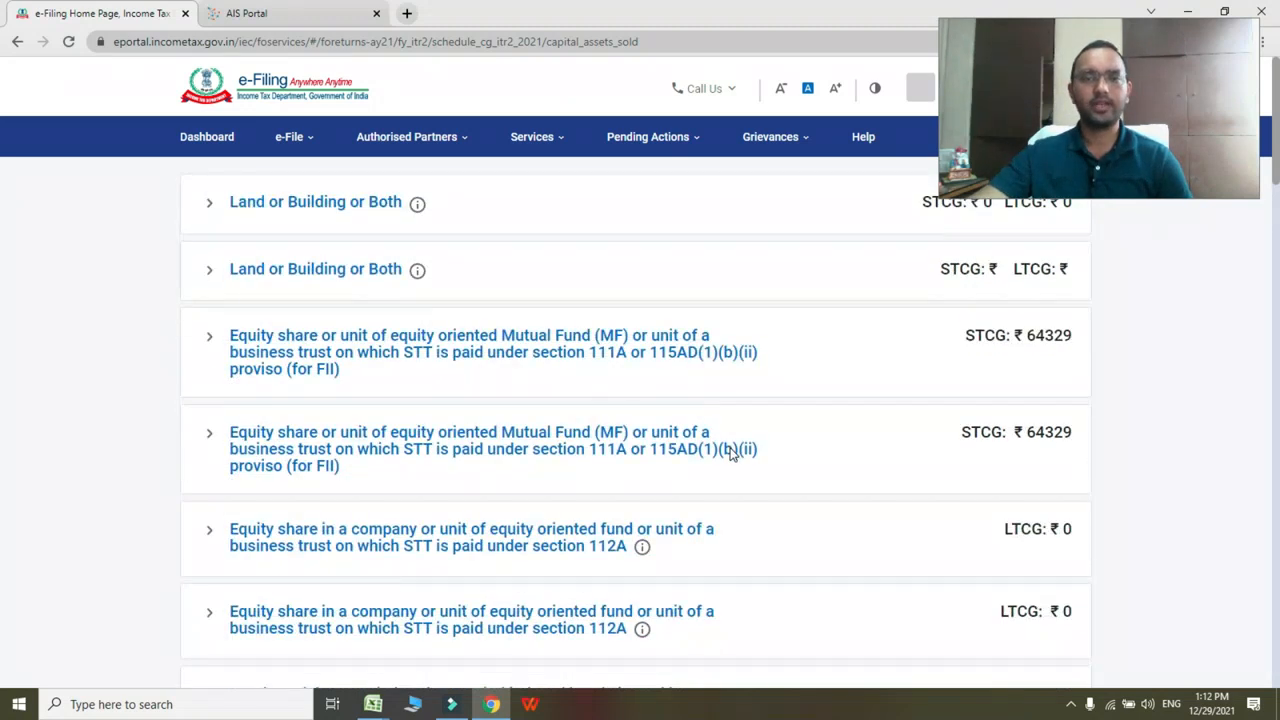
pyautogui.scroll(-15, 494, 400)
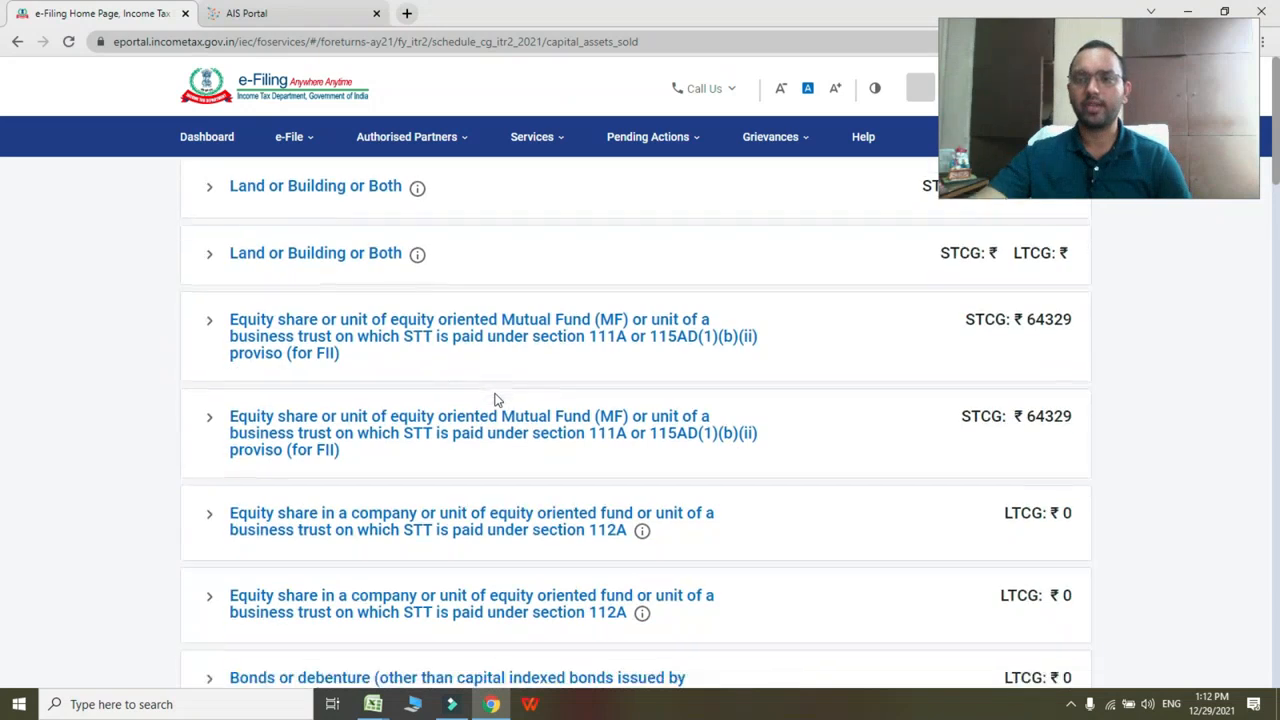
pyautogui.scroll(-3, 937, 479)
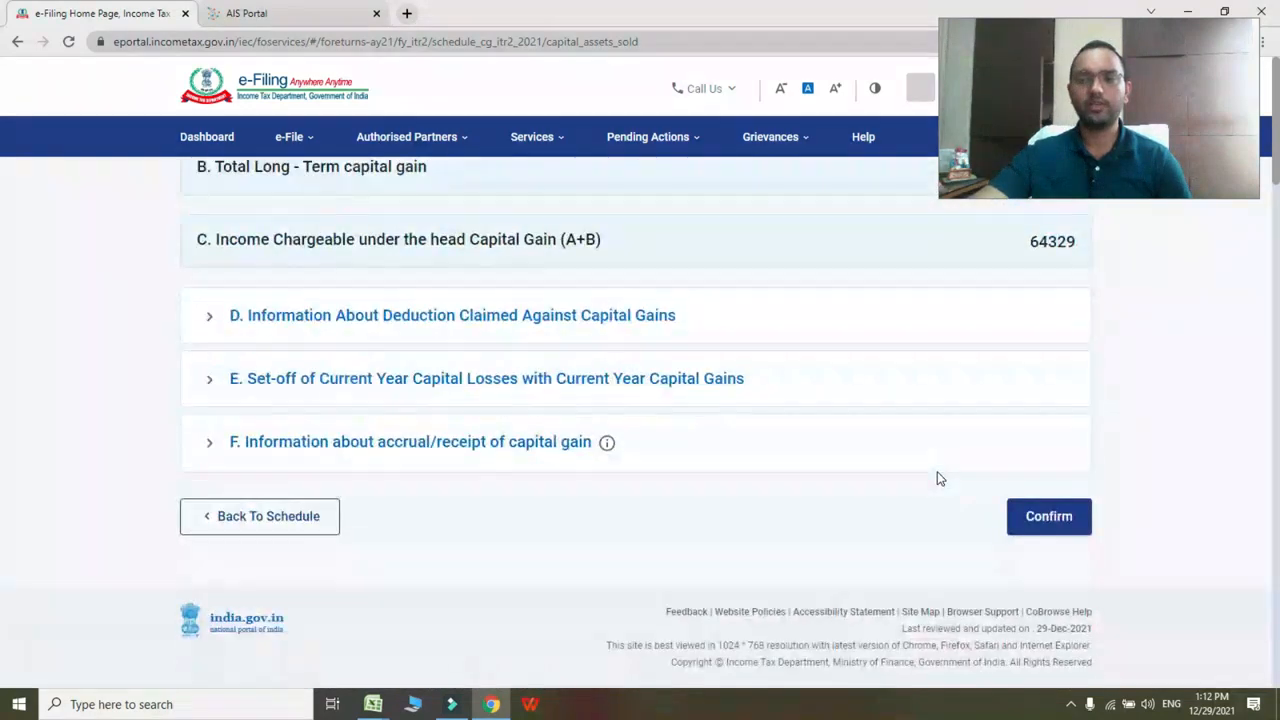